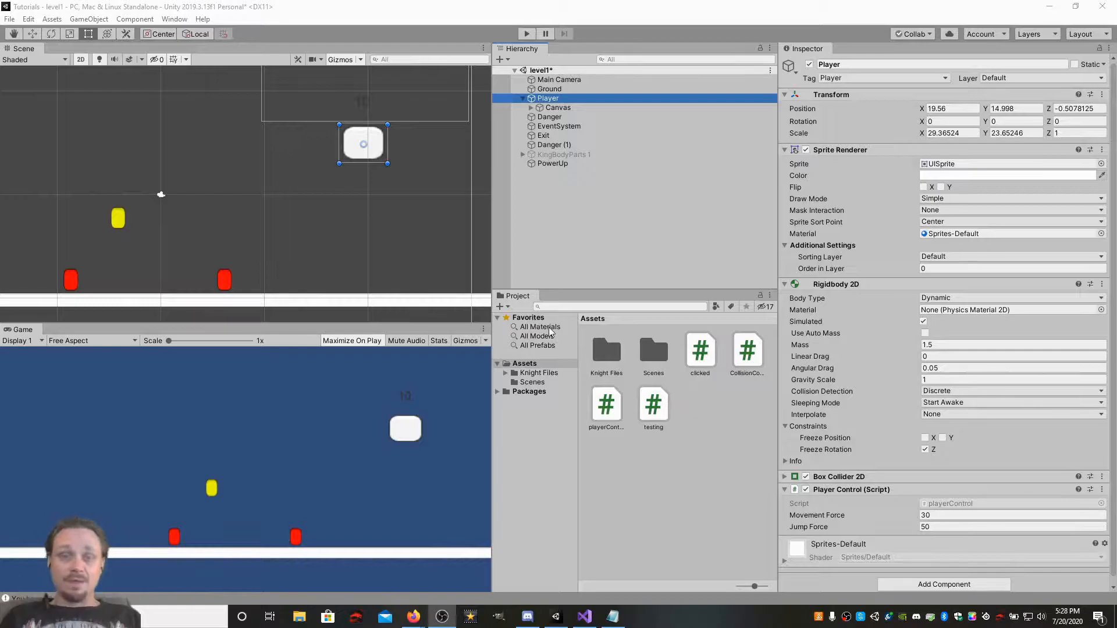
Play-test level1 by moving and jumping the player past the red dangers through level2, and stop play mode.
click(526, 35)
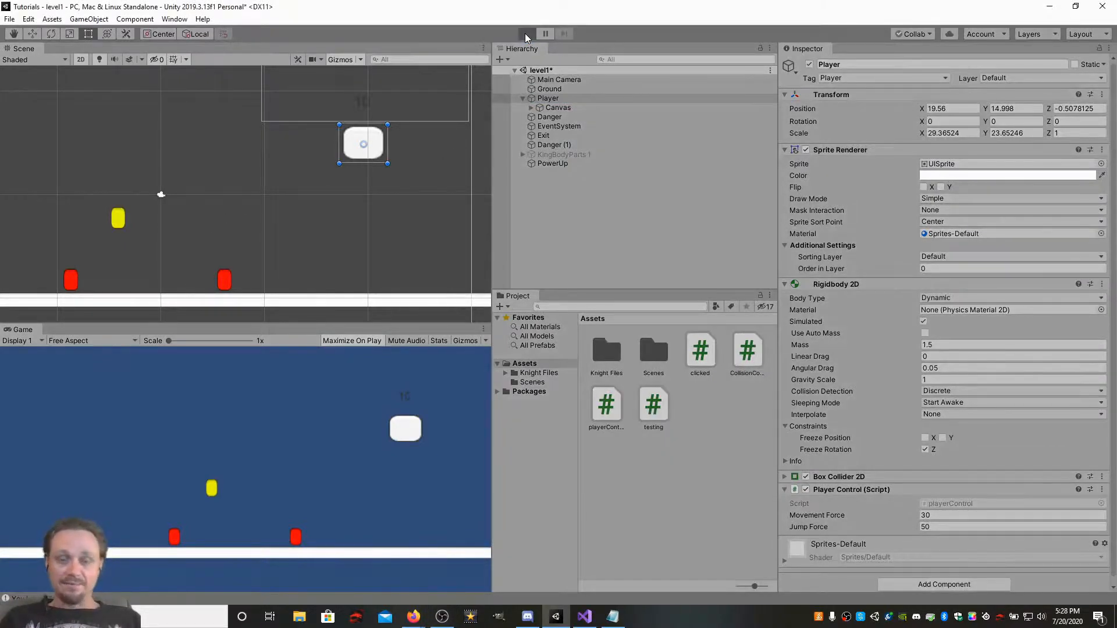
key(a)
key(space)
key(a)
key(space)
key(a)
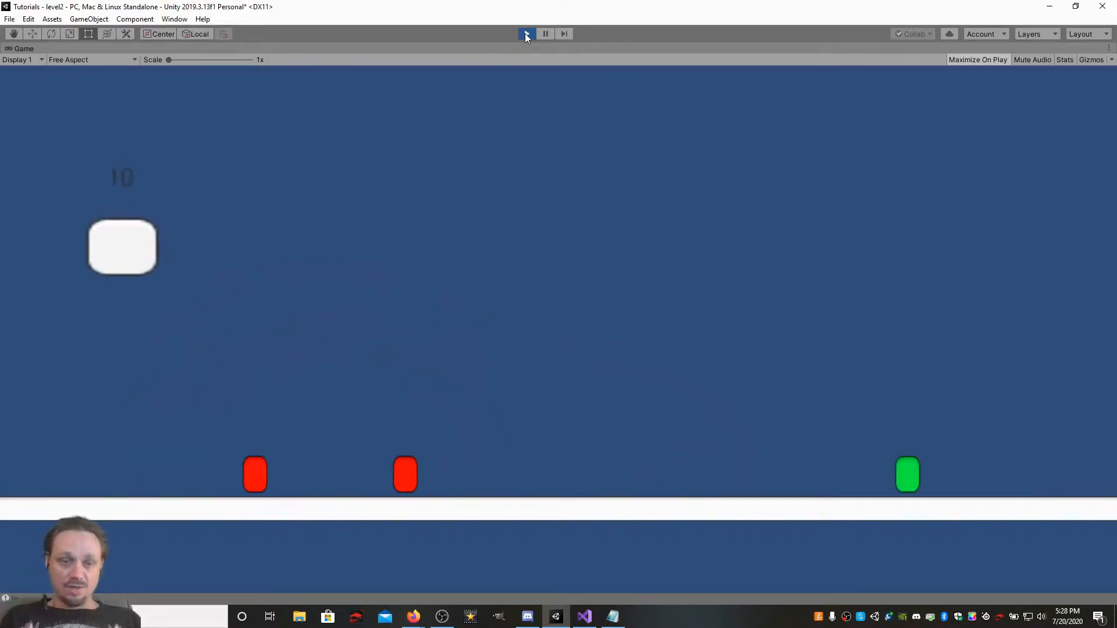
key(d)
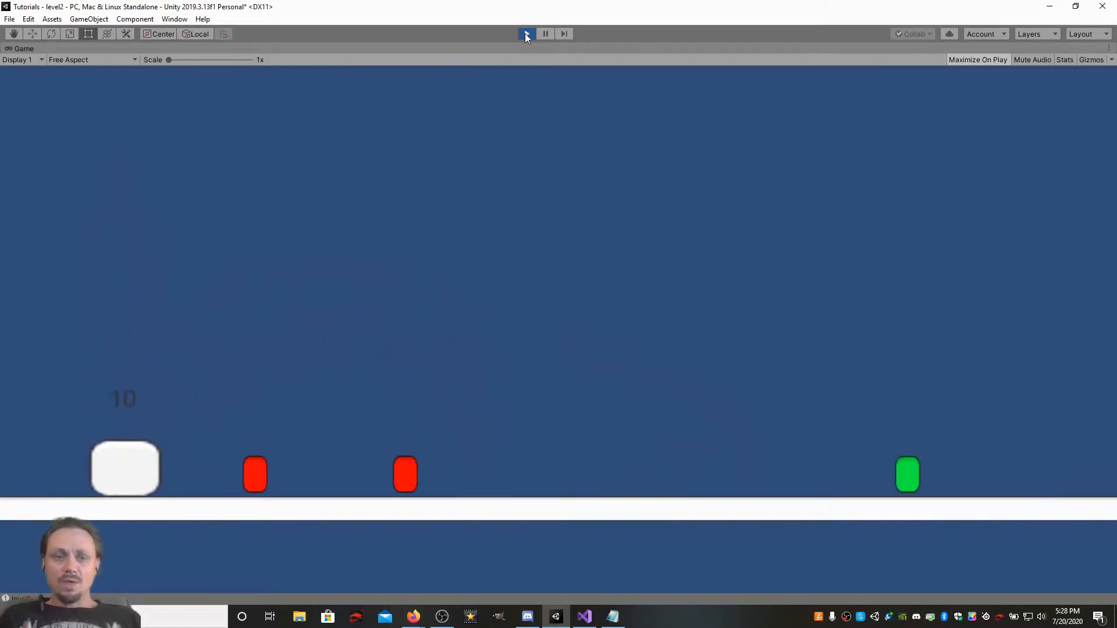
key(space)
key(d)
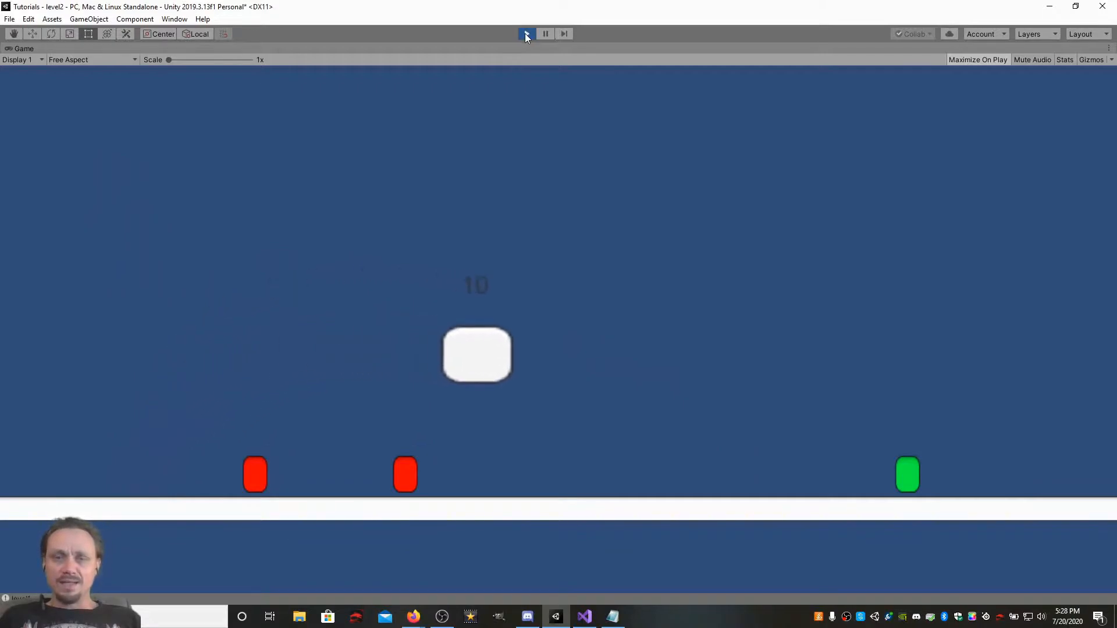
key(d)
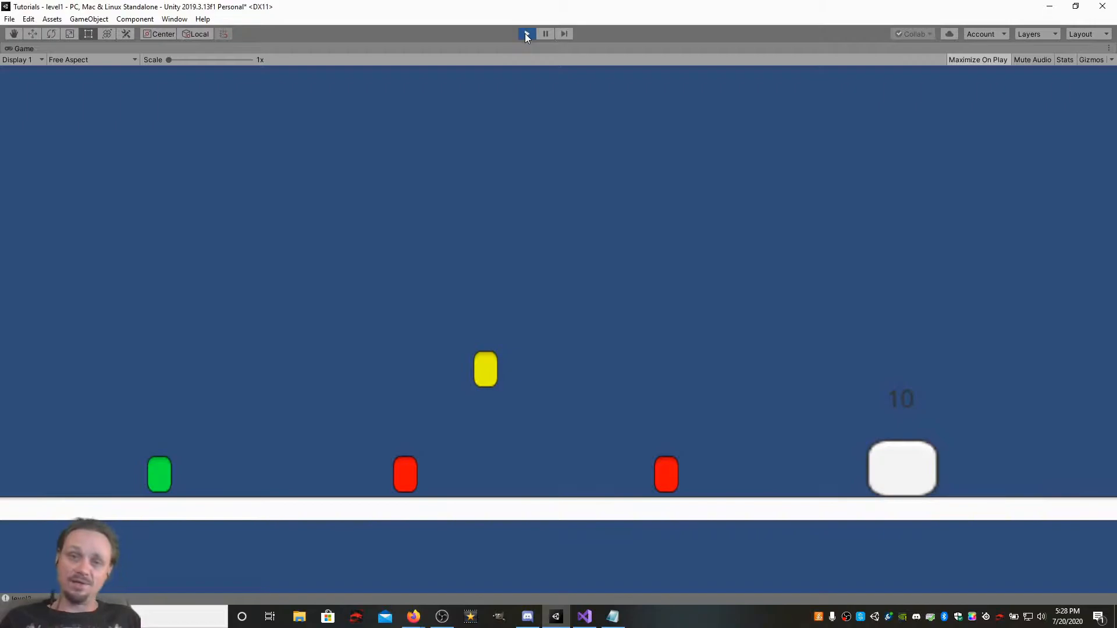
click(526, 35)
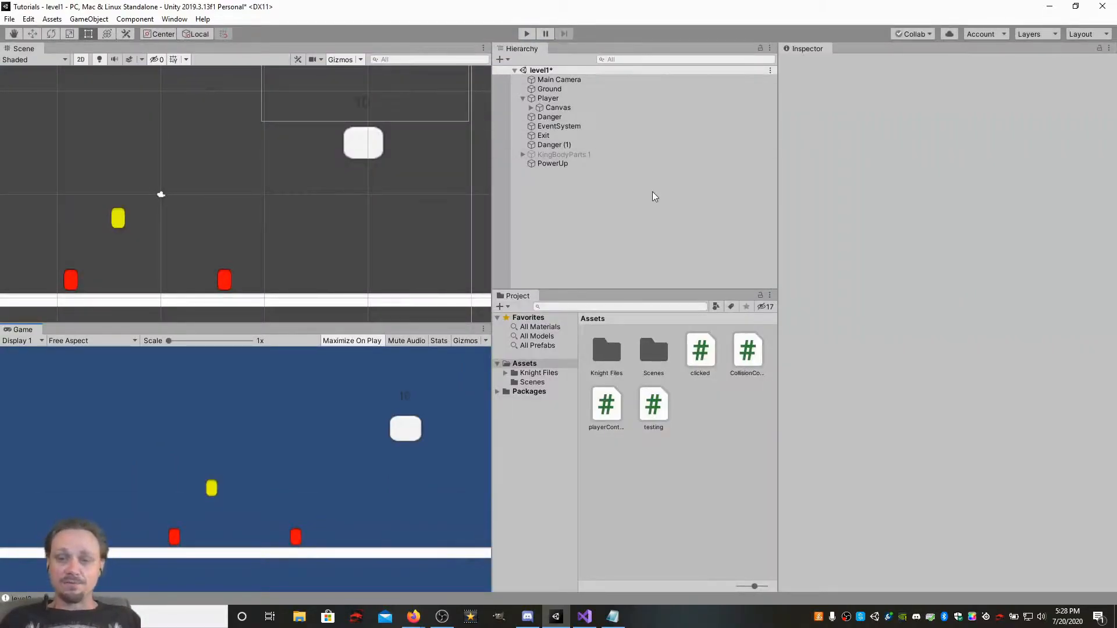
Create a new scene named Start in the Scenes folder.
double_click(650, 355)
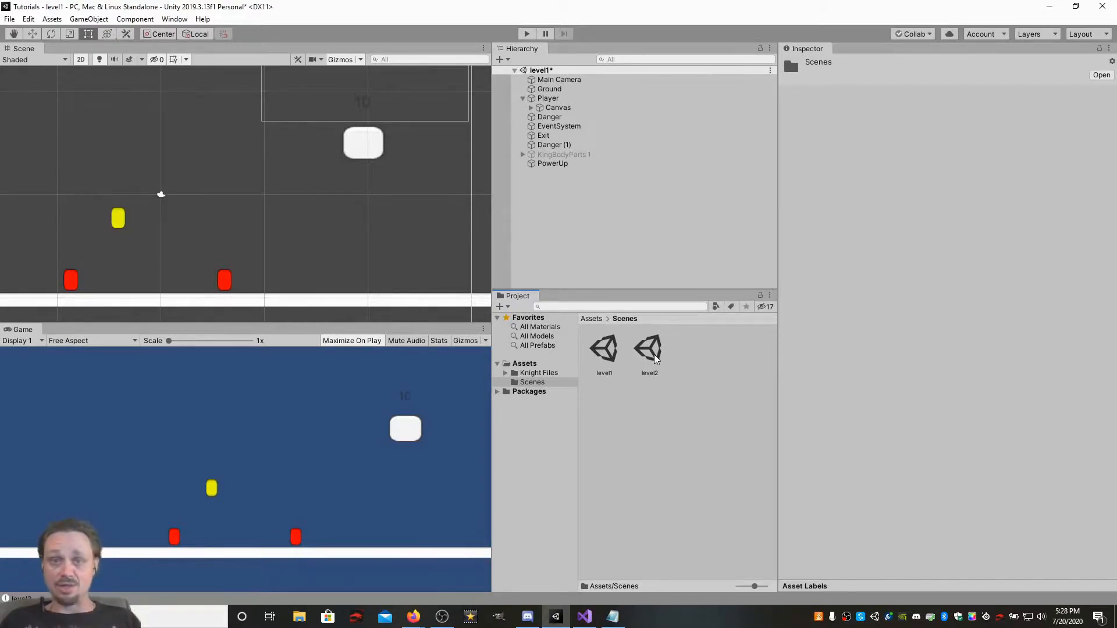
right_click(685, 352)
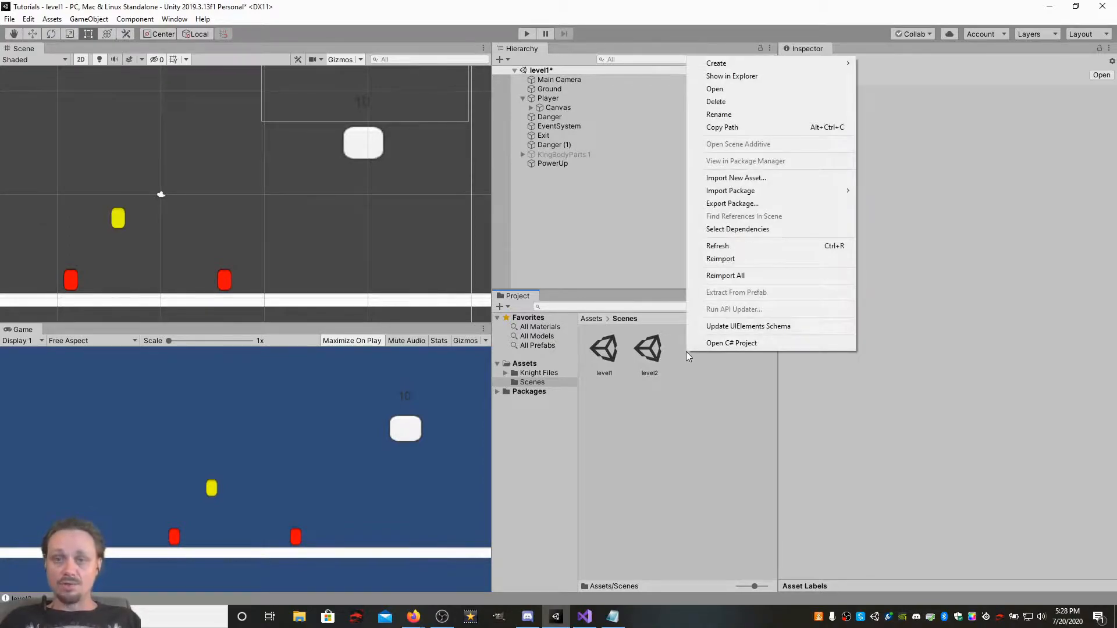
mouse_move(716, 63)
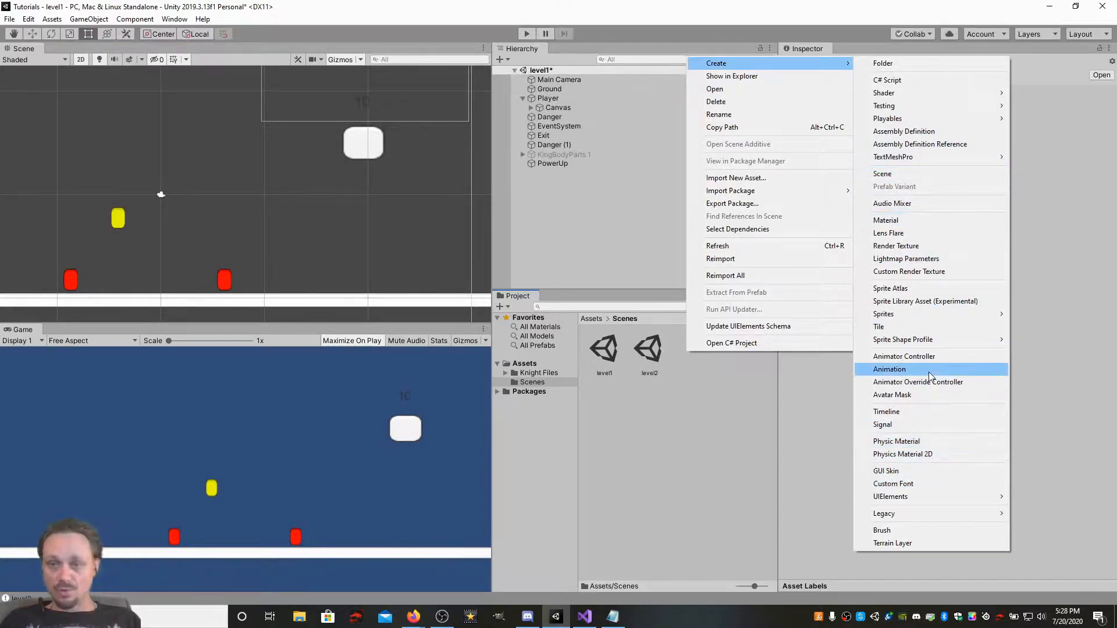
click(904, 178)
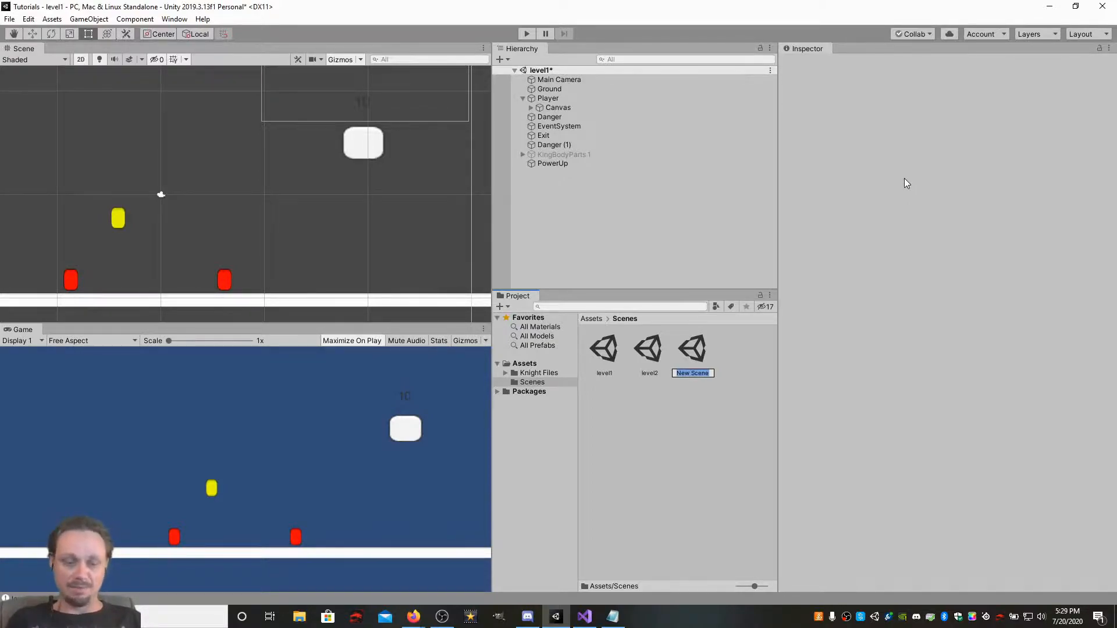
text(St)
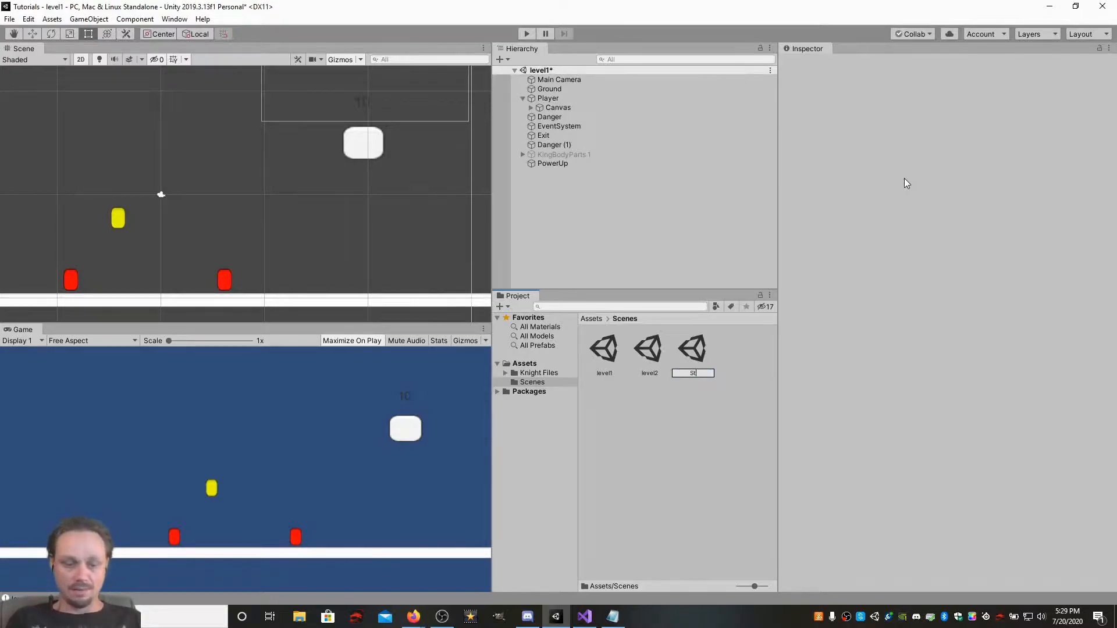
text(art)
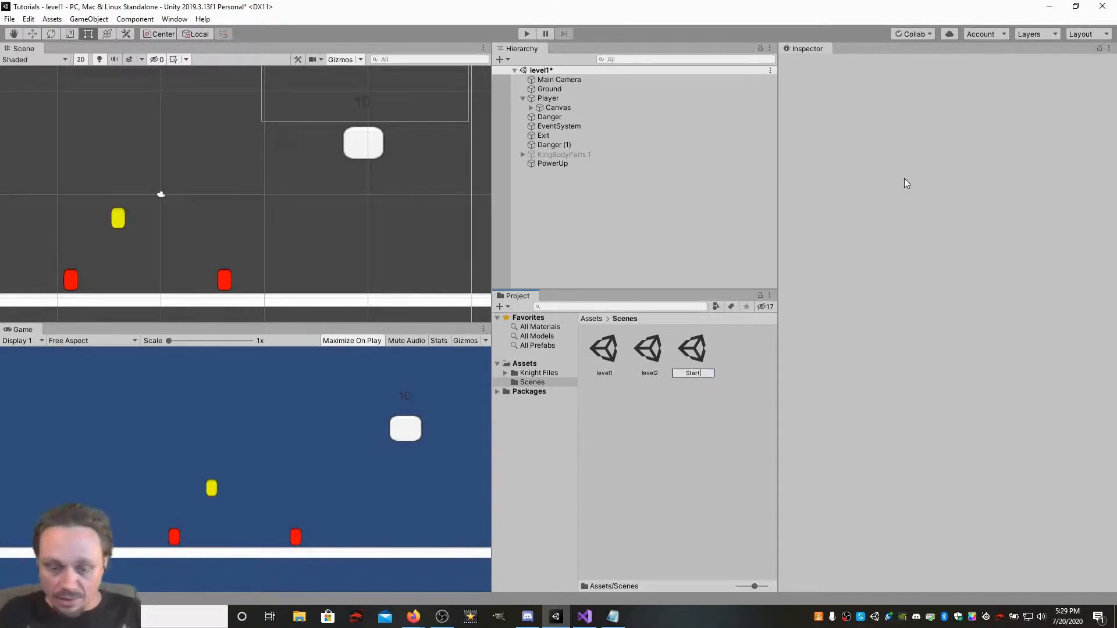
key(Return)
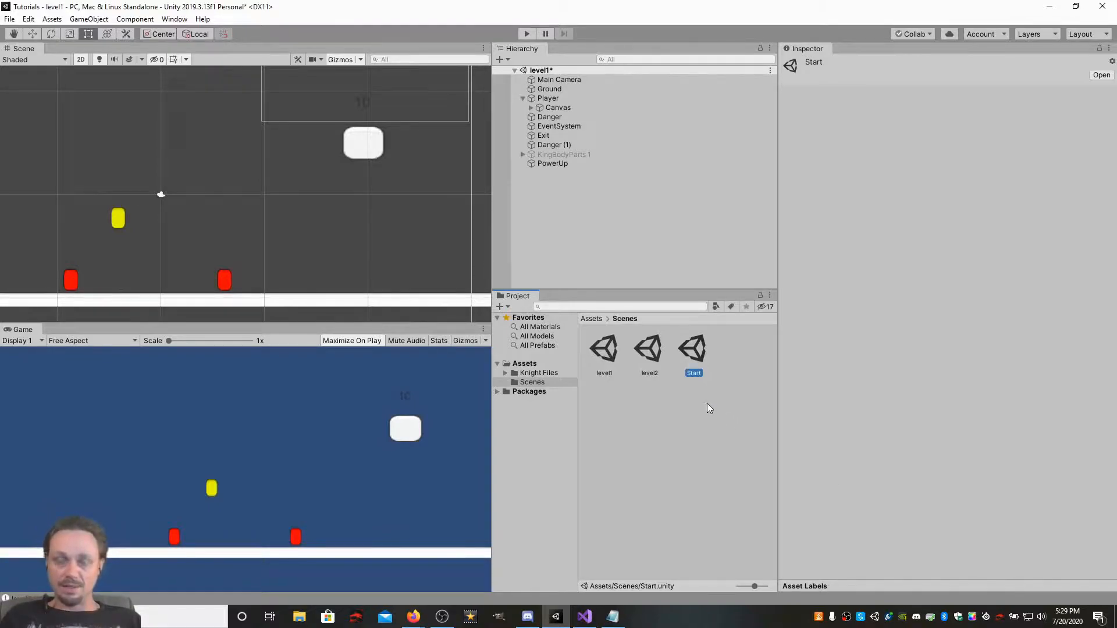
Open the Start scene, saving level1's changes, and add Start to the scenes in the build settings before saving it.
double_click(698, 351)
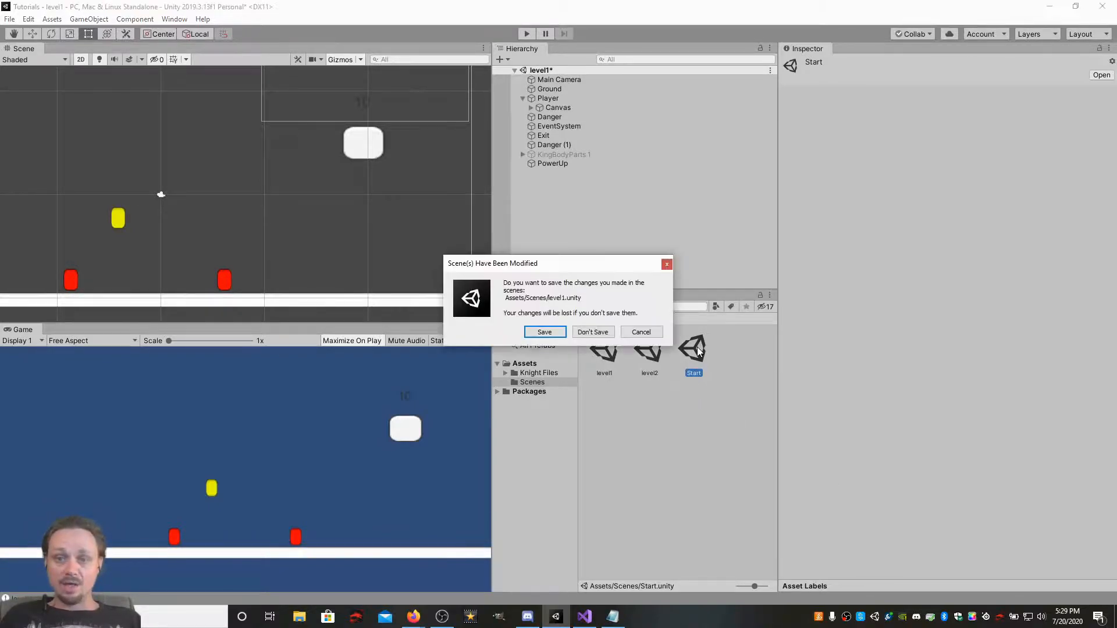
click(544, 331)
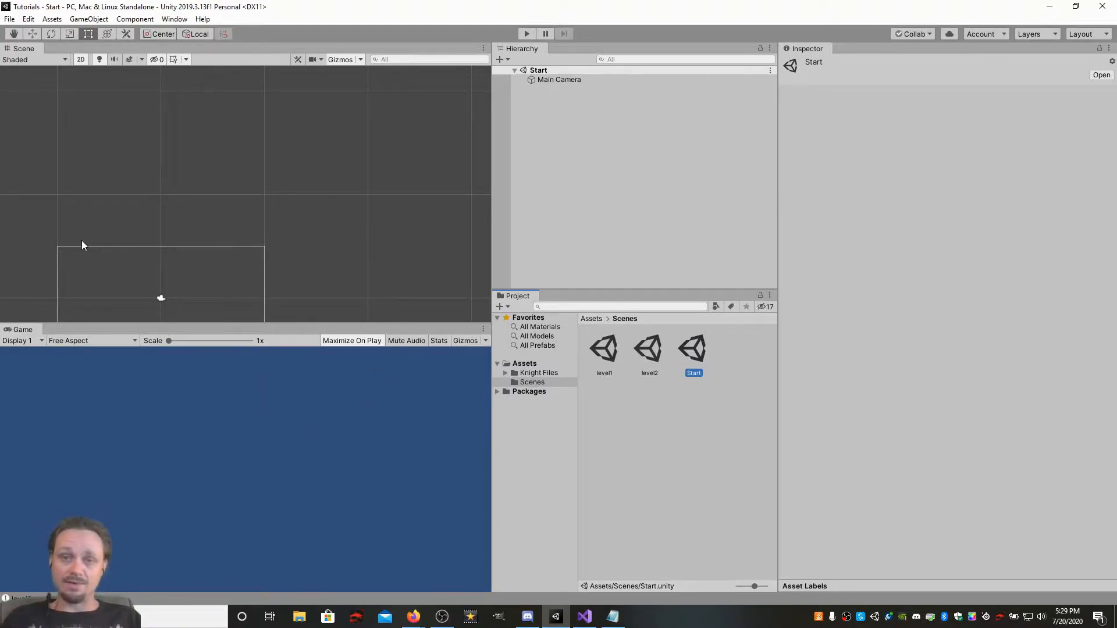
click(10, 19)
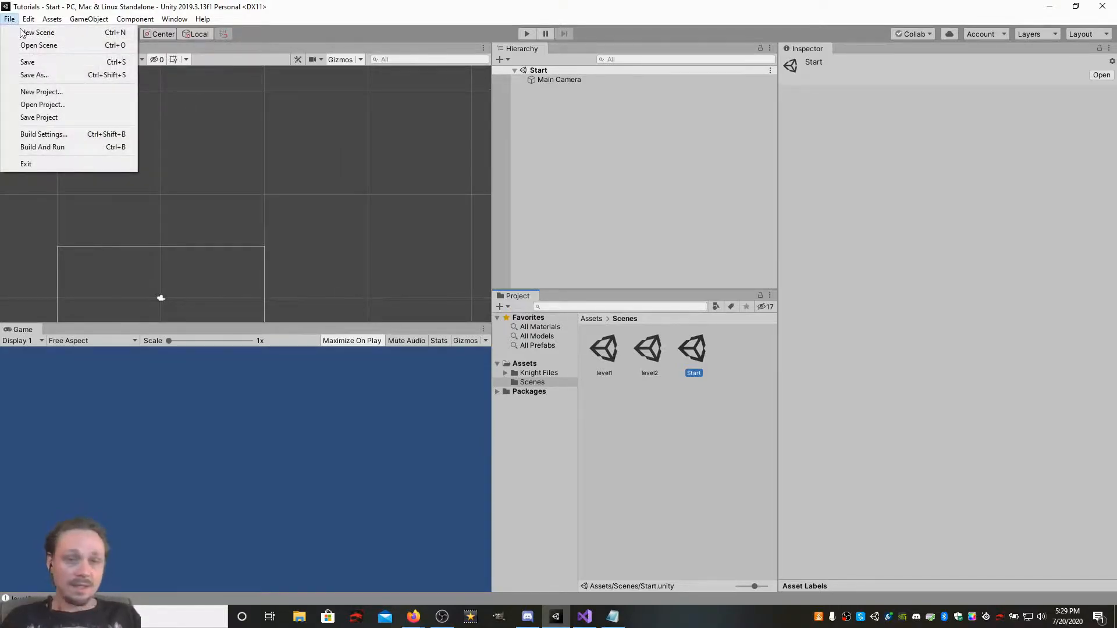
click(37, 135)
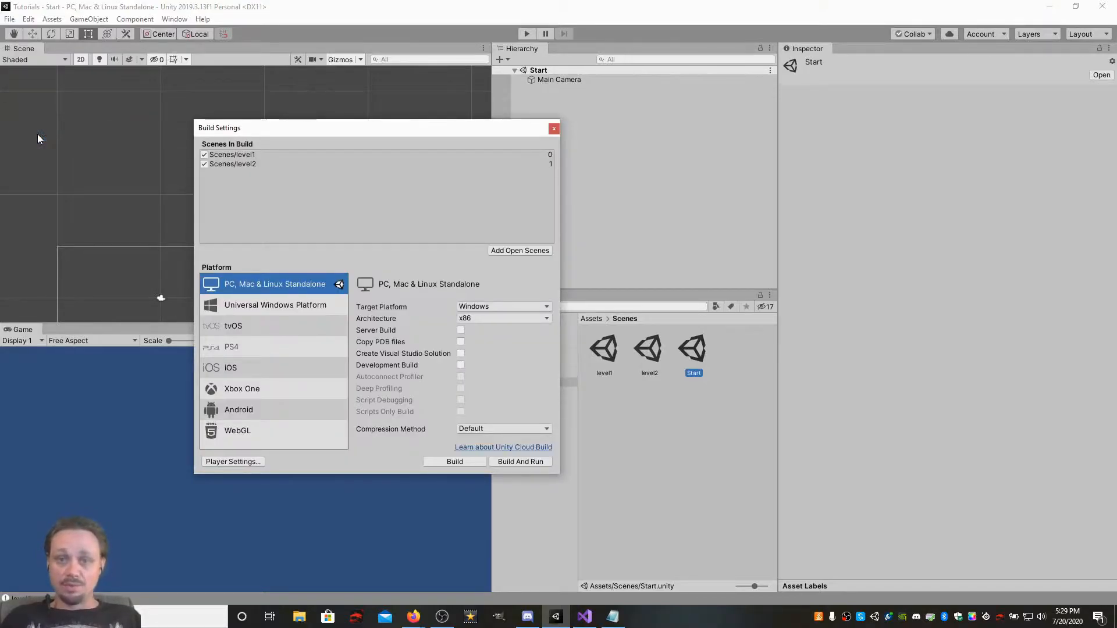
click(498, 253)
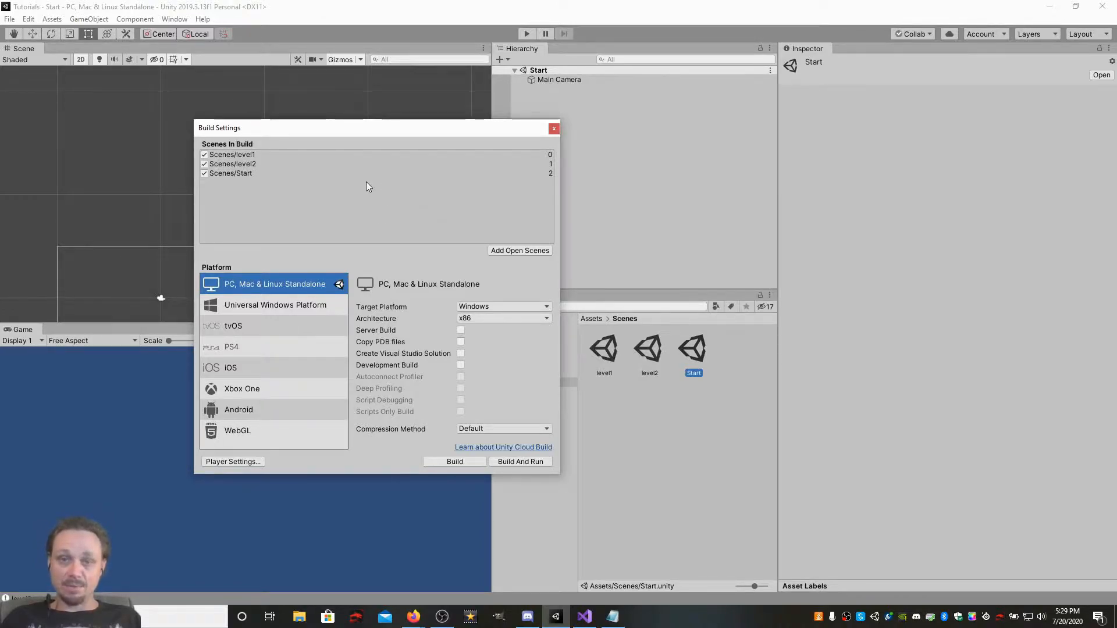
click(555, 128)
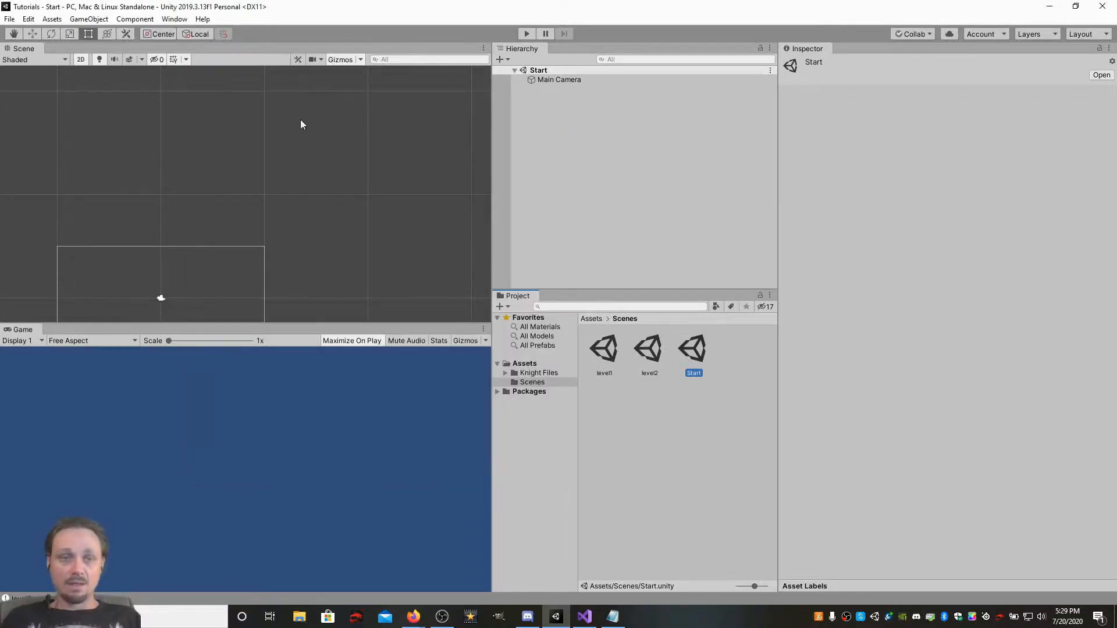
click(12, 20)
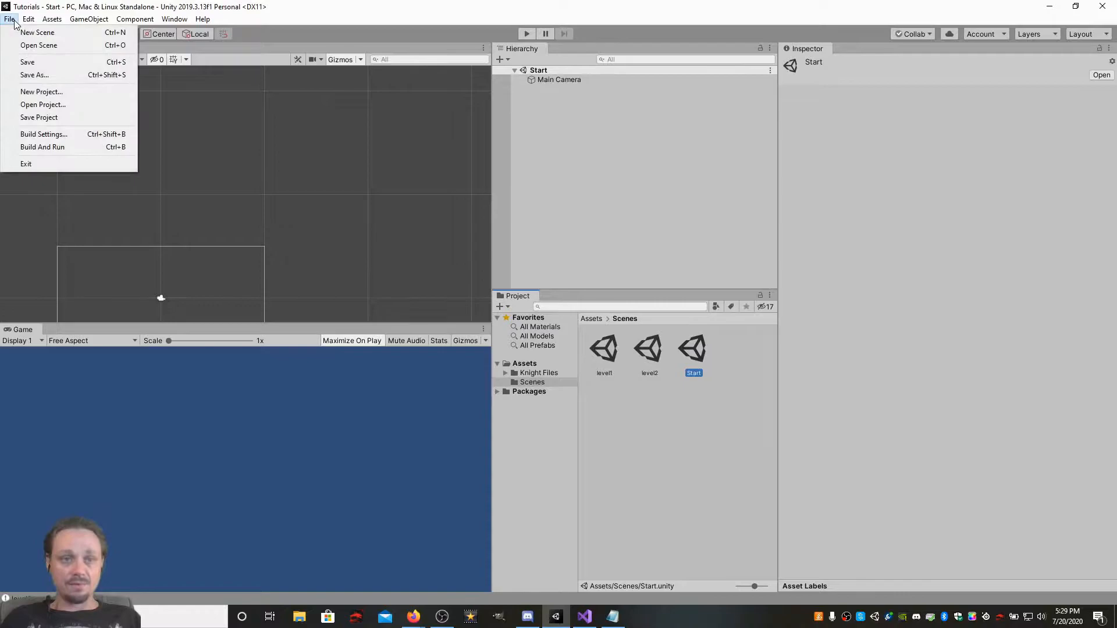
click(28, 61)
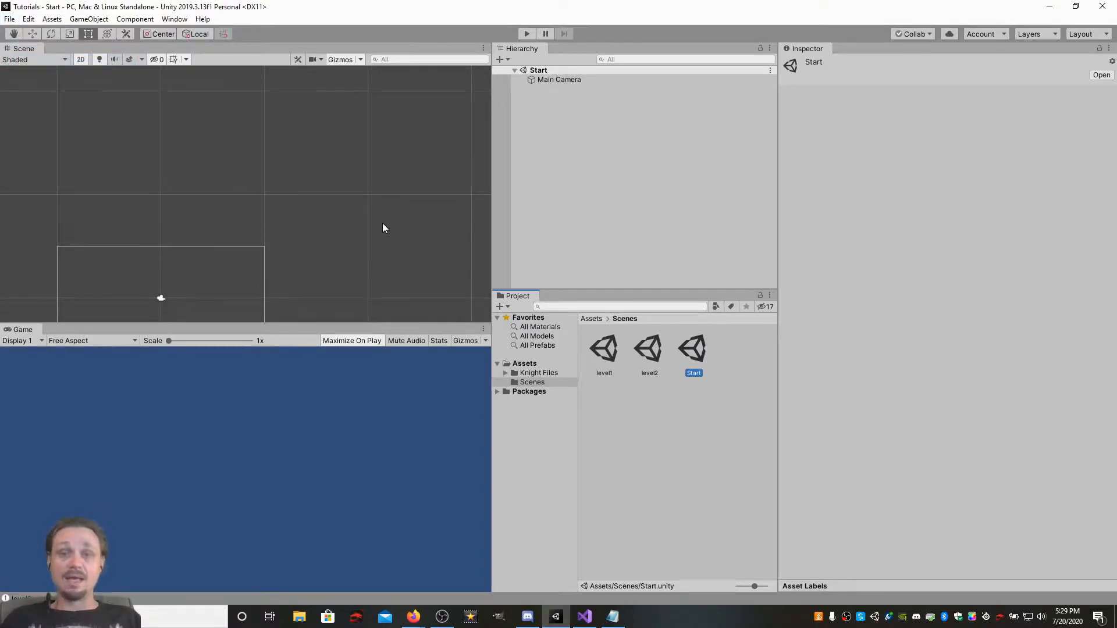
Add a UI Canvas to the Start scene.
scroll(382, 244, down, 5)
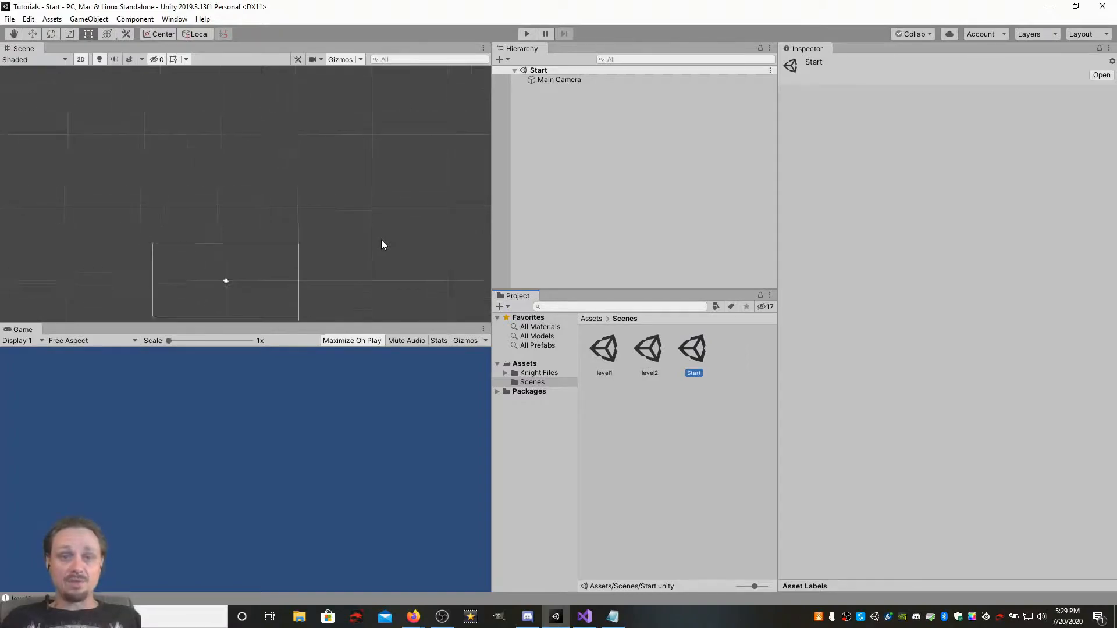
middle_drag(372, 219, 349, 172)
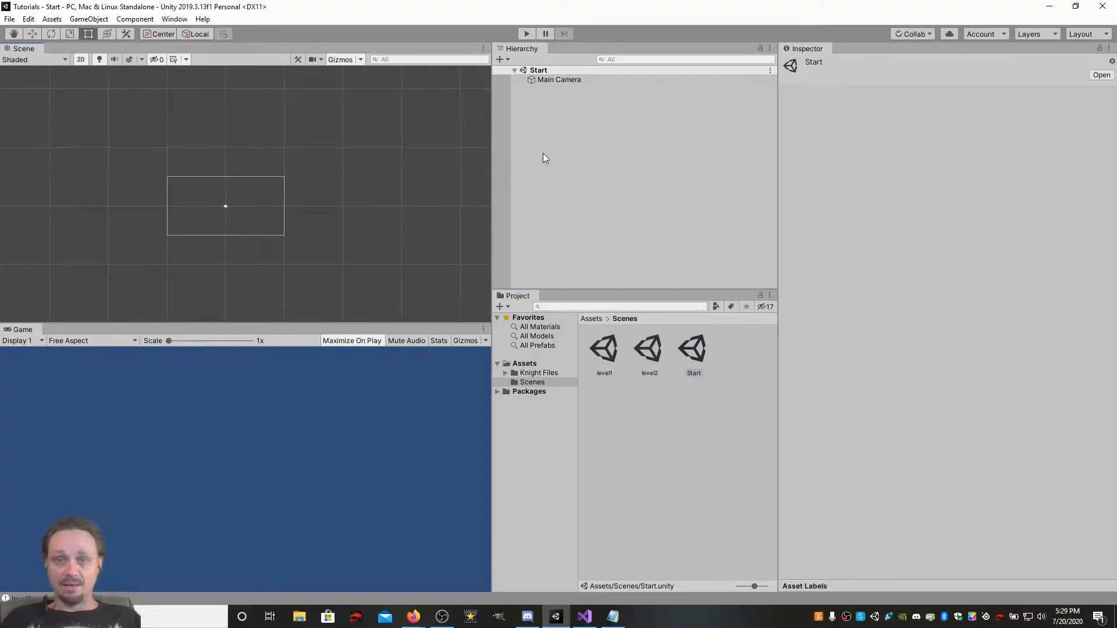
click(541, 70)
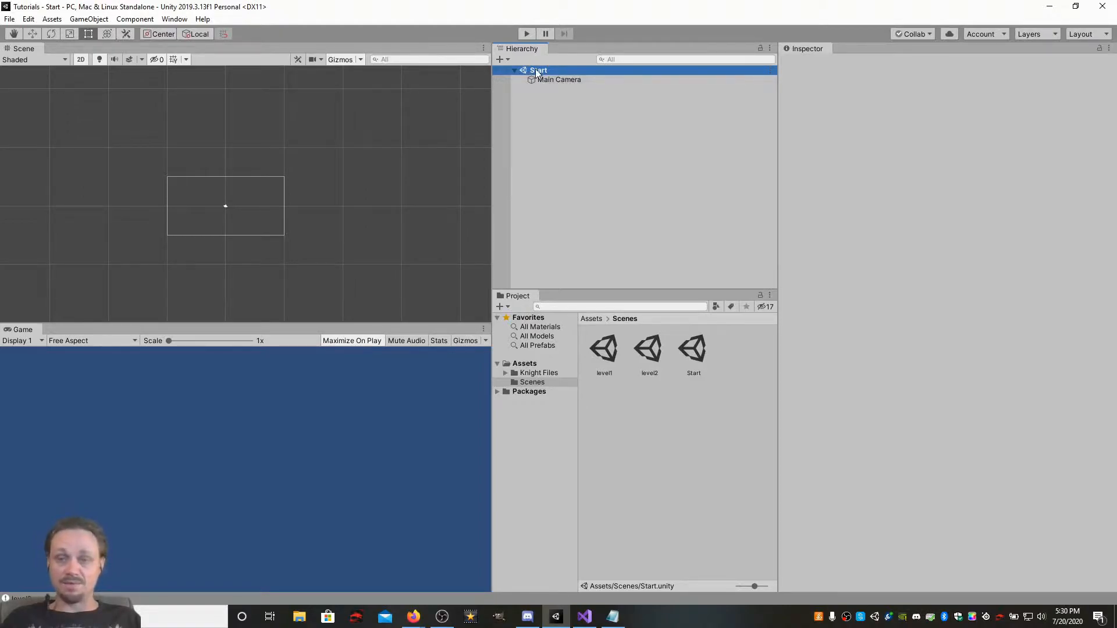
right_click(535, 70)
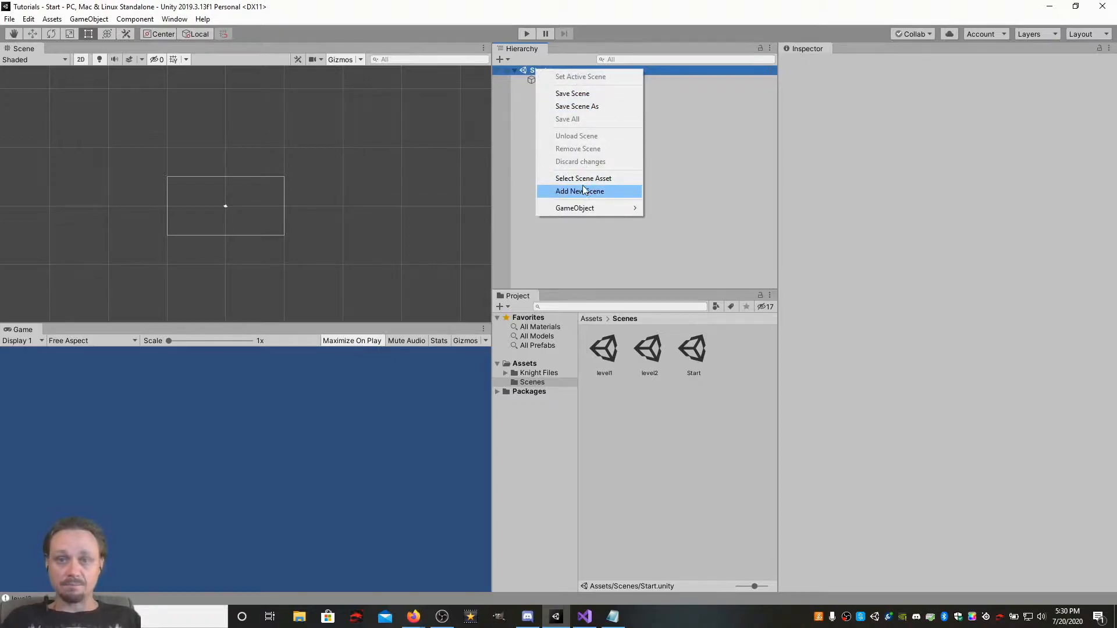
click(675, 117)
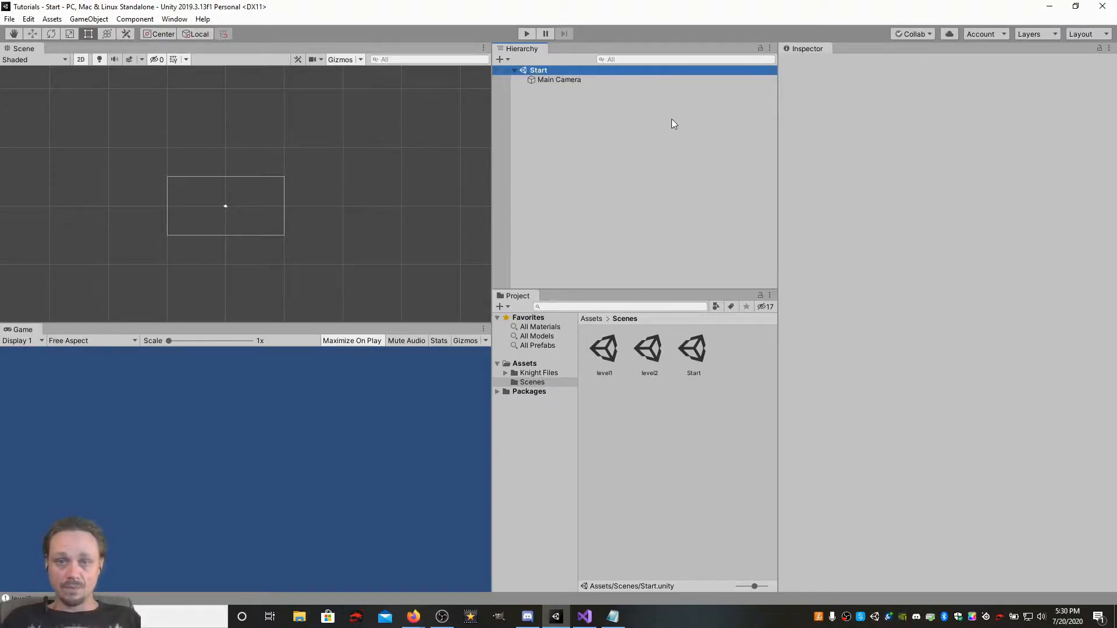
right_click(561, 68)
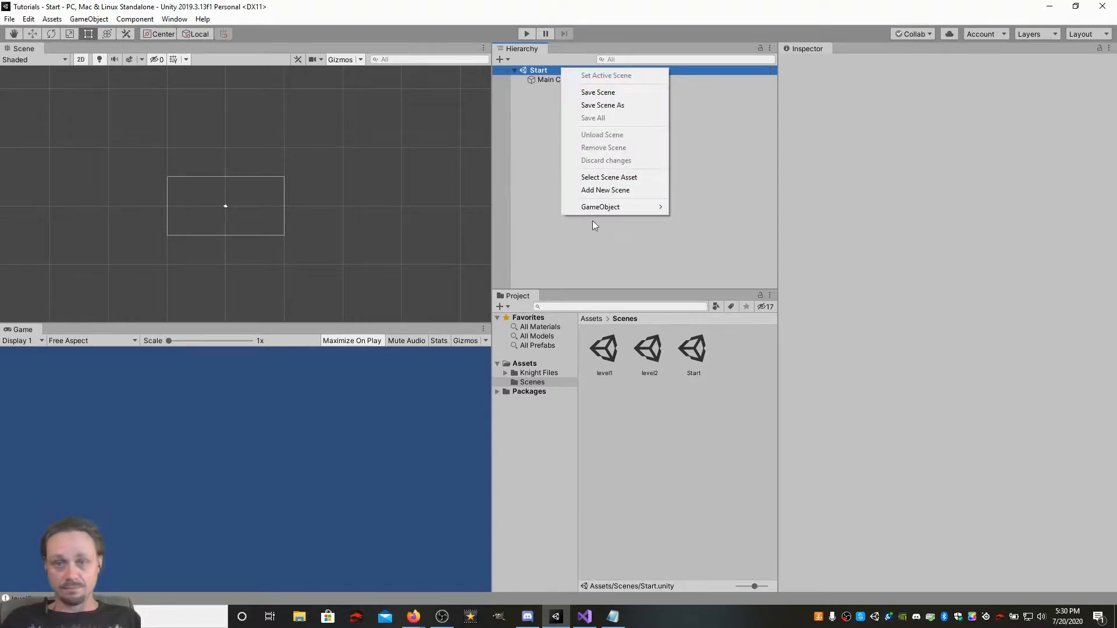
mouse_move(603, 206)
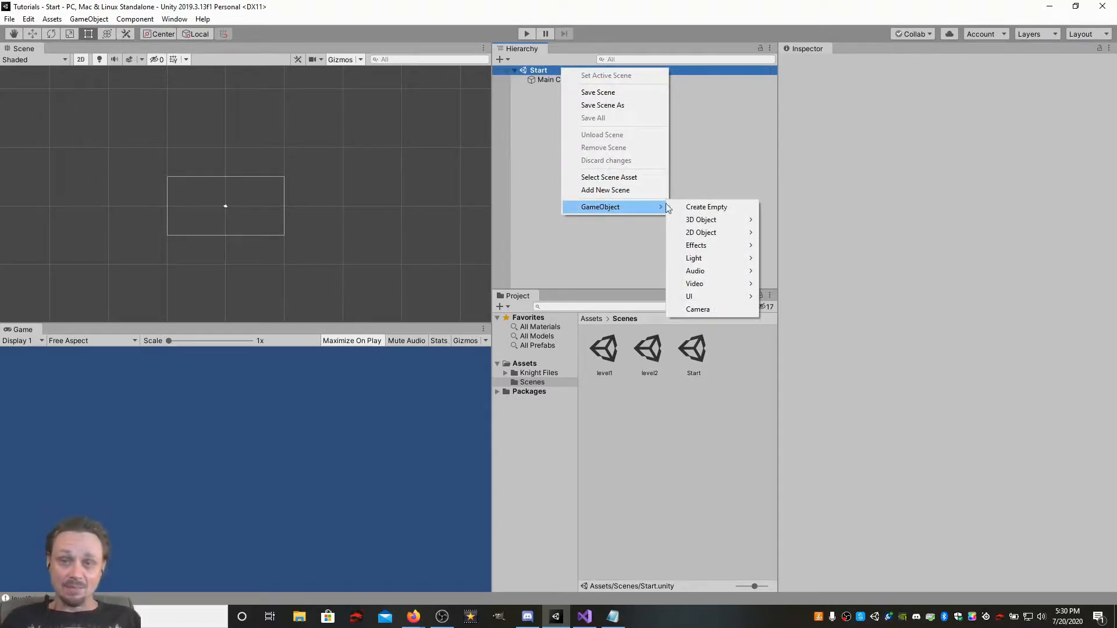
mouse_move(719, 299)
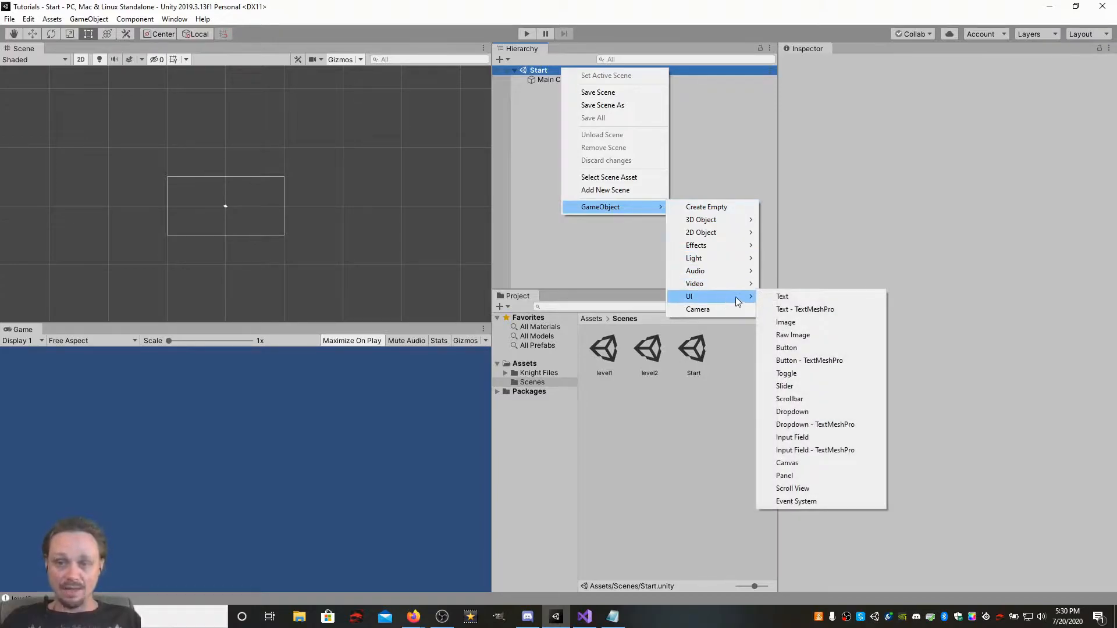
click(816, 467)
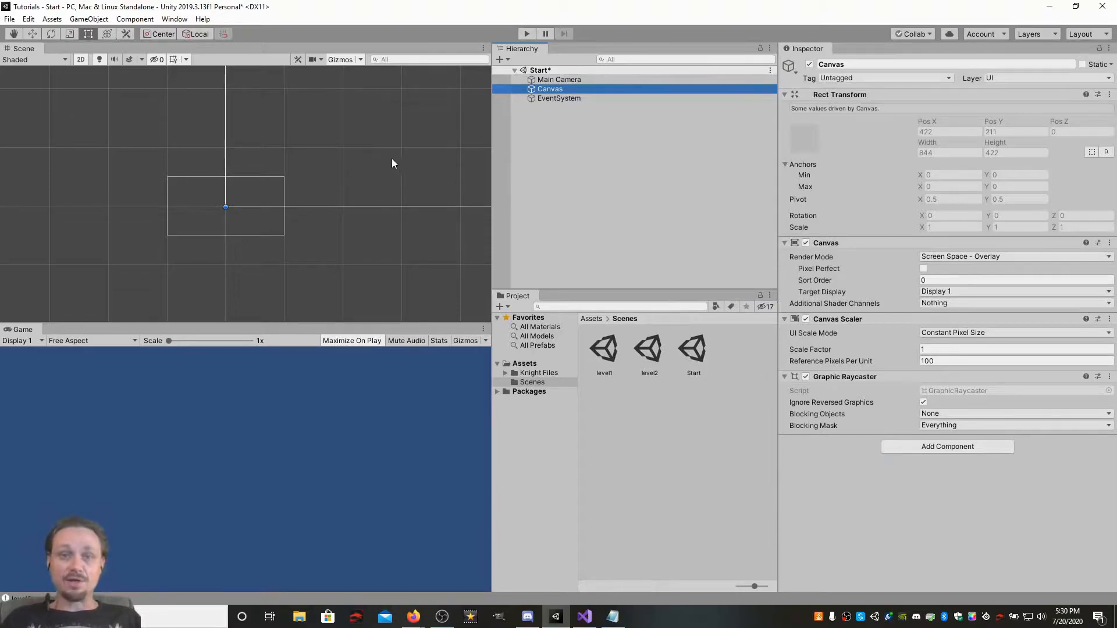
Add a standard UI Button as a child of the Canvas.
scroll(343, 156, down, 5)
middle_drag(344, 155, 148, 224)
scroll(318, 198, down, 10)
middle_drag(319, 197, 183, 243)
scroll(226, 181, down, 5)
middle_drag(226, 178, 120, 196)
scroll(166, 217, down, 5)
scroll(148, 208, up, 3)
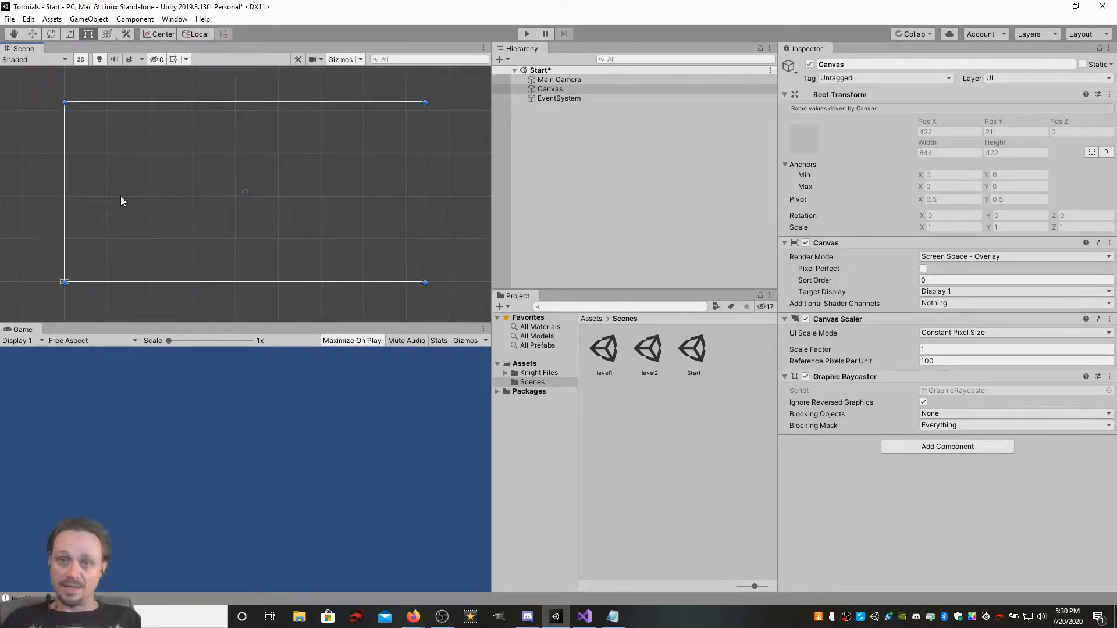
click(554, 88)
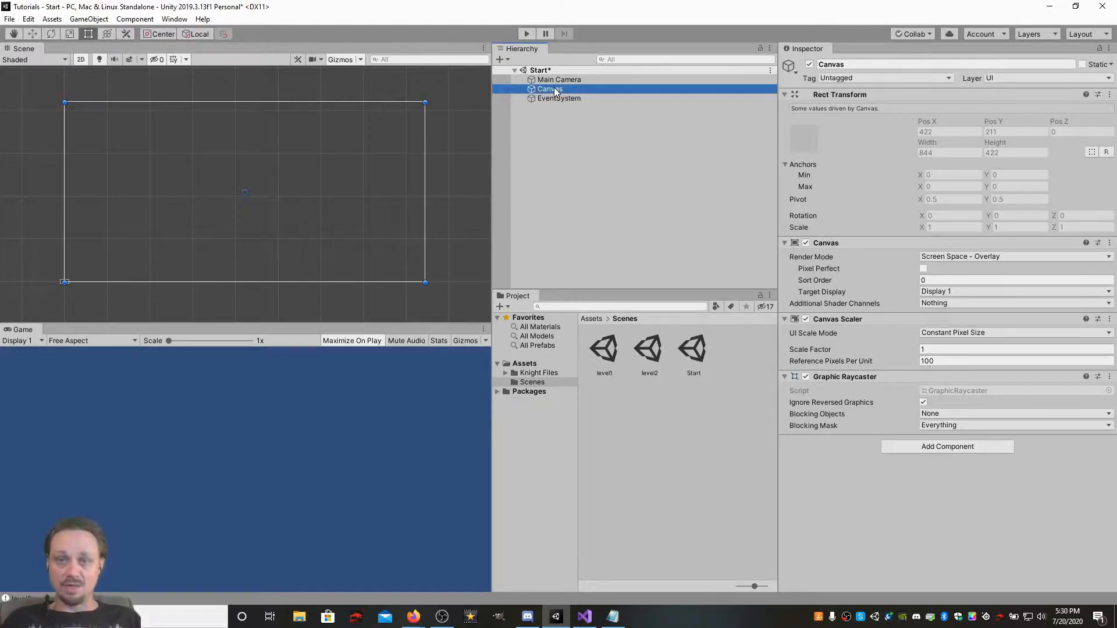
right_click(556, 91)
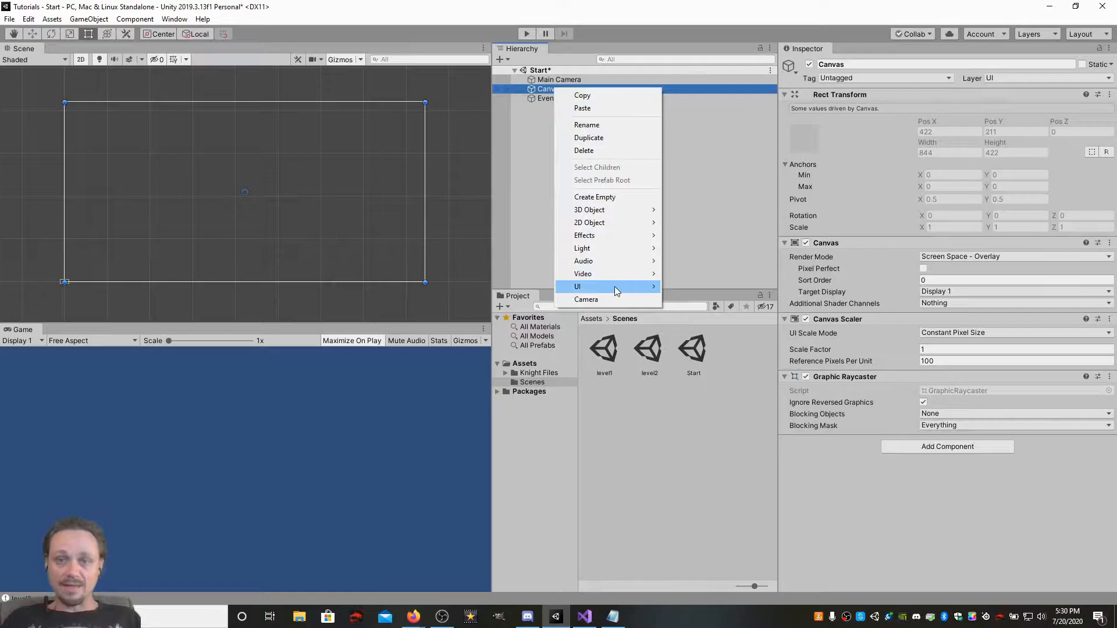
mouse_move(616, 287)
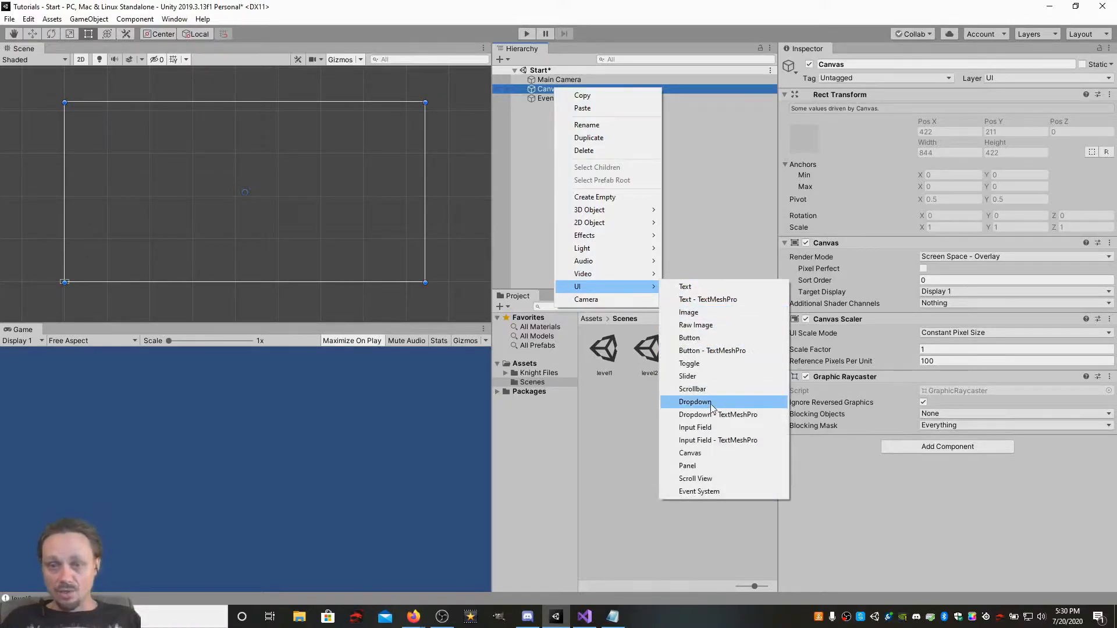
click(687, 341)
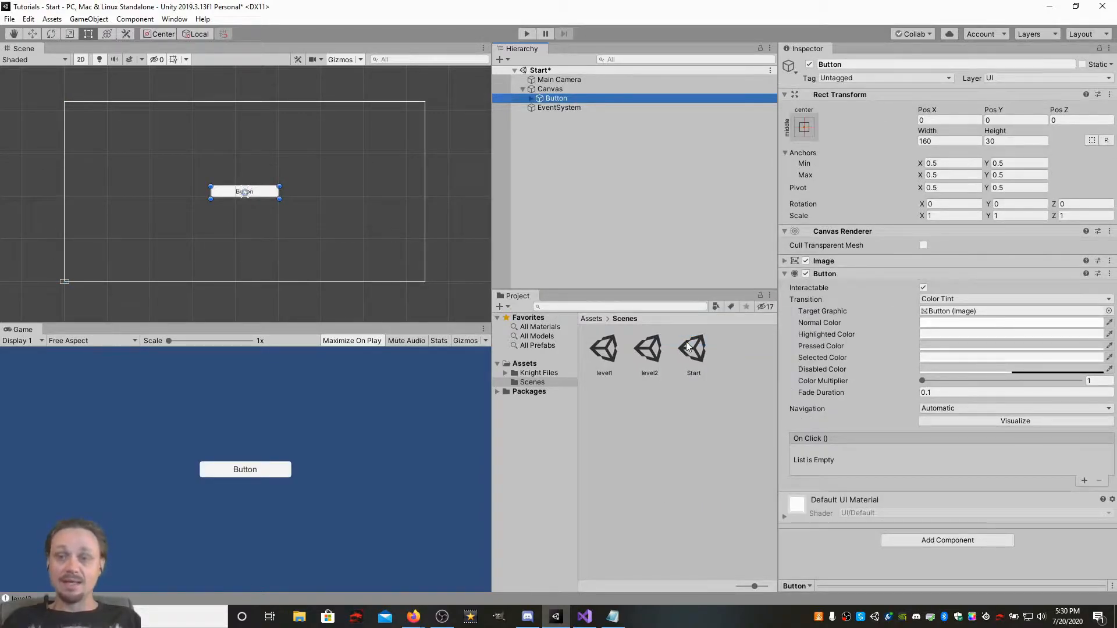
Change the label of the button's child Text object to "Start".
click(532, 99)
click(558, 111)
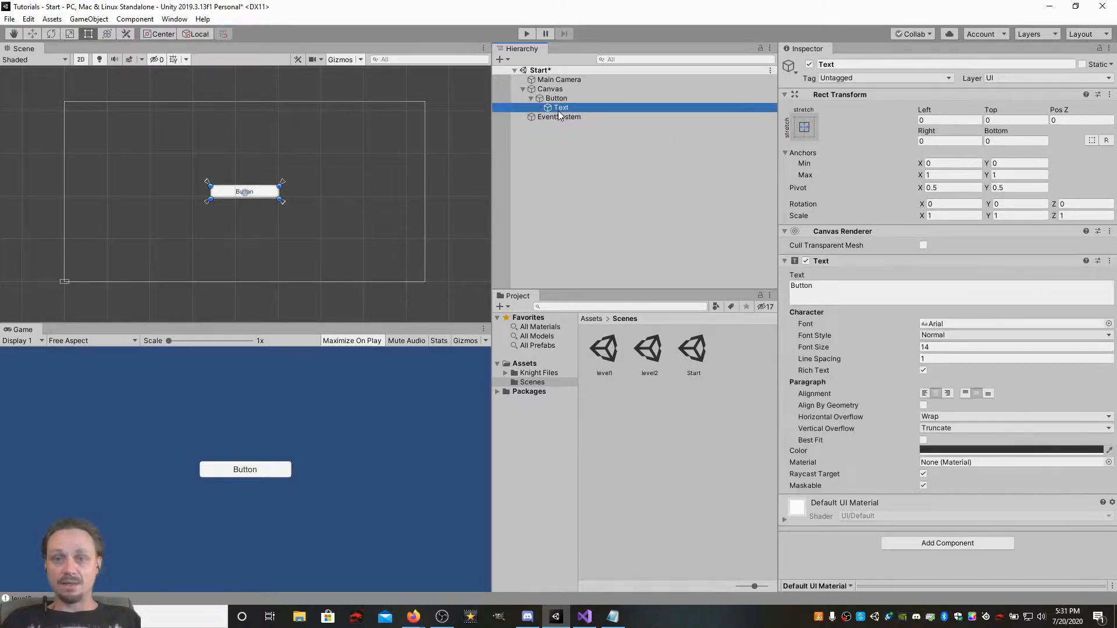
click(814, 288)
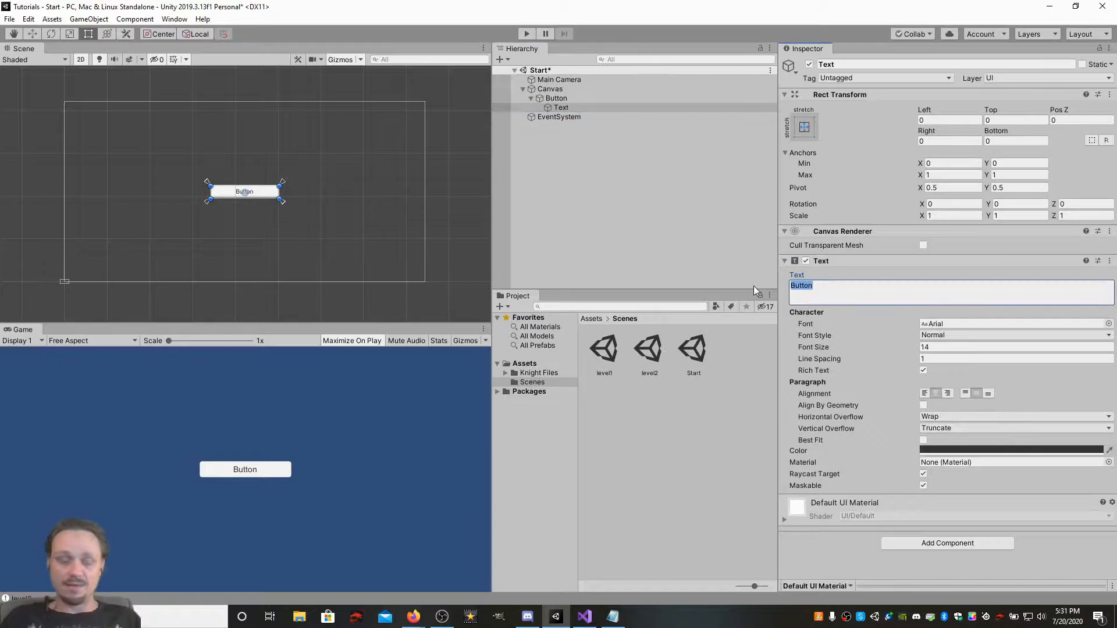
text(Start)
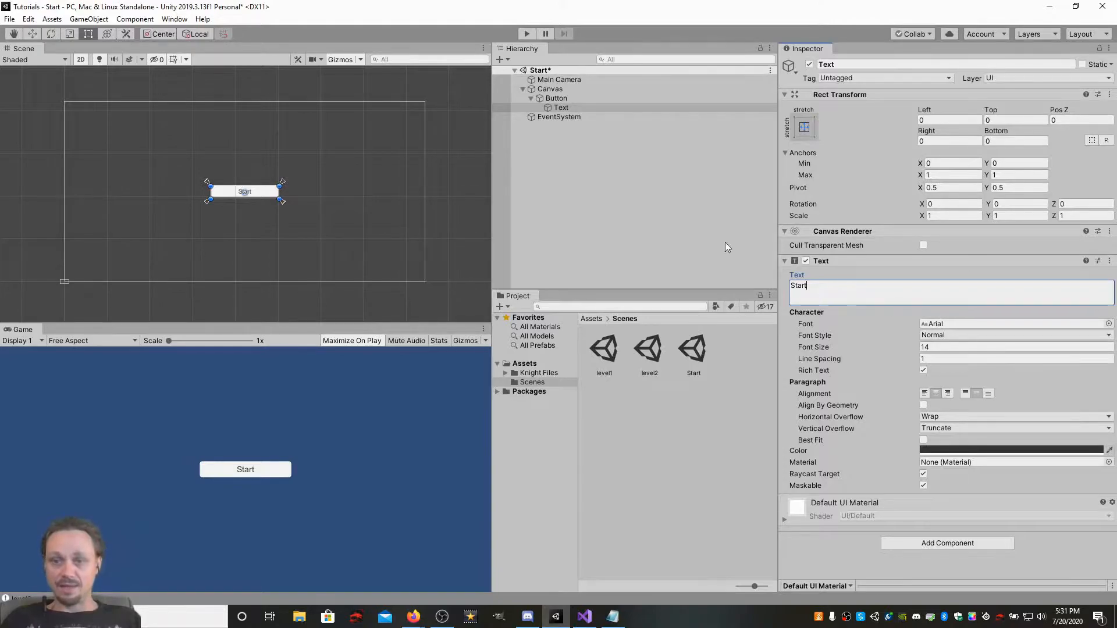
Keep the button's transition as Color Tint and set its highlighted color to a bright light blue, about 1AD4EF.
click(557, 97)
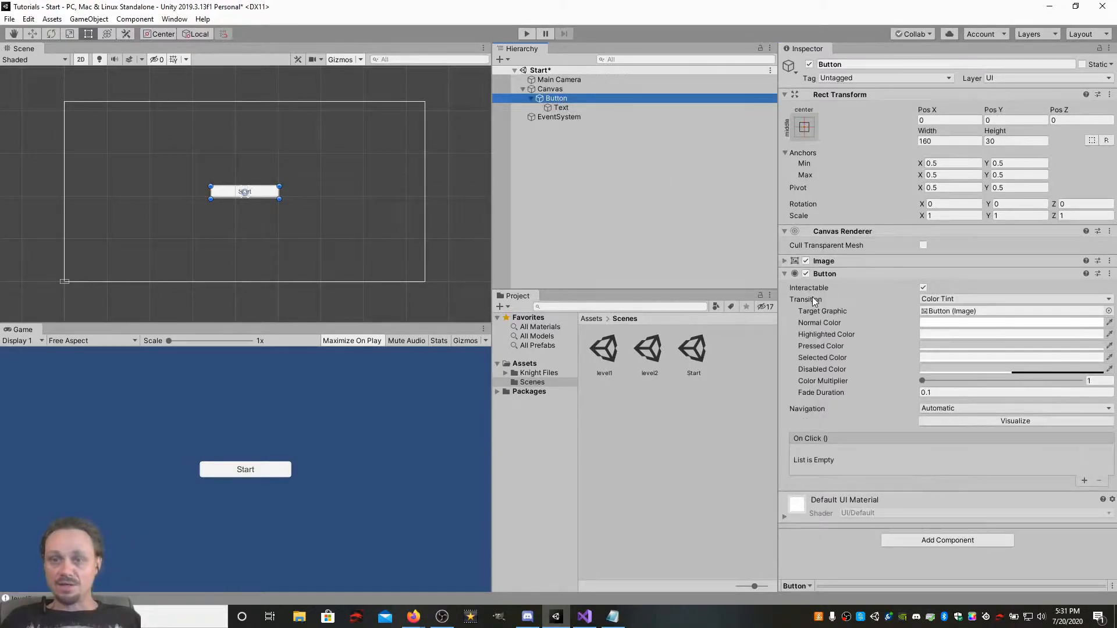
click(1037, 298)
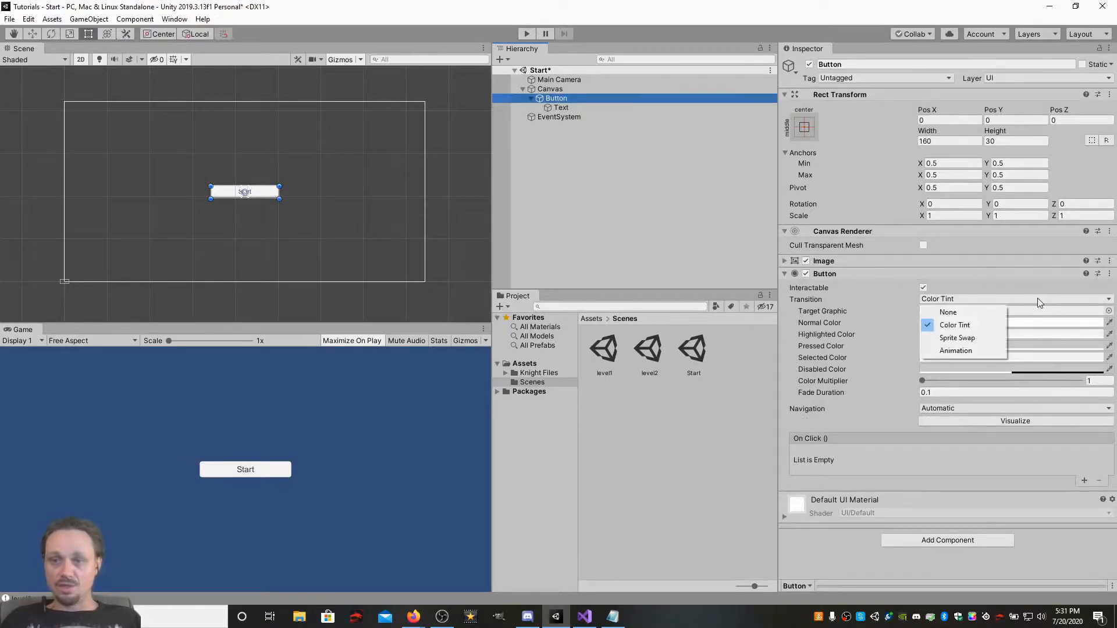
click(985, 325)
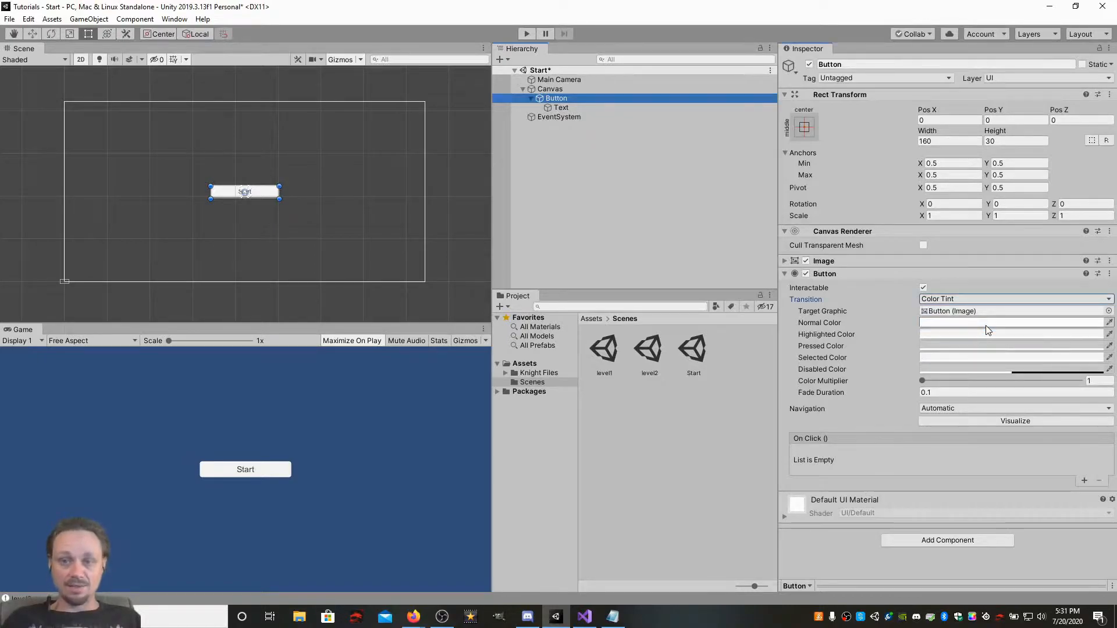
click(932, 334)
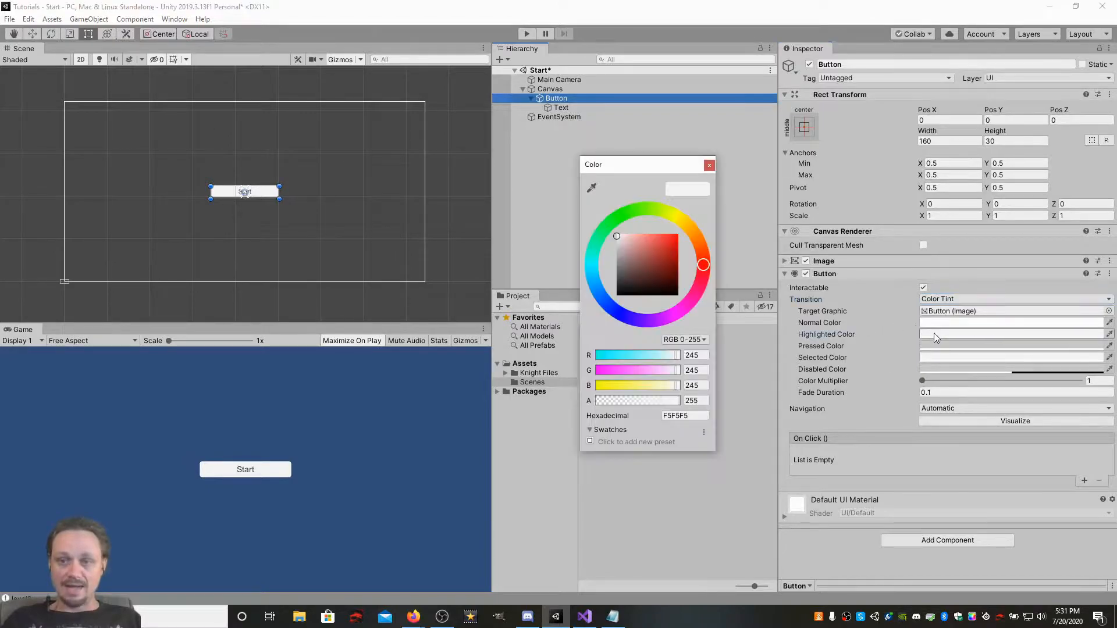
click(595, 272)
click(672, 238)
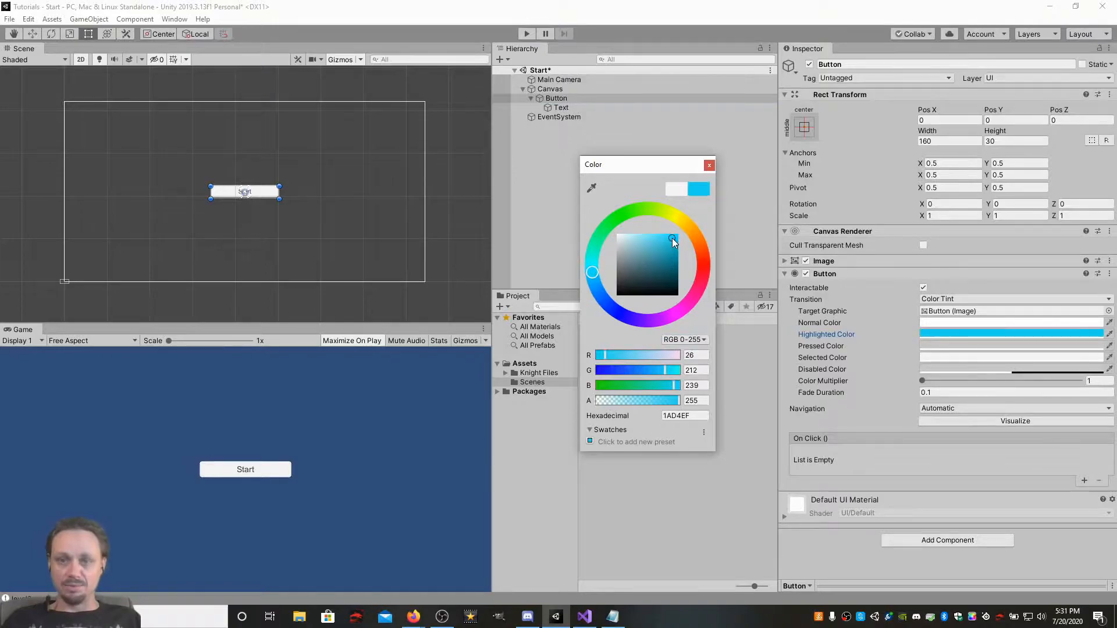
click(709, 165)
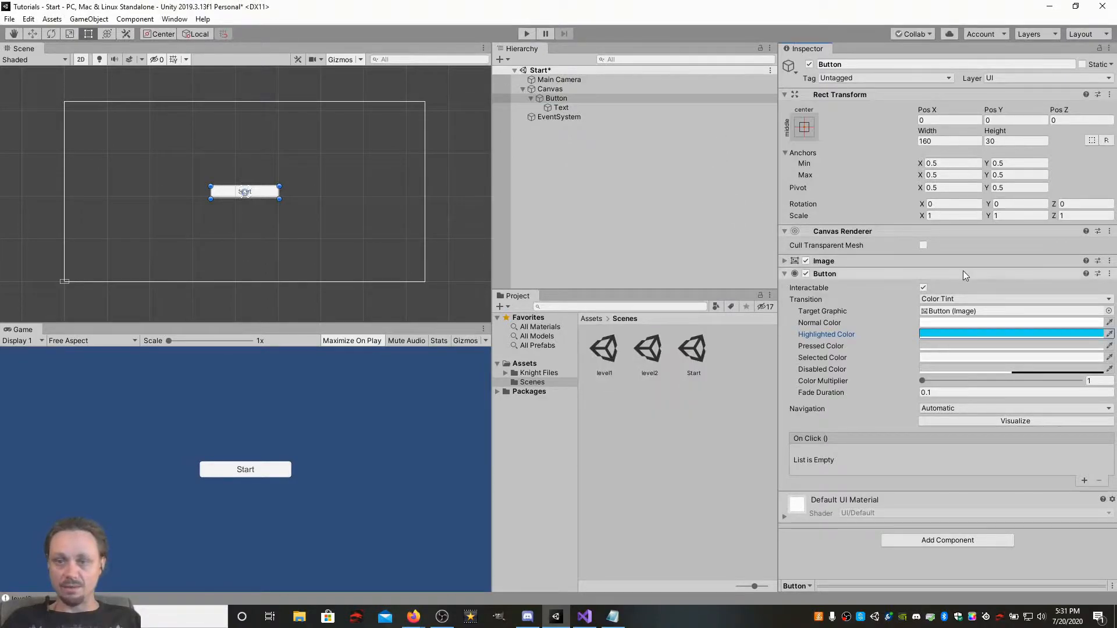
Set the button's pressed color to a saturated blue, about 0D36F6.
click(961, 347)
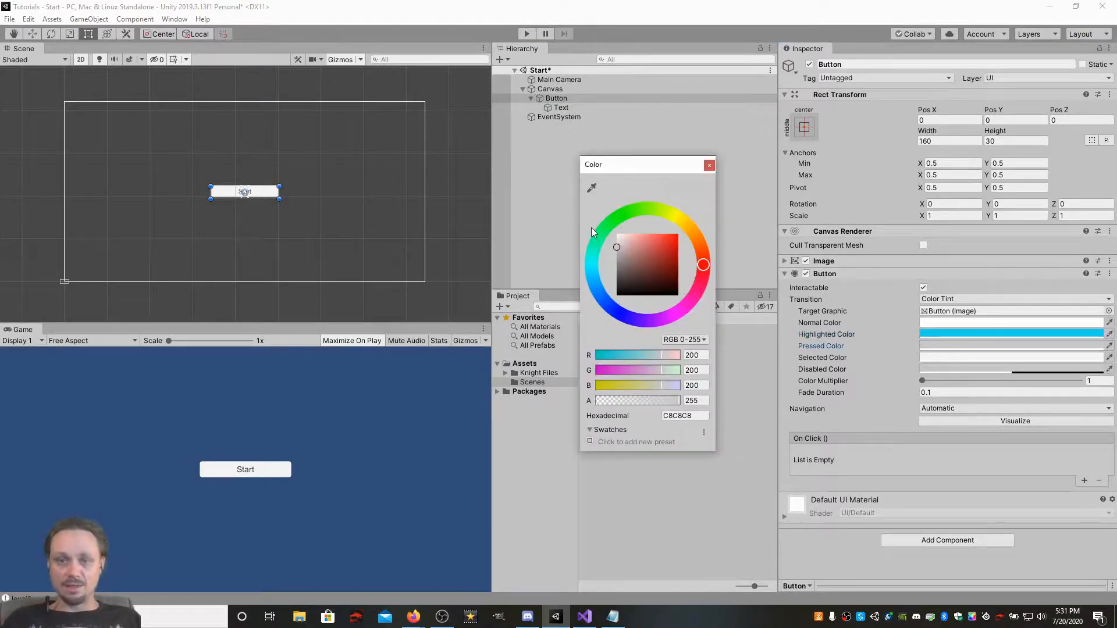
click(612, 310)
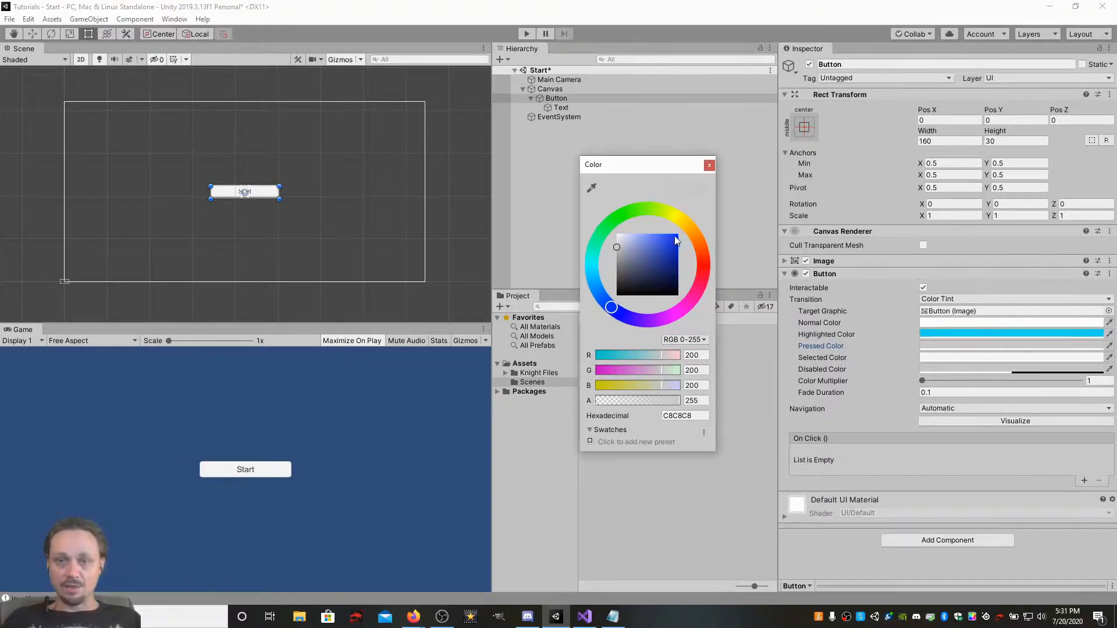
drag(677, 240, 676, 236)
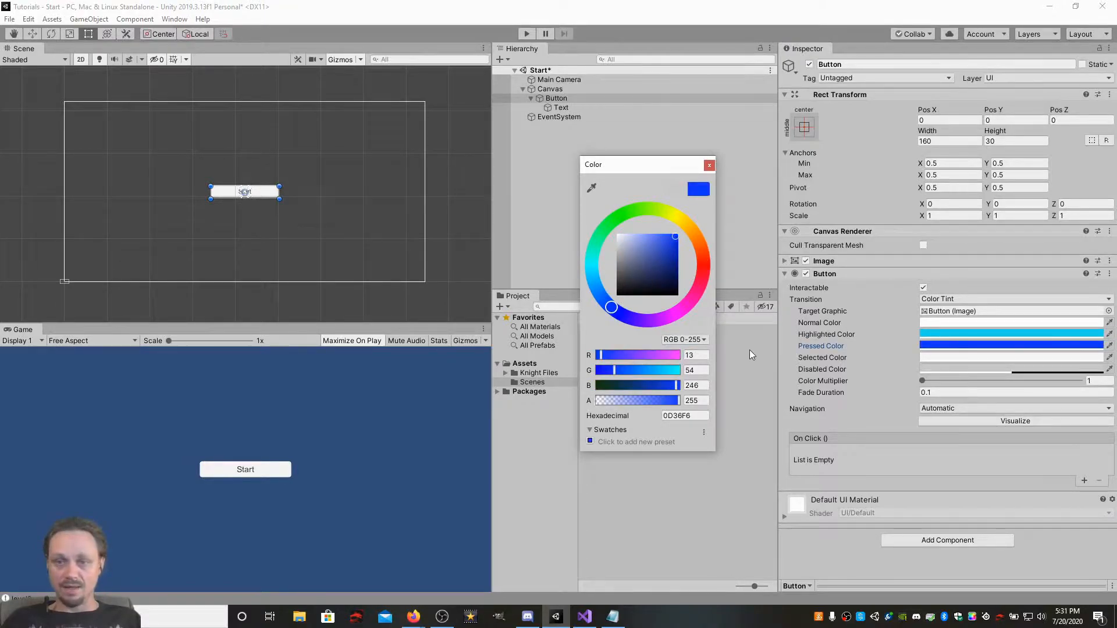
Set the button's selected color to a bright green, about 14F152.
click(933, 357)
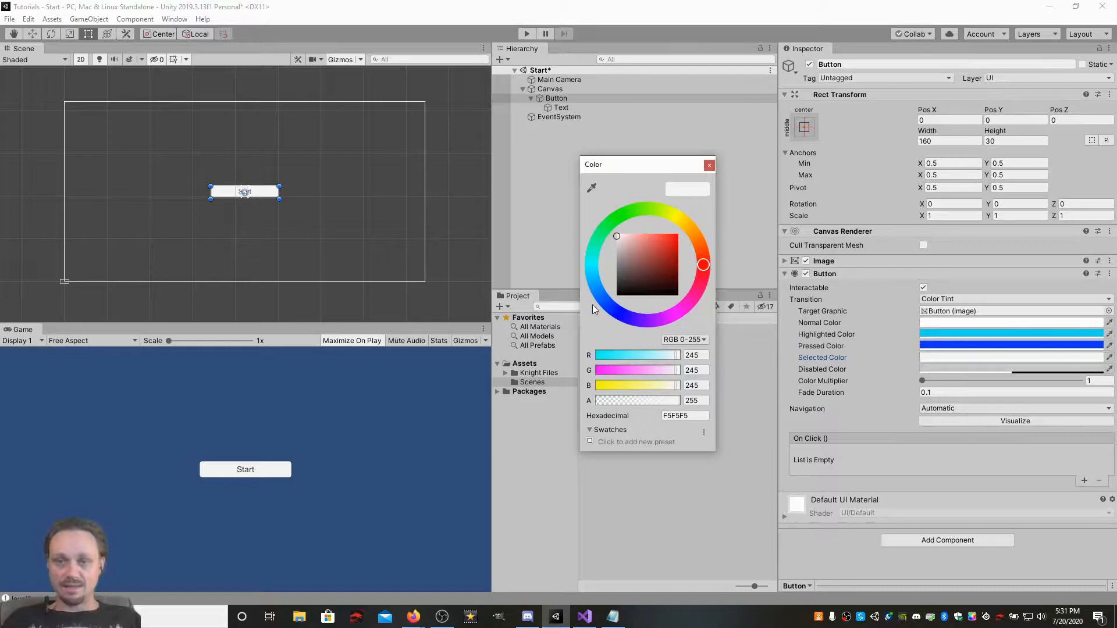
click(626, 317)
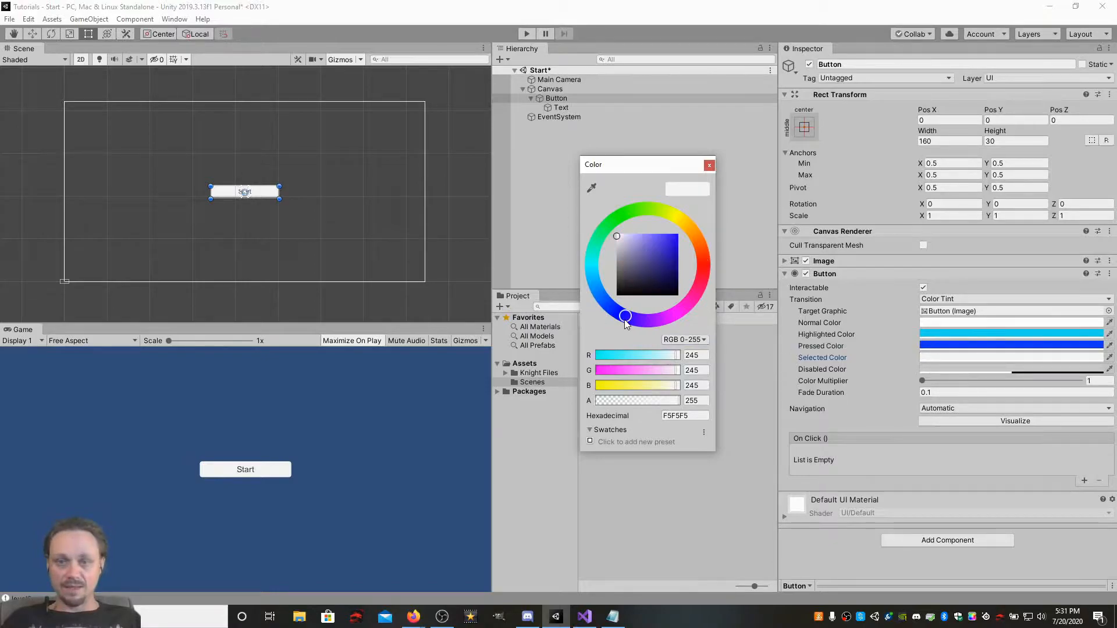
click(674, 239)
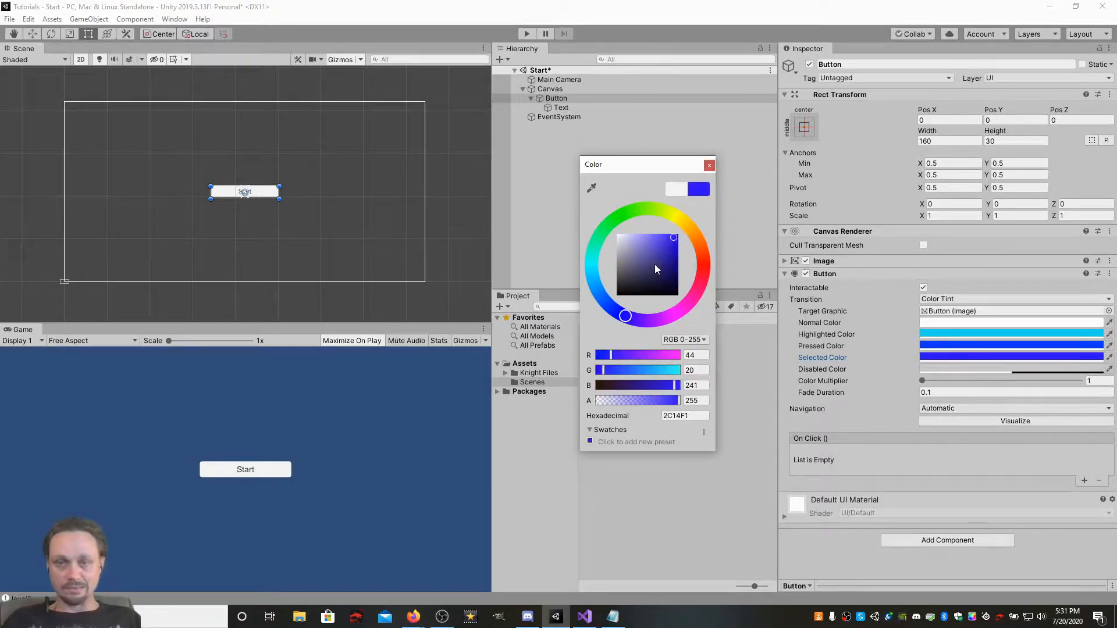
click(607, 227)
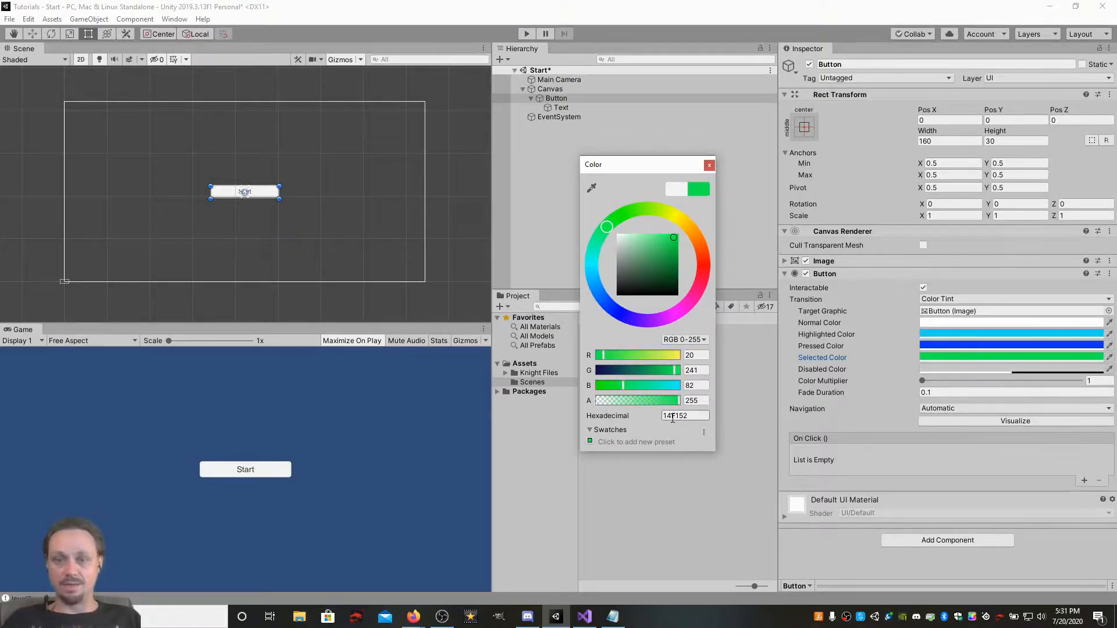
click(709, 166)
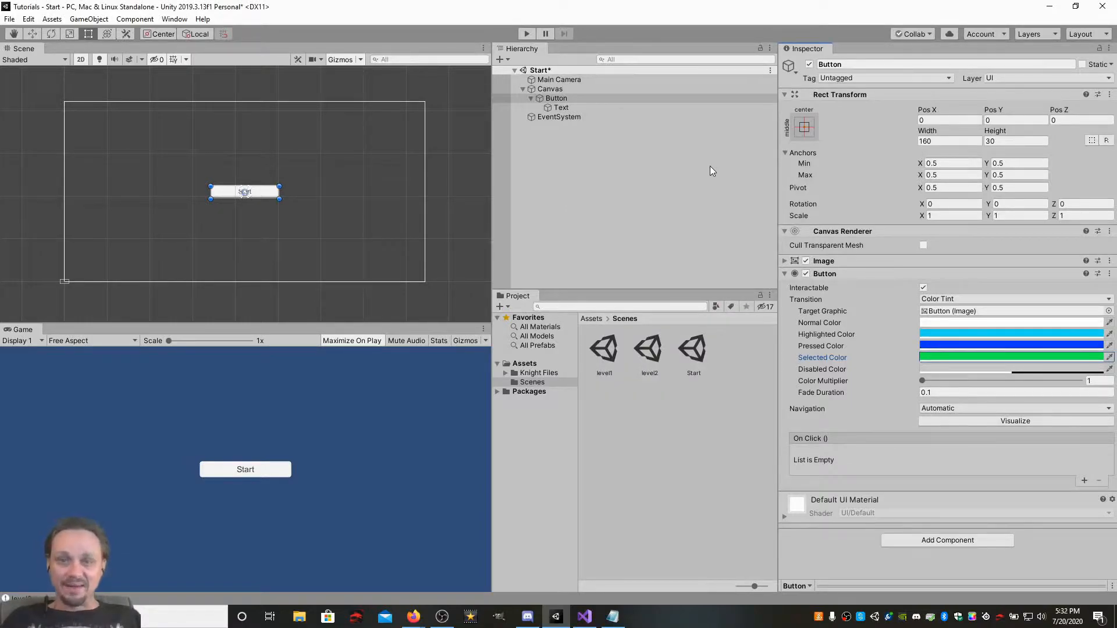
Duplicate the button and move the copy just below the original, to about -41 in Pos Y.
click(535, 99)
click(530, 99)
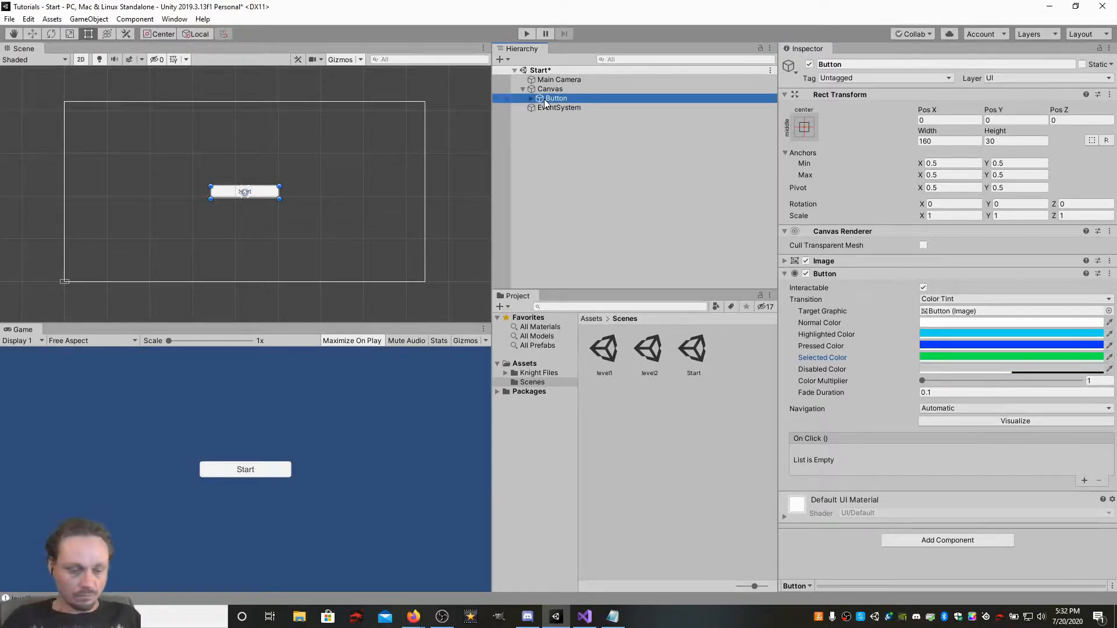
key(ctrl+d)
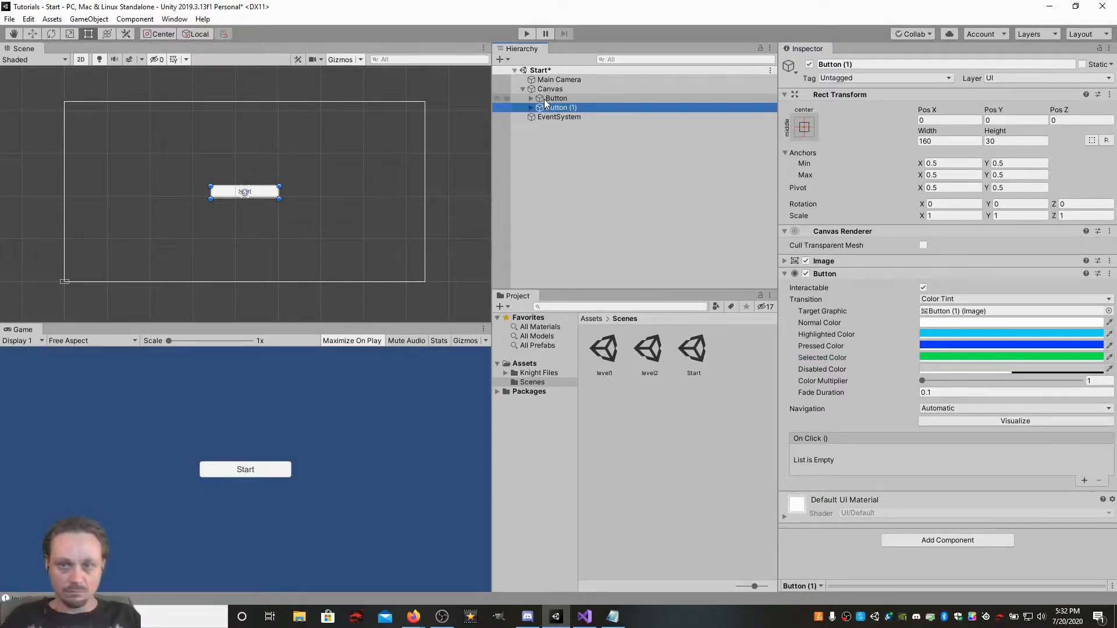
click(28, 34)
drag(246, 146, 242, 167)
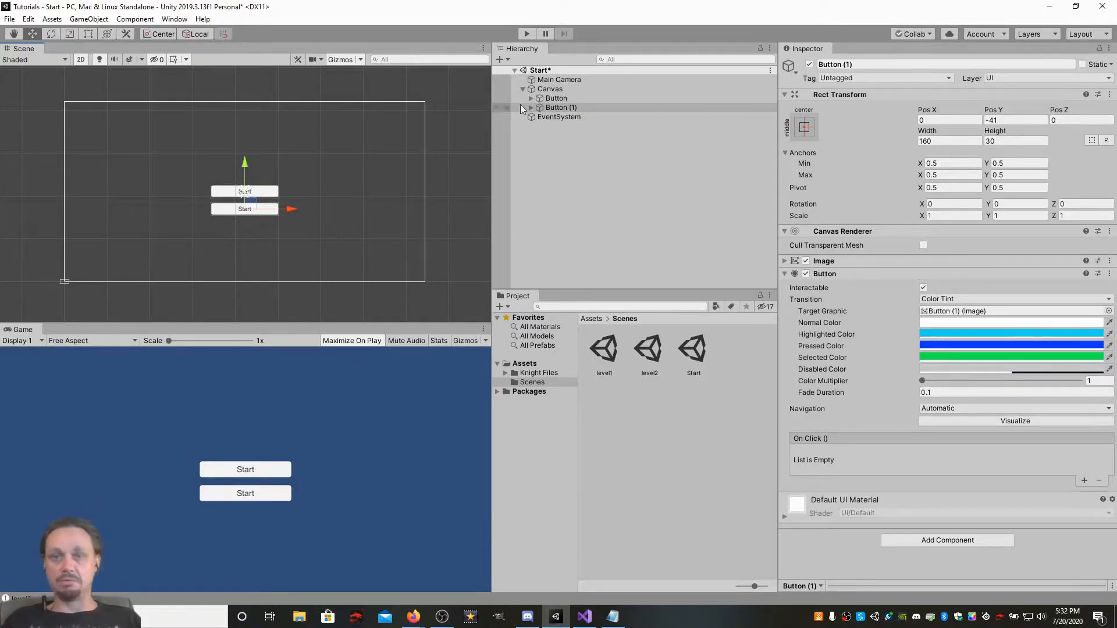
Rename the original upper button object to StartButton.
click(557, 107)
click(558, 99)
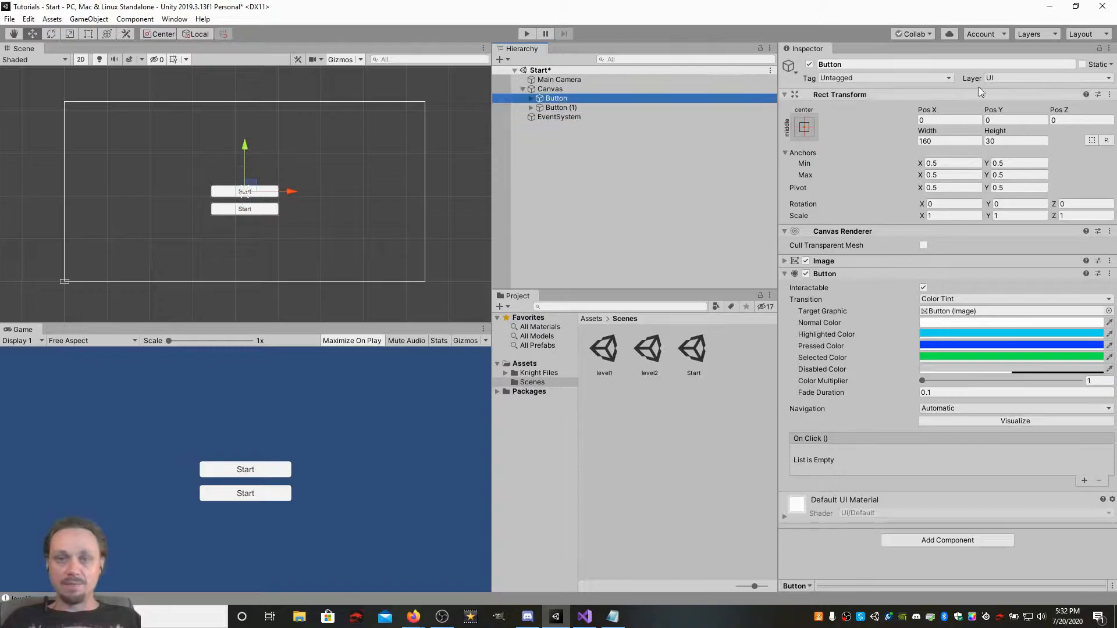
click(836, 64)
click(818, 64)
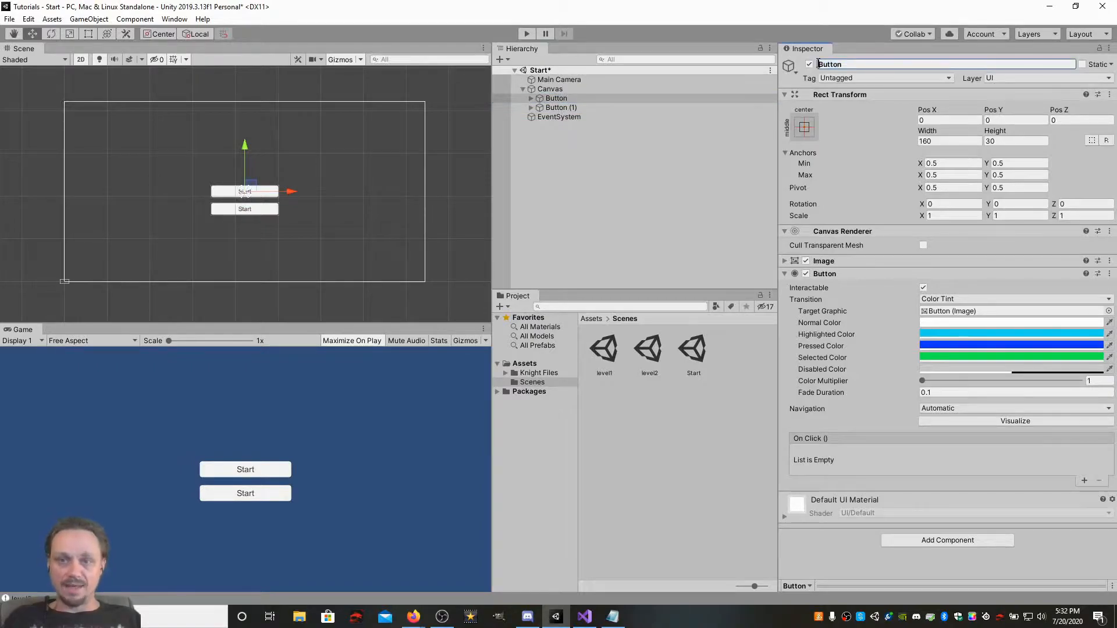
key(Delete)
key(Delete)
key(Delete)
key(Delete)
key(Delete)
key(Delete)
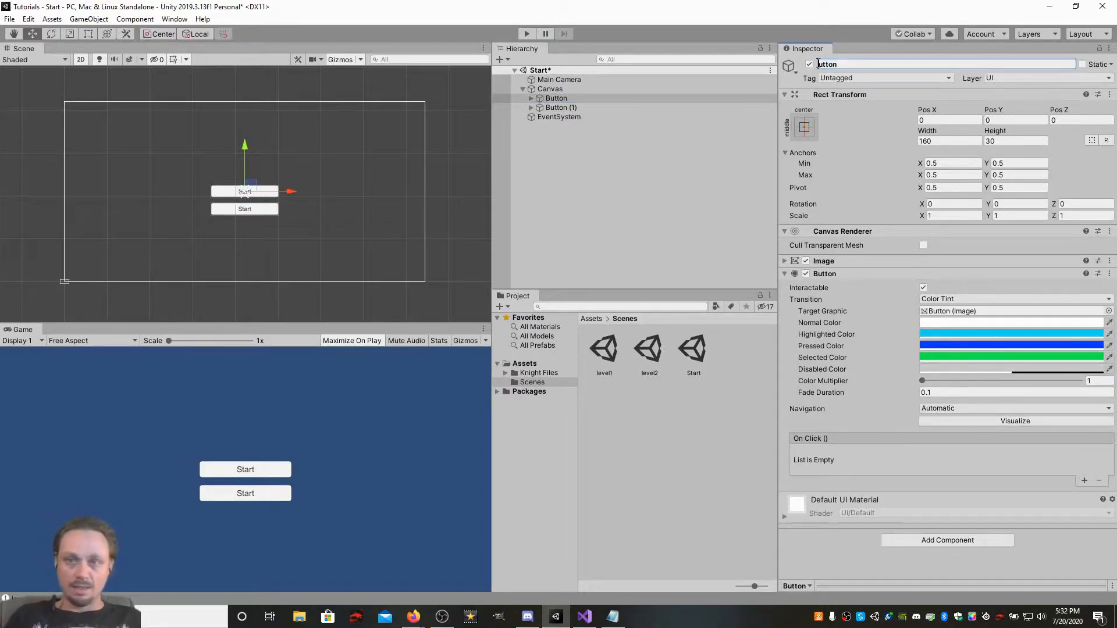
text(S)
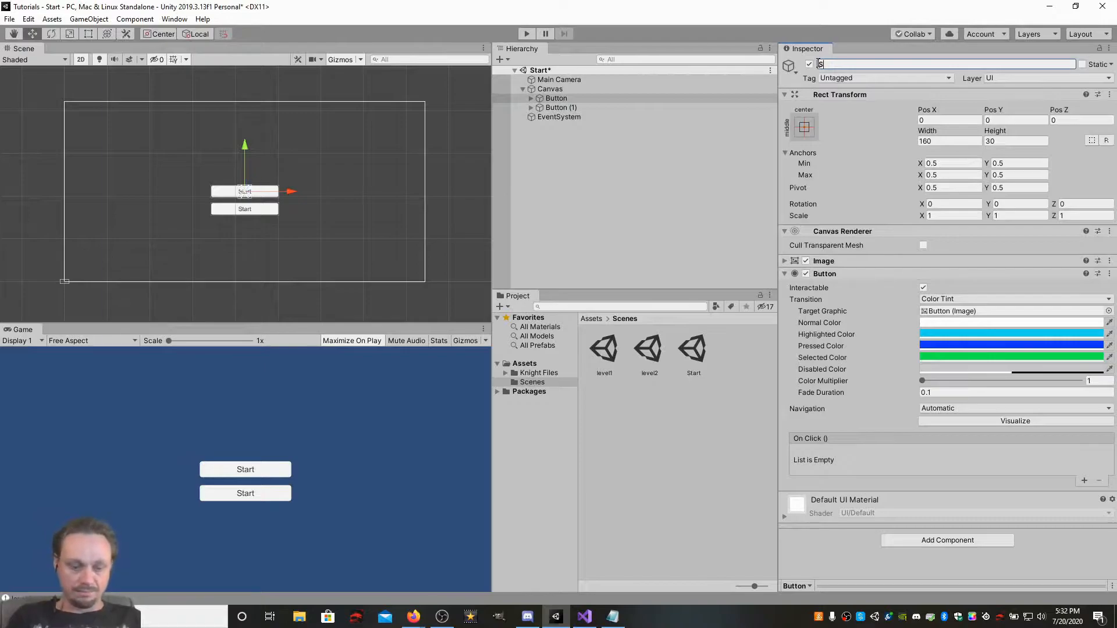
text(tartButton)
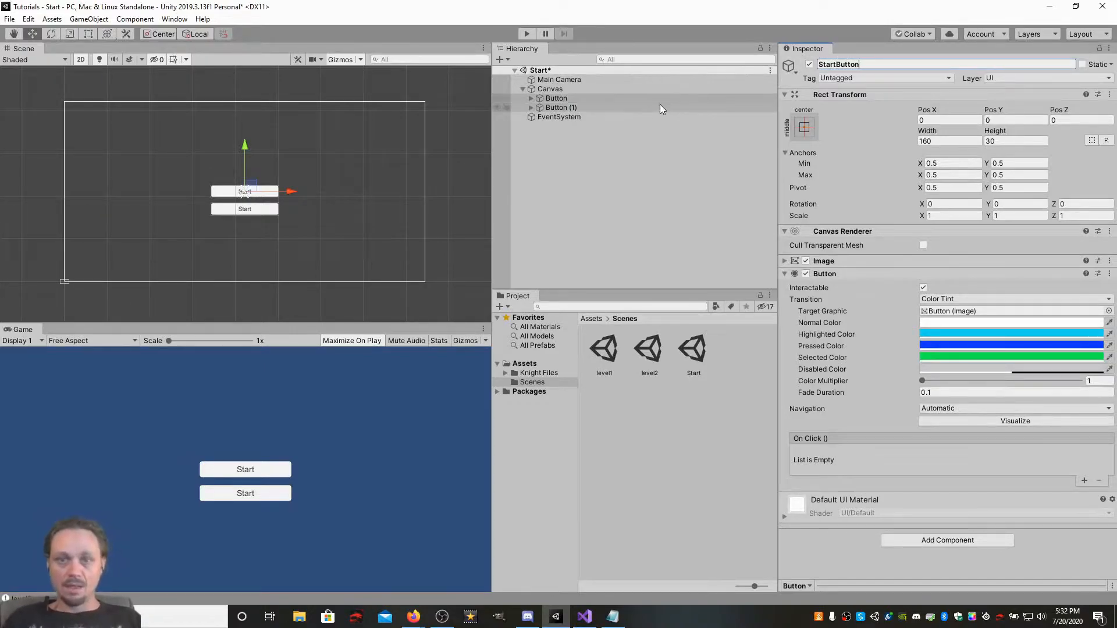
Rename the duplicated lower button object to Credits.
click(656, 107)
click(846, 67)
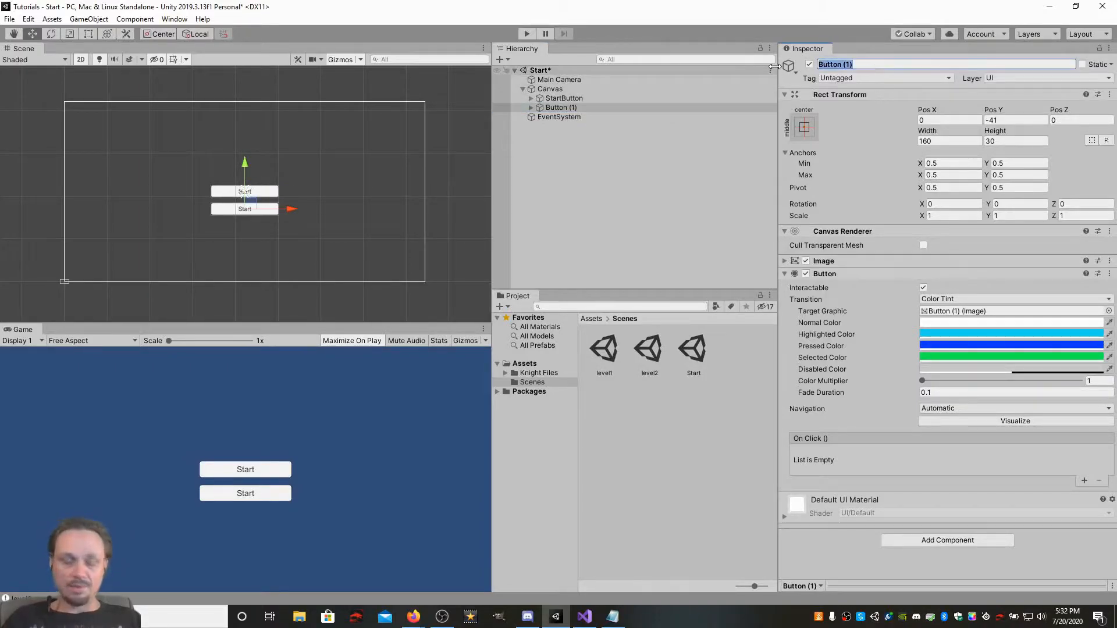
text(Cre)
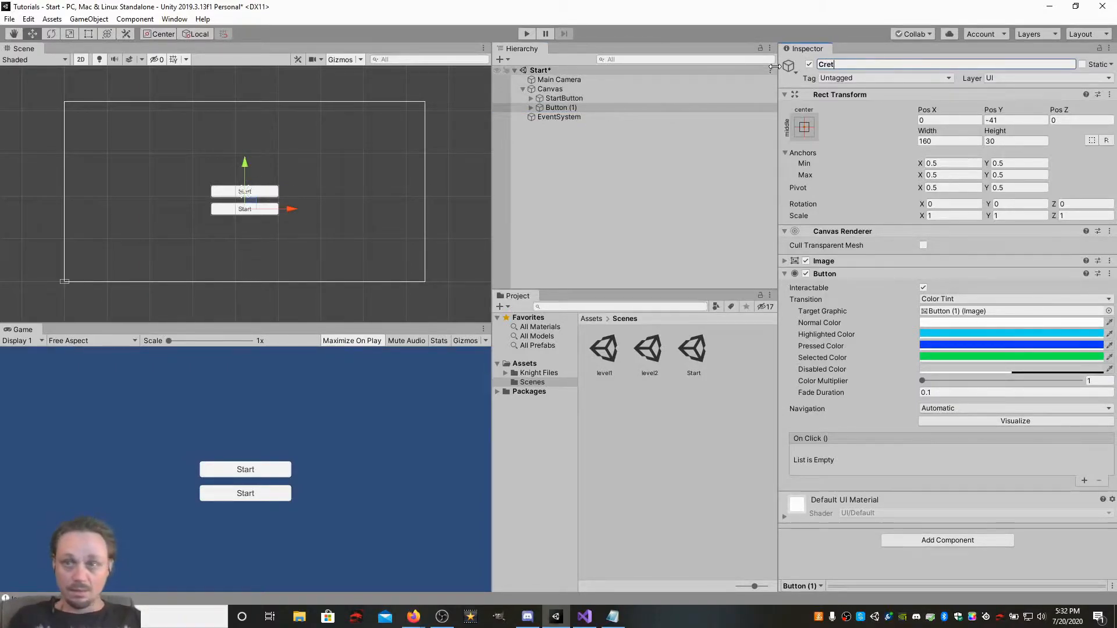
text(dits)
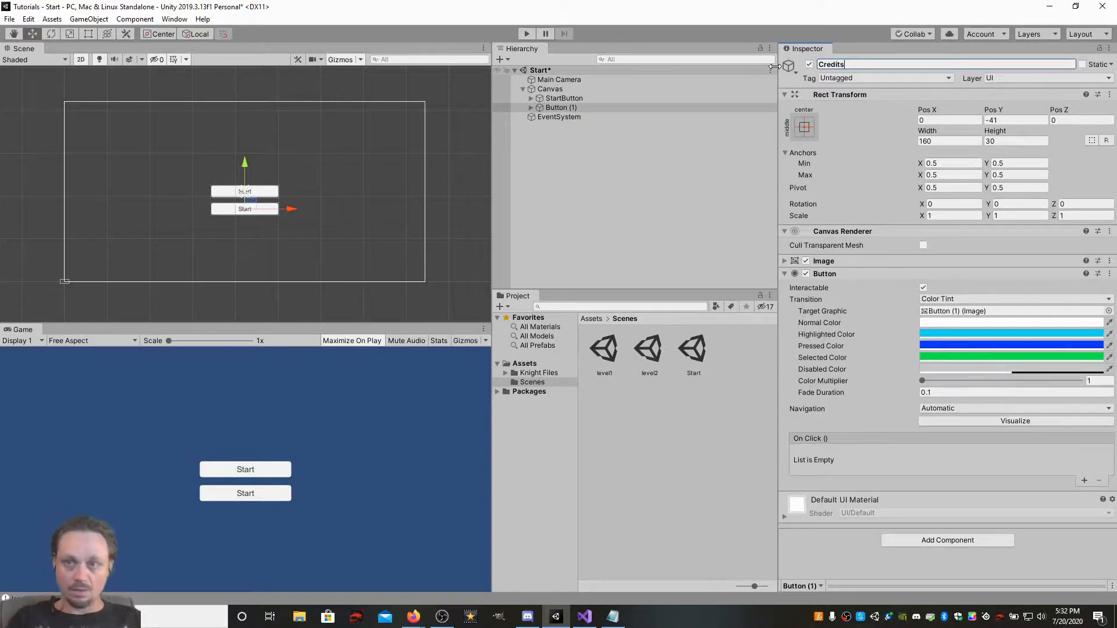
click(693, 197)
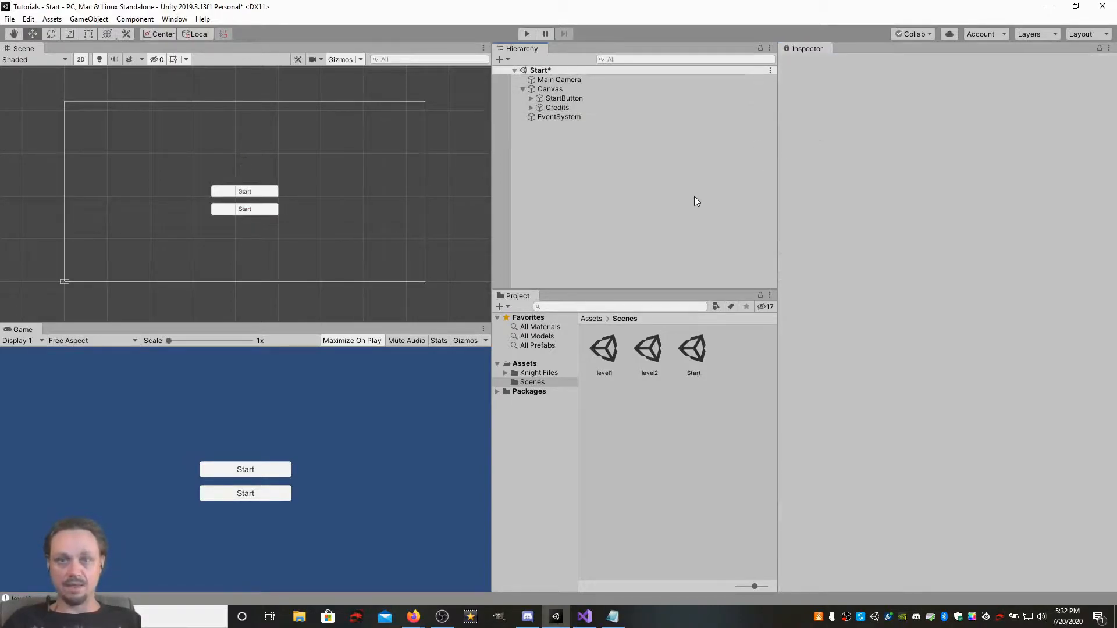
click(584, 109)
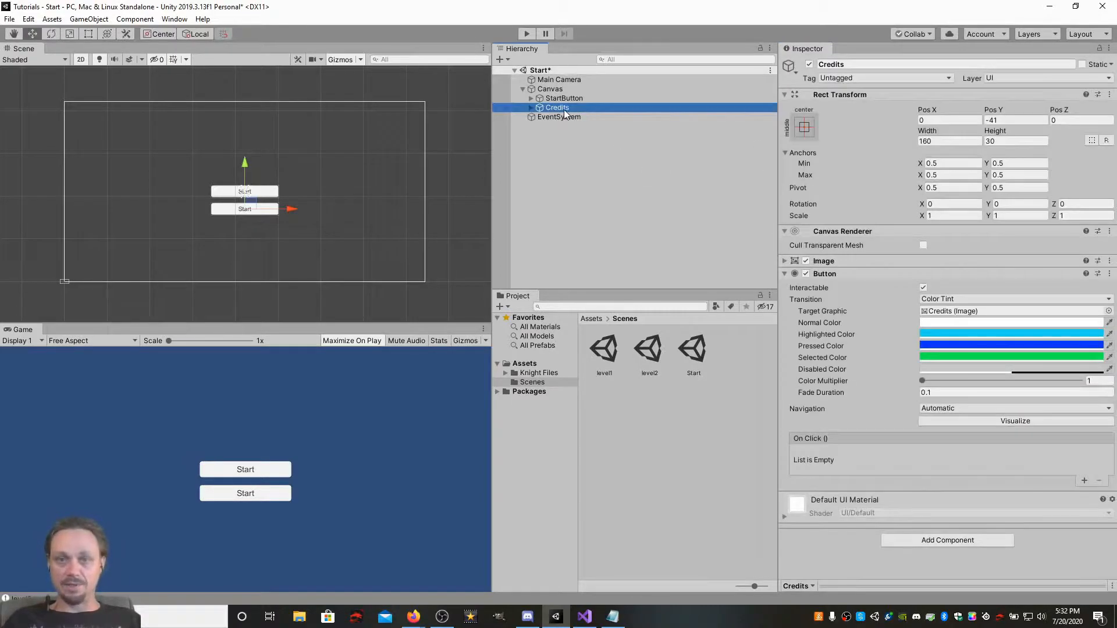
Run the scene, test the highlighted, pressed and selected colors on both buttons, and stop play mode.
click(526, 34)
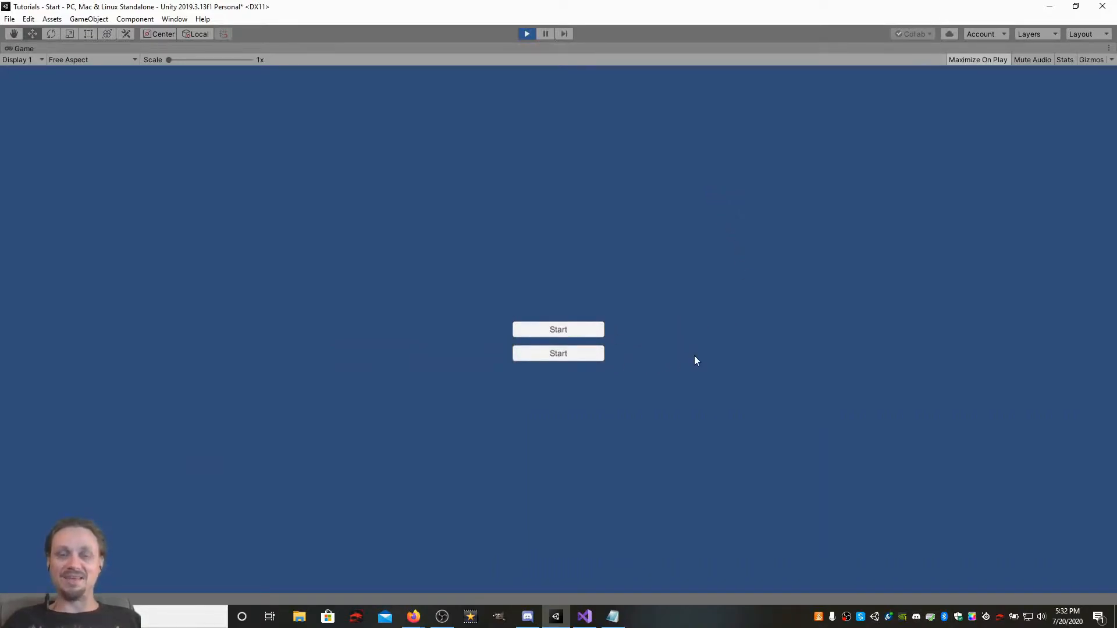
click(591, 353)
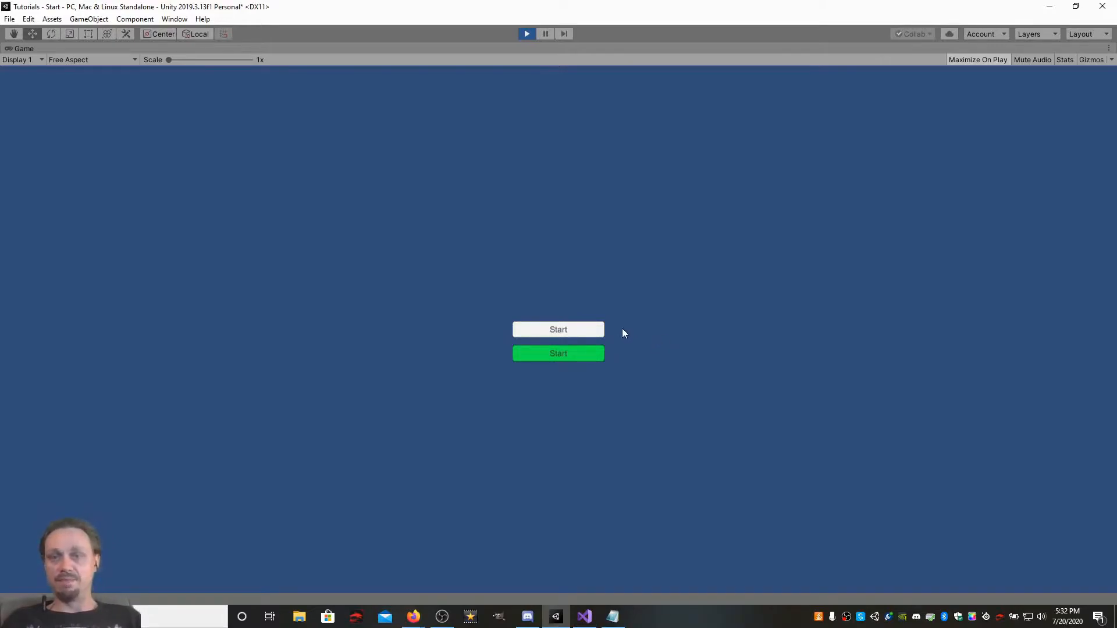
click(585, 332)
click(585, 330)
click(585, 330)
click(585, 331)
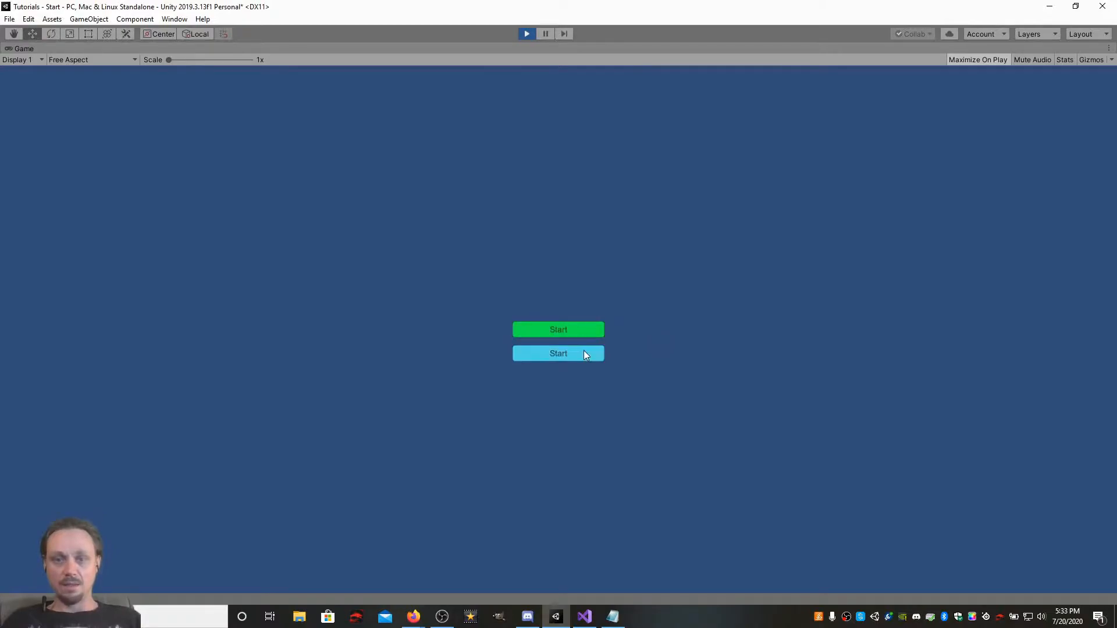
click(584, 351)
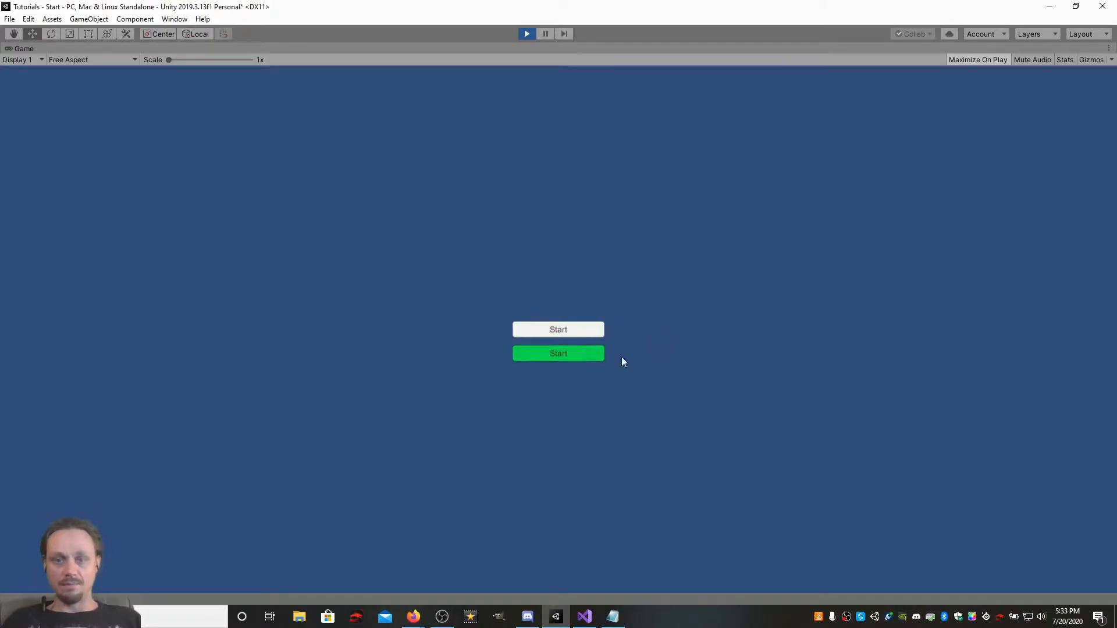
click(526, 35)
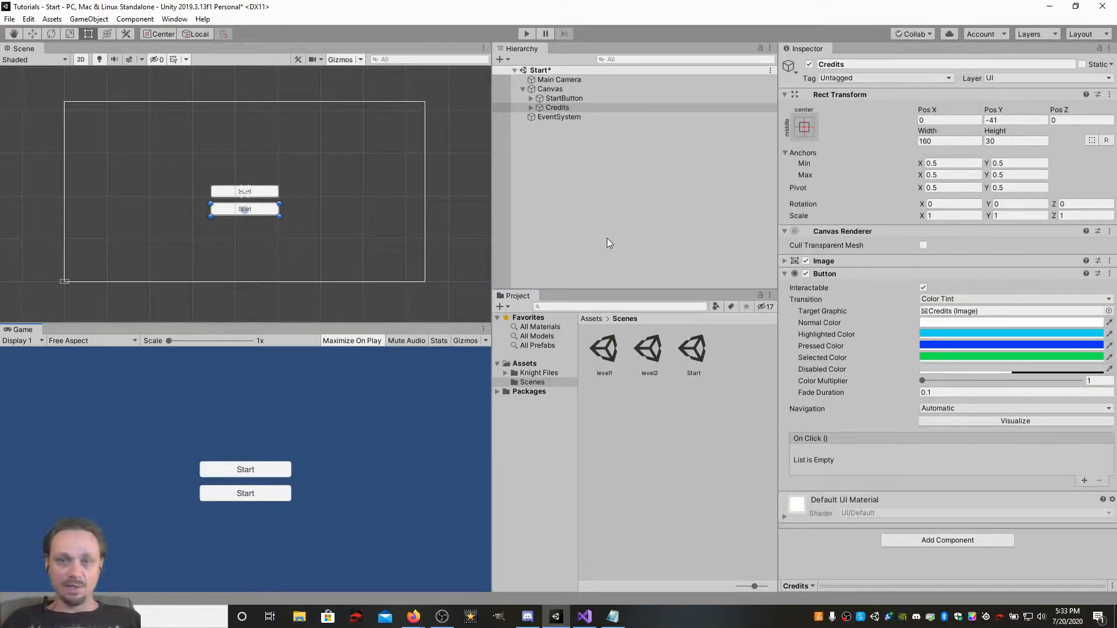
Change the label text of the Credits button to "Credits".
click(530, 107)
click(550, 116)
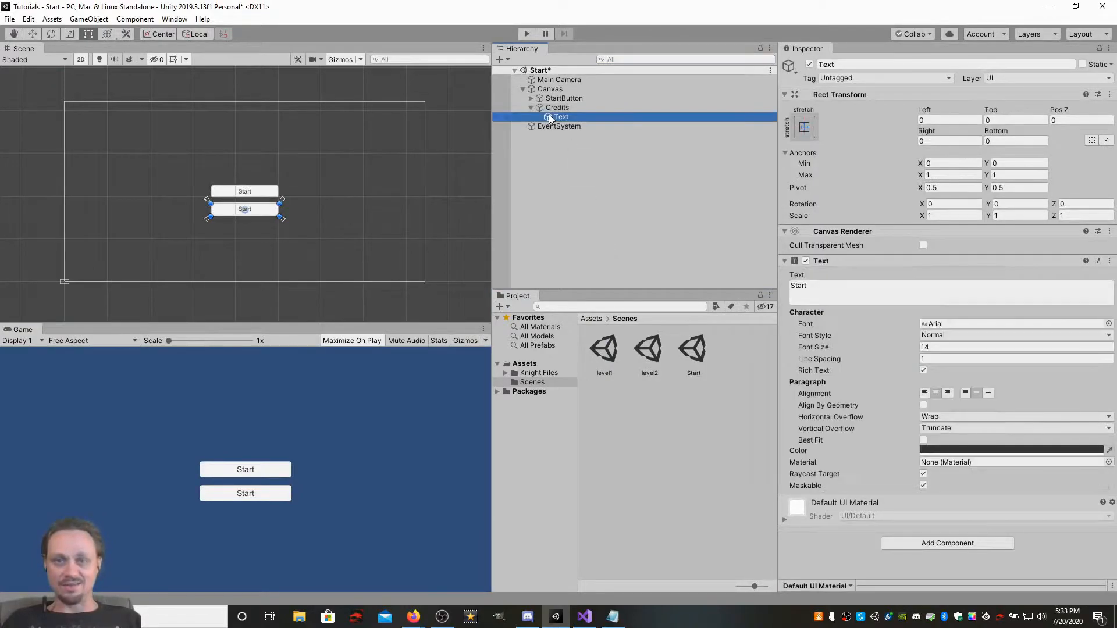
drag(819, 287, 757, 285)
text(Credits)
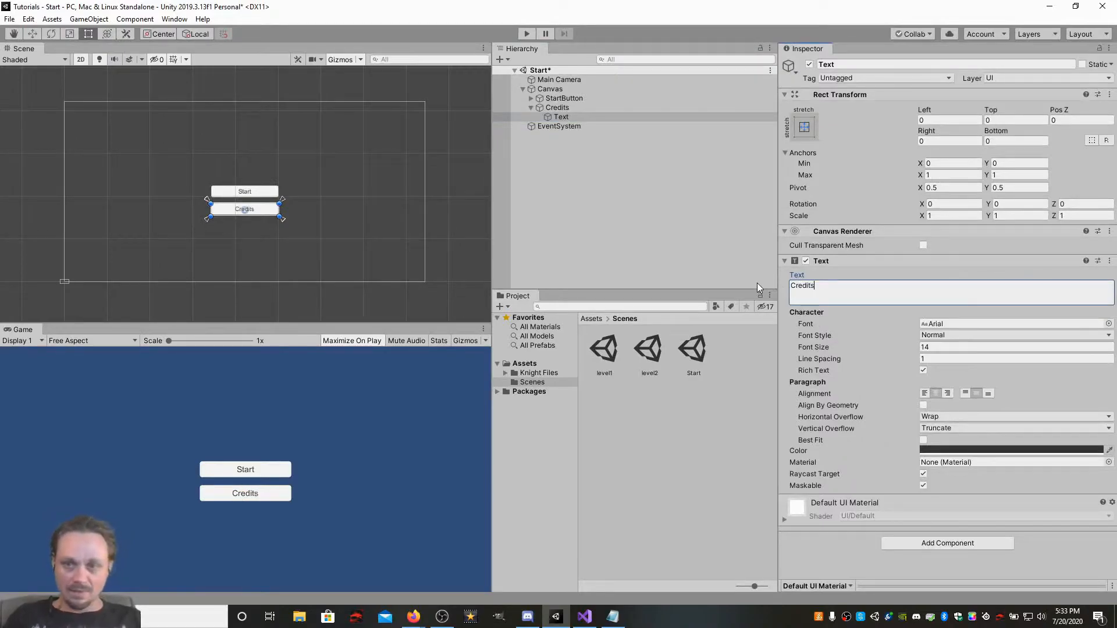
click(676, 222)
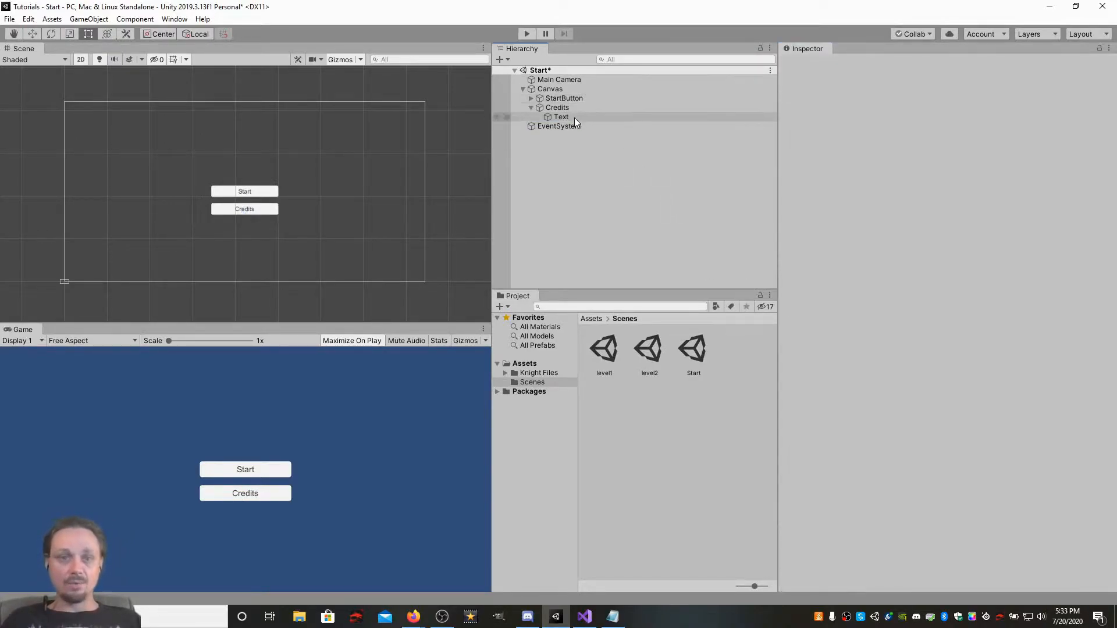
click(528, 109)
Add a new script component named buttonClicked to StartButton and open the script in Visual Studio.
click(548, 100)
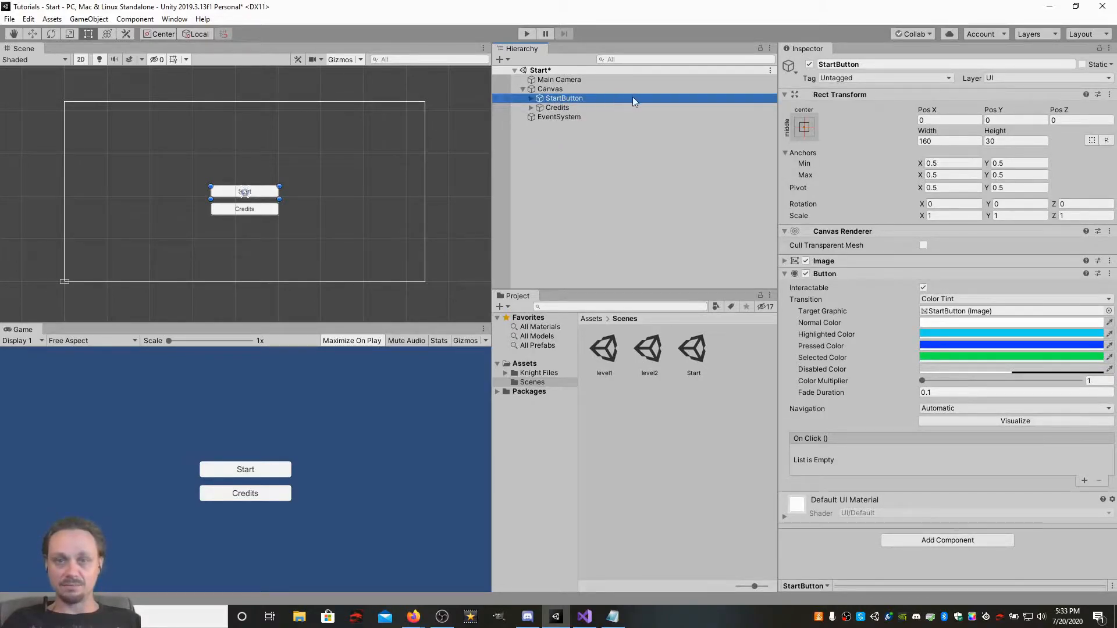
click(944, 538)
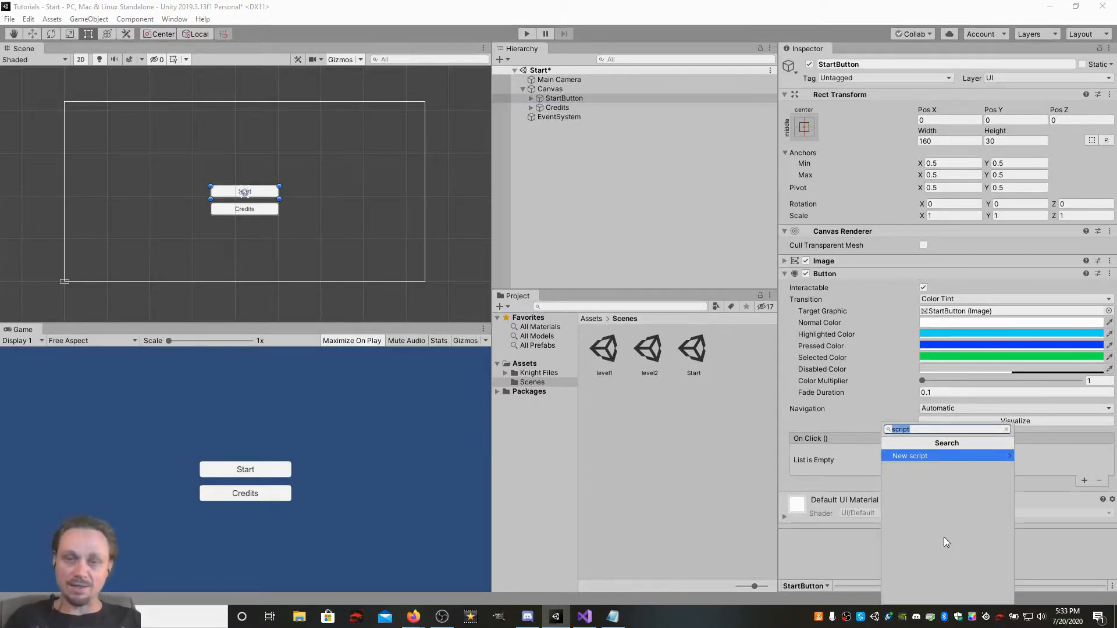
click(916, 455)
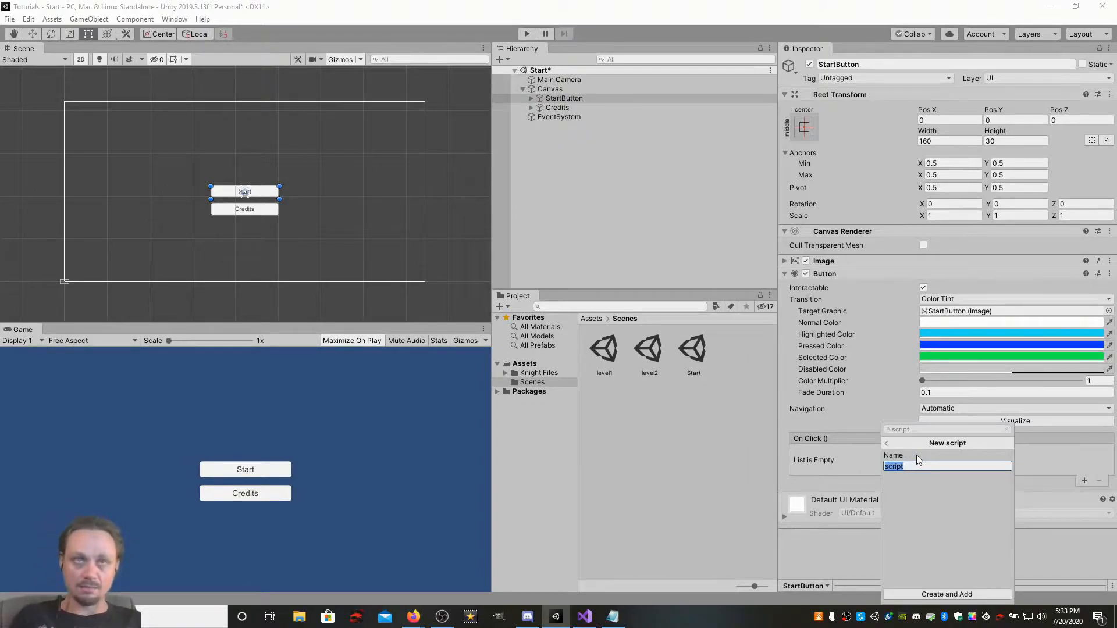
text(buttonClicked)
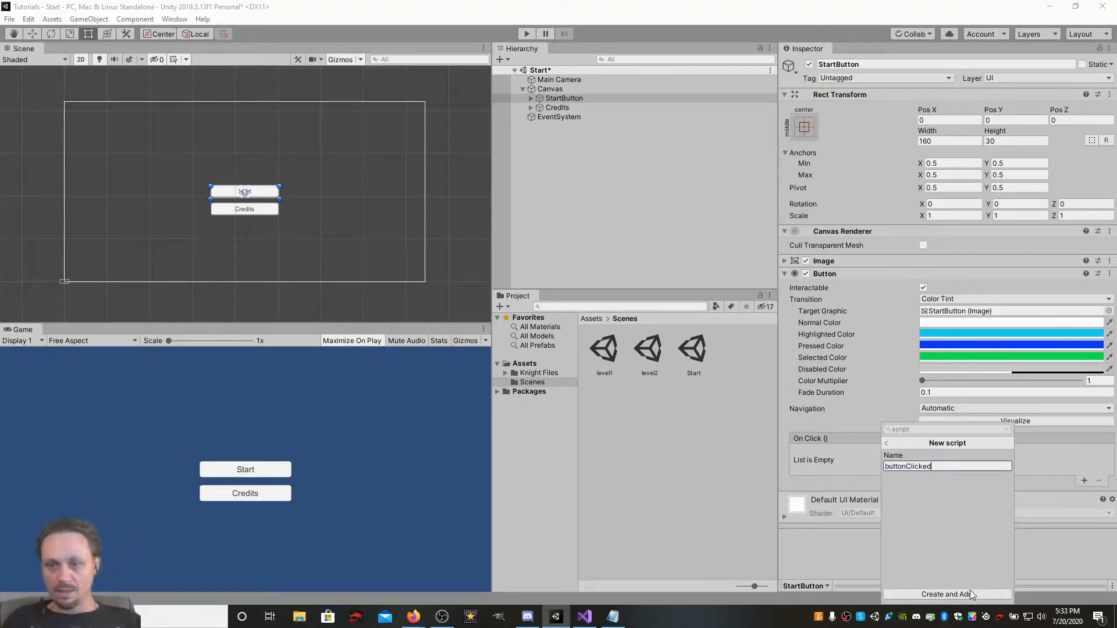
click(969, 593)
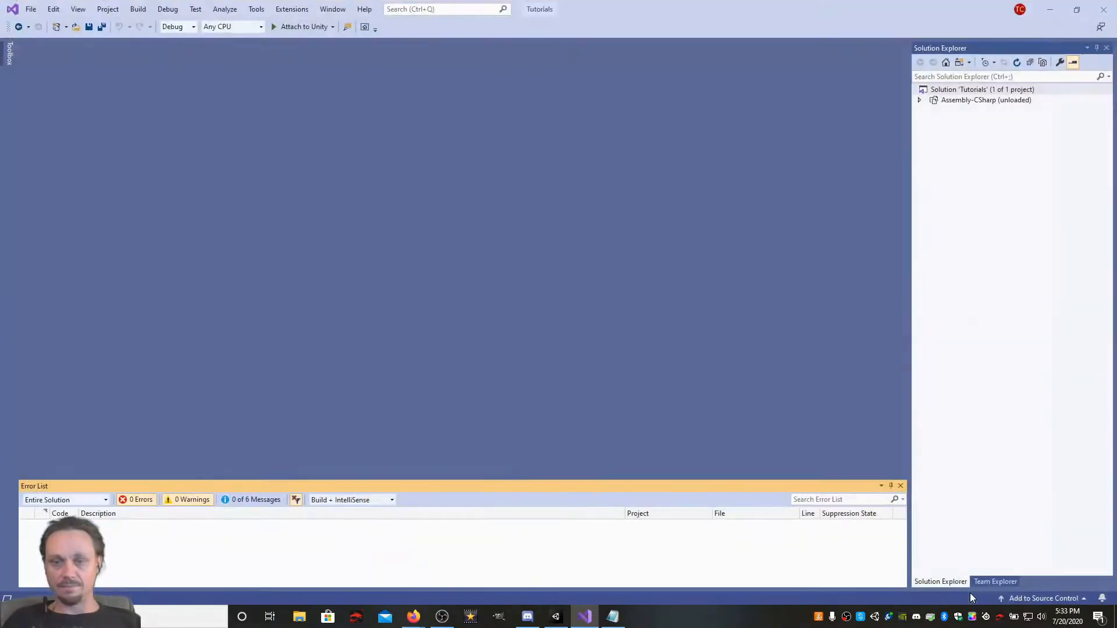
click(1050, 9)
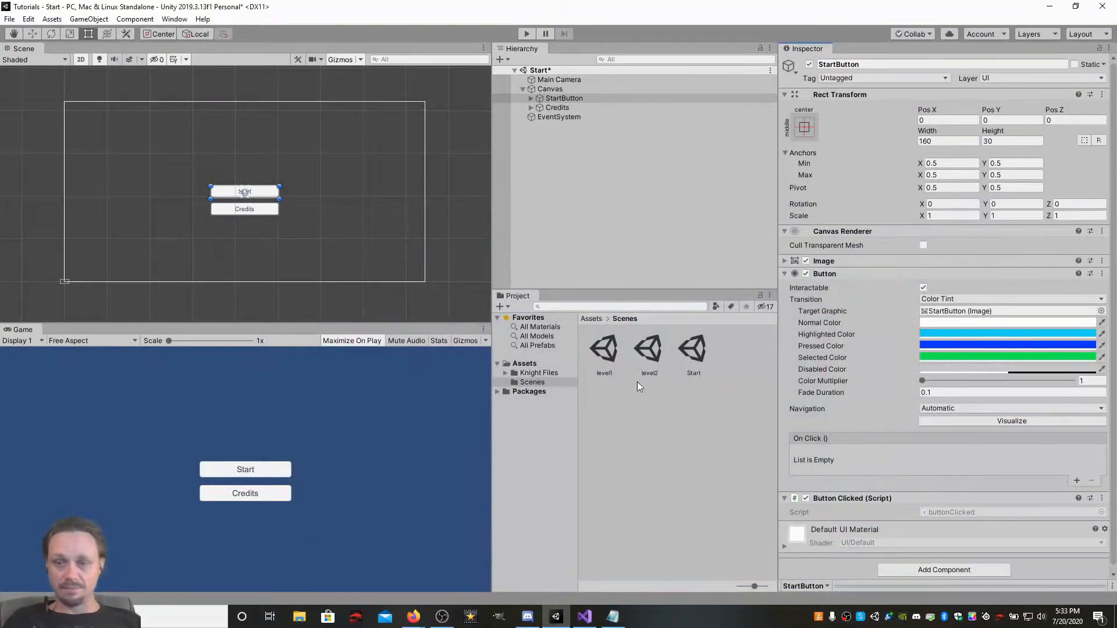
double_click(974, 512)
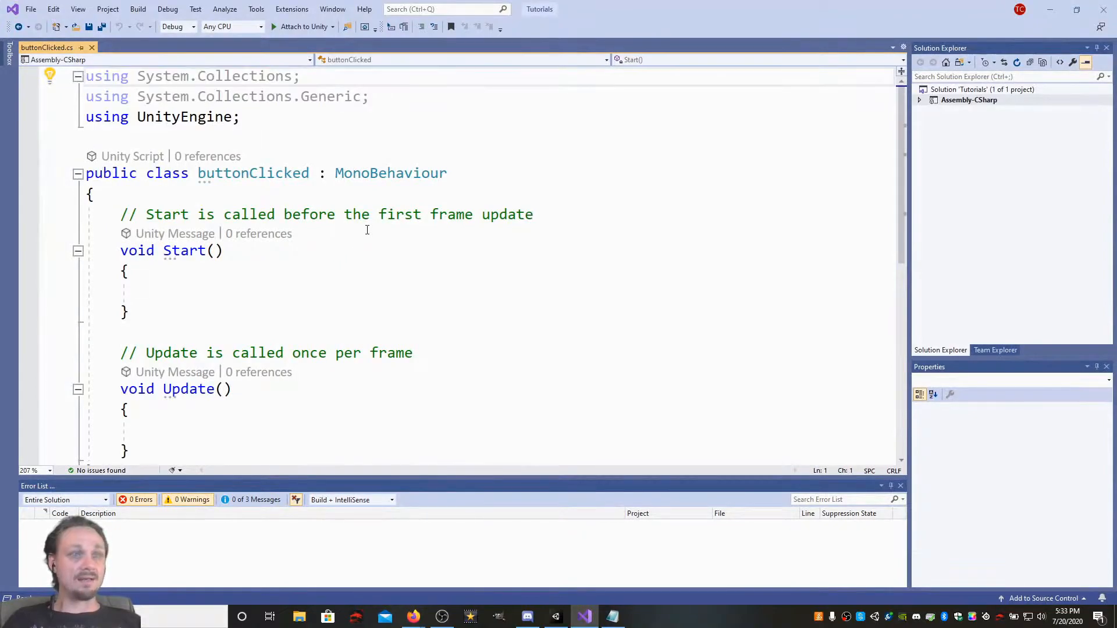
Delete the template comments above the Start and Update methods in the buttonClicked script.
drag(533, 215, 96, 211)
key(Delete)
key(BackSpace)
key(BackSpace)
drag(451, 336, 88, 311)
key(Delete)
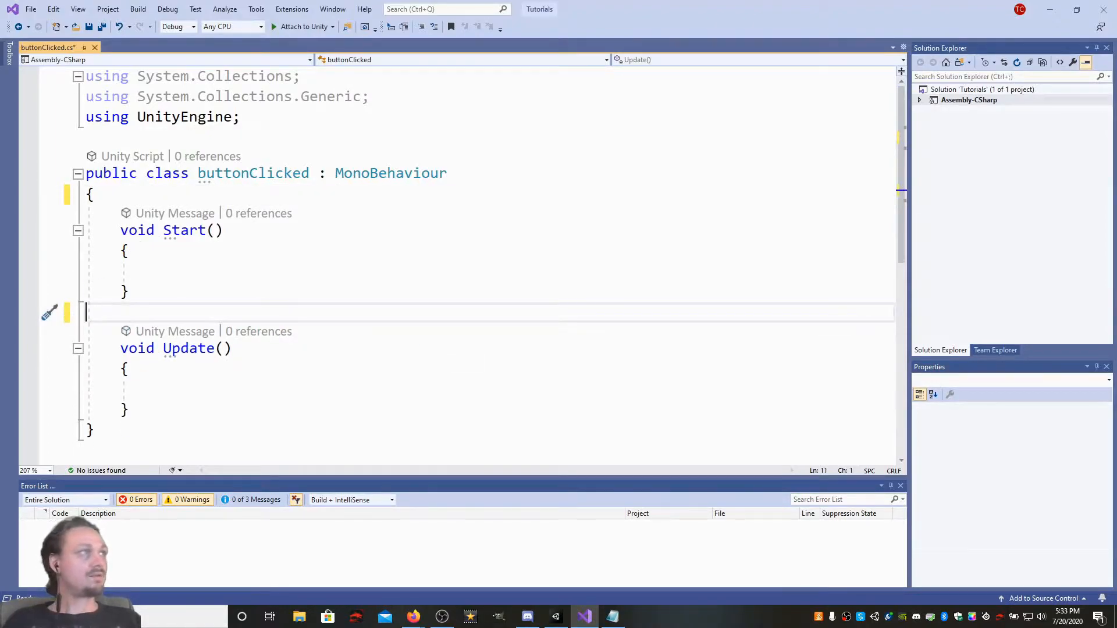
Write the declaration "private Button btn;" on its own line between the using directives and the buttonClicked class.
click(144, 137)
key(Return)
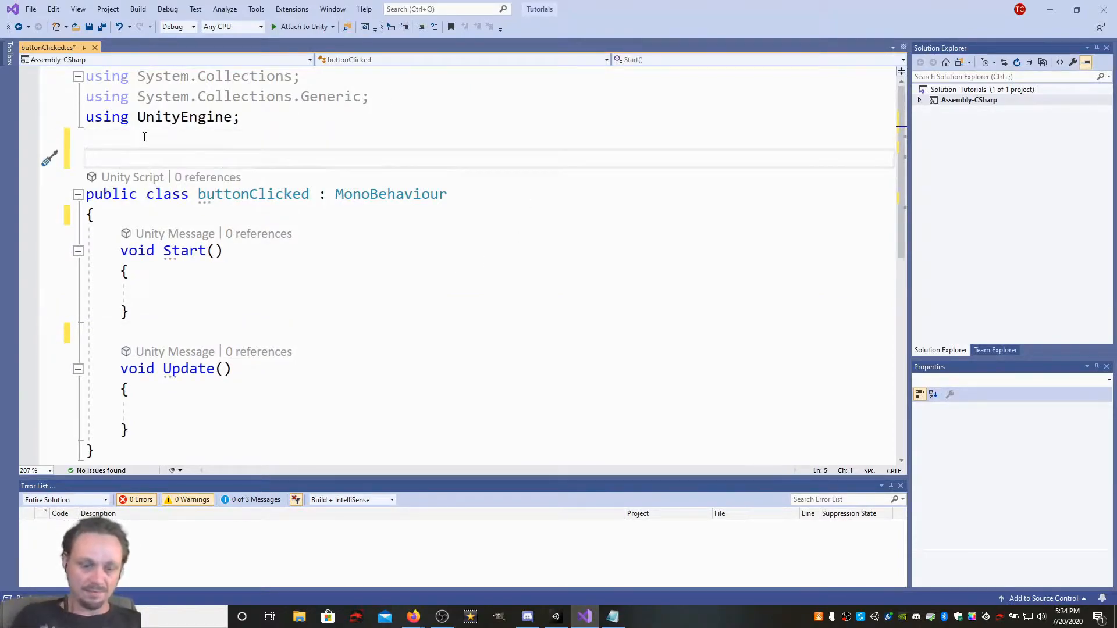
text(private )
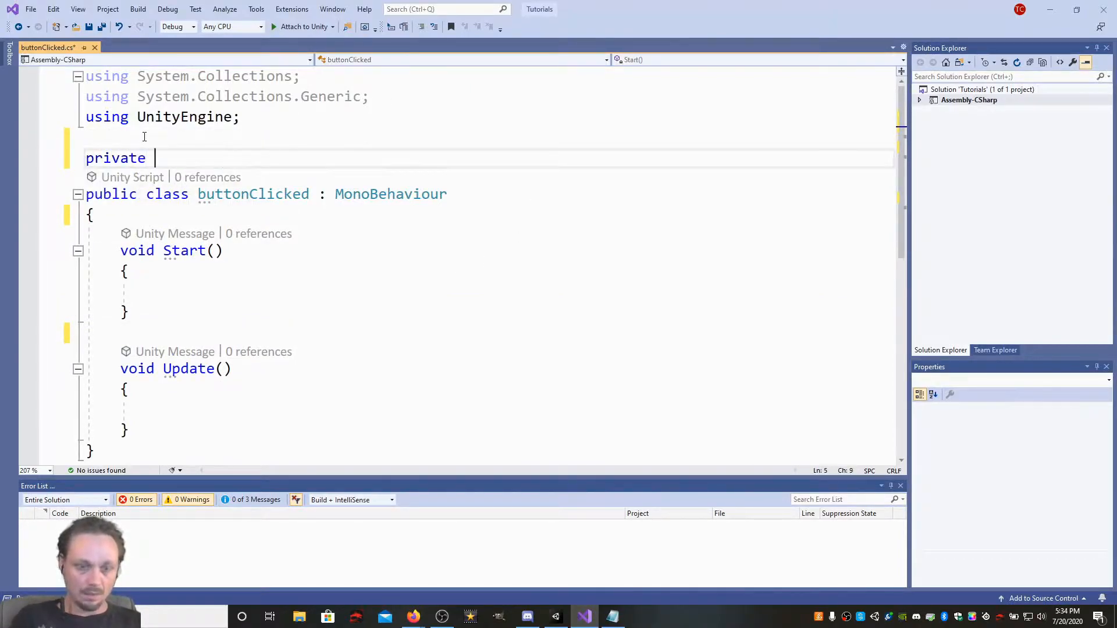
text(btn)
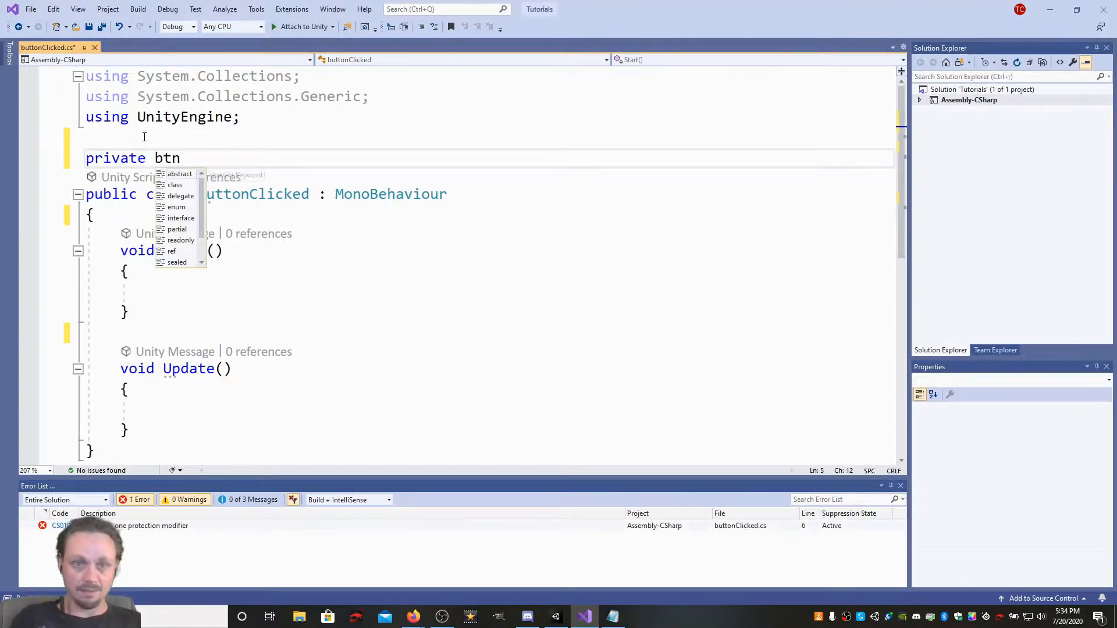
key(BackSpace)
key(BackSpace)
key(BackSpace)
text(Butt)
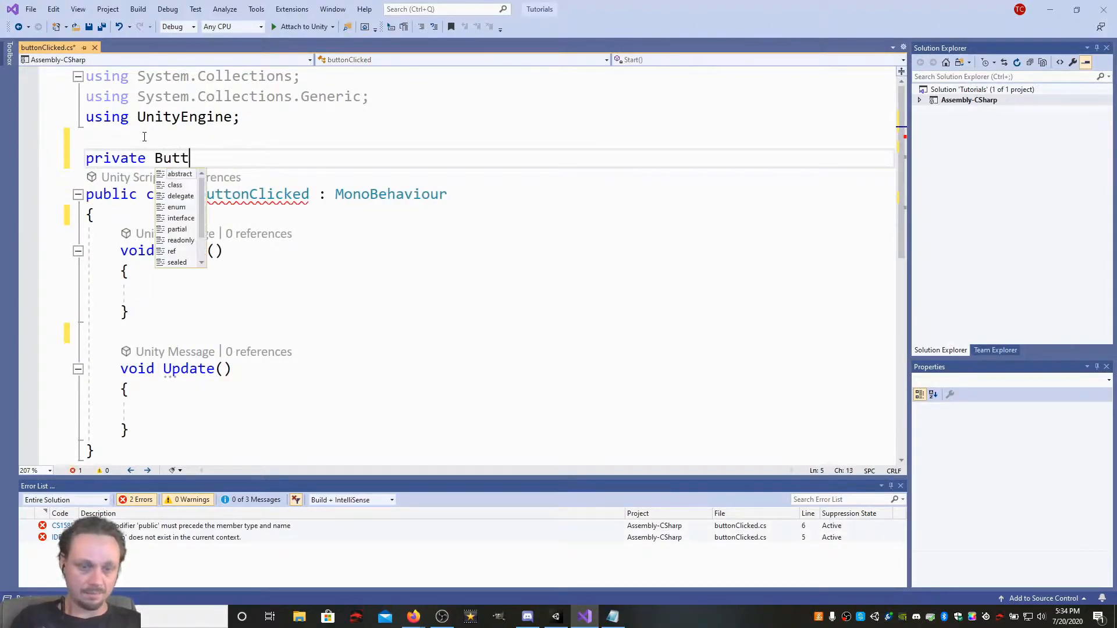
text(on btn)
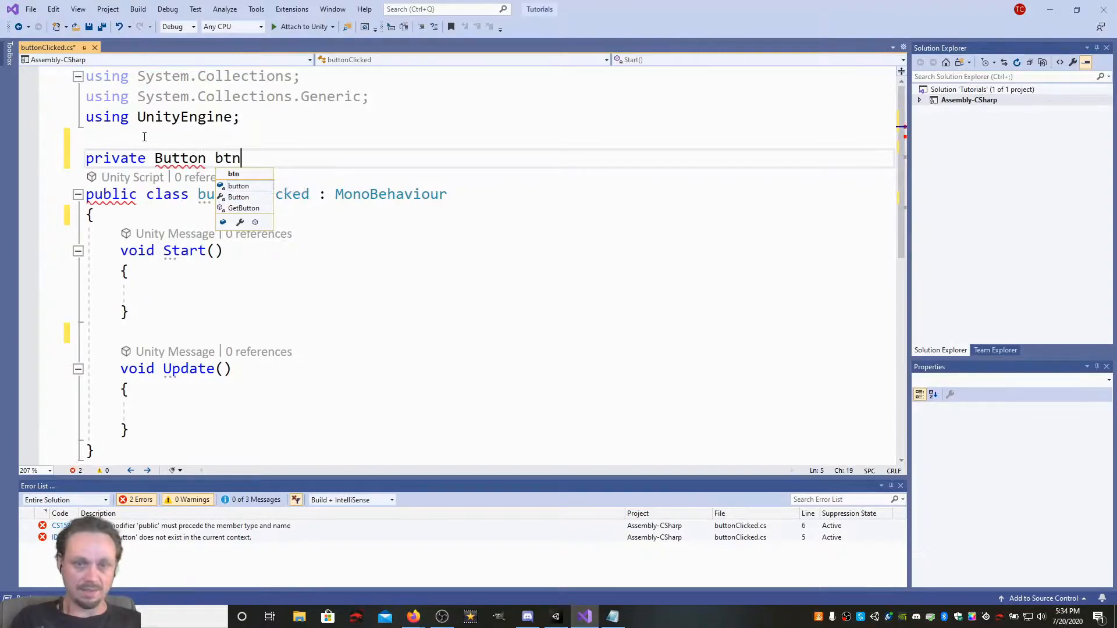
text(;)
key(Return)
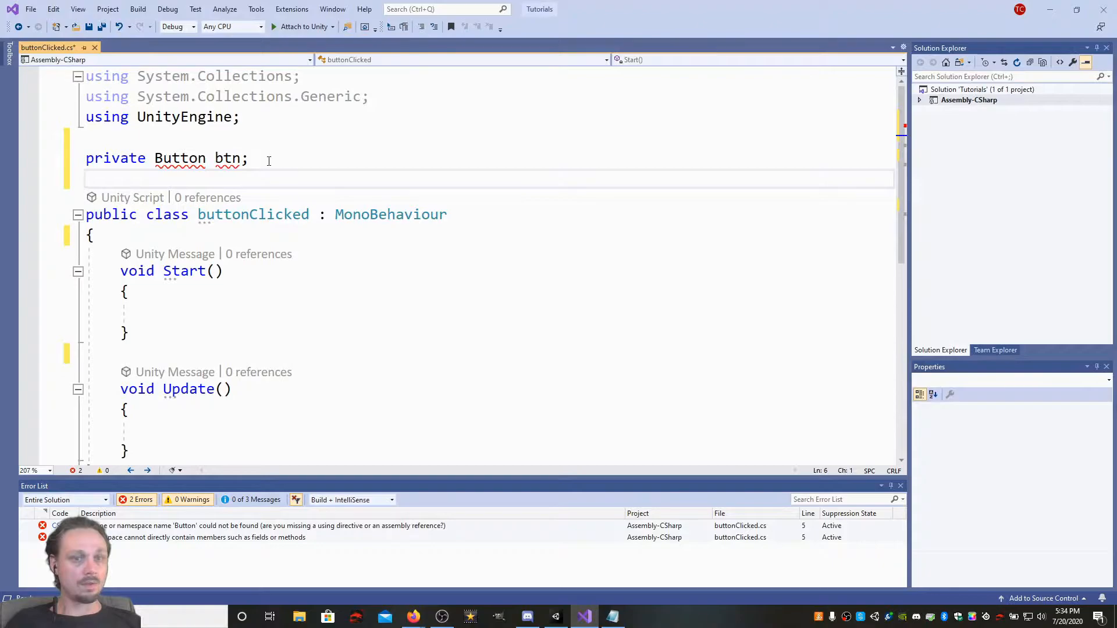
Move the btn declaration inside the buttonClicked class, above Start(), and remove the leftover blank lines.
drag(267, 159, 85, 159)
right_click(116, 158)
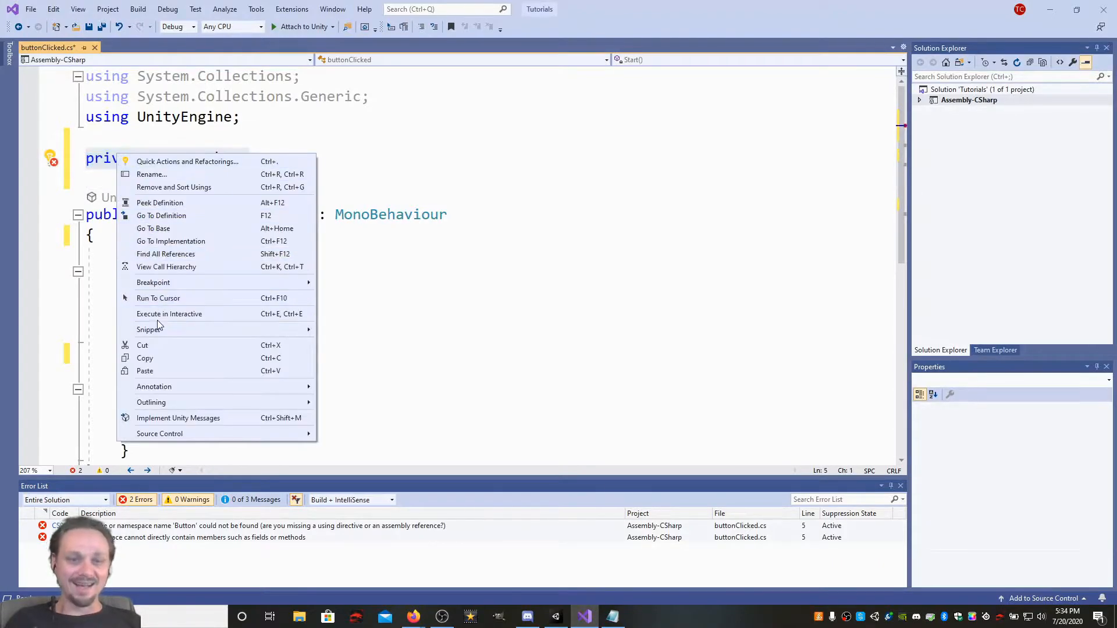
click(158, 348)
click(90, 181)
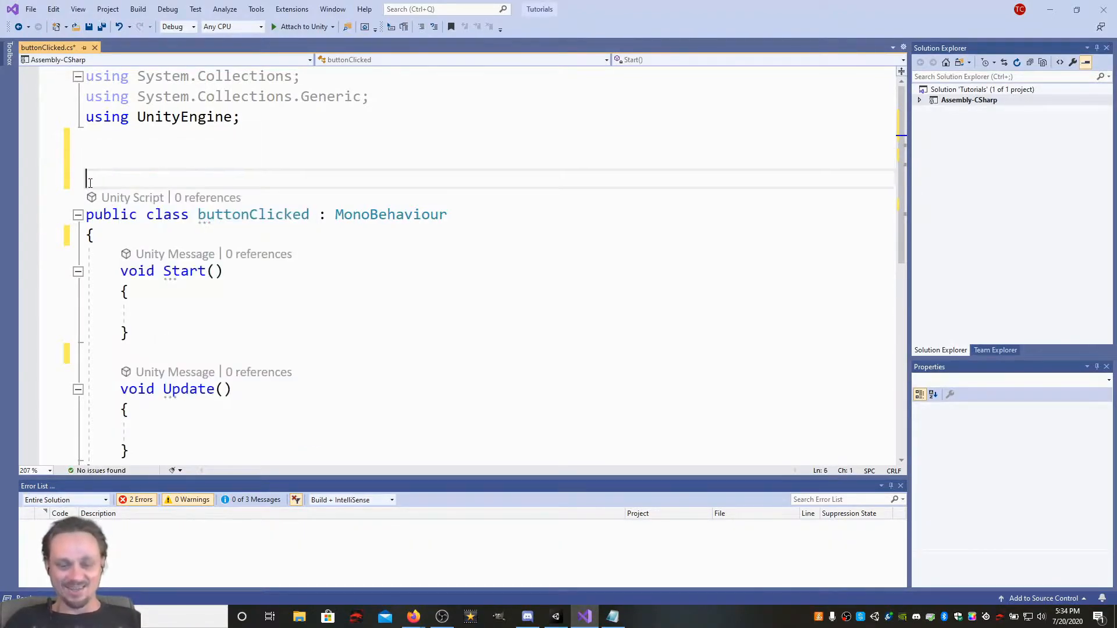
key(BackSpace)
key(BackSpace)
click(217, 193)
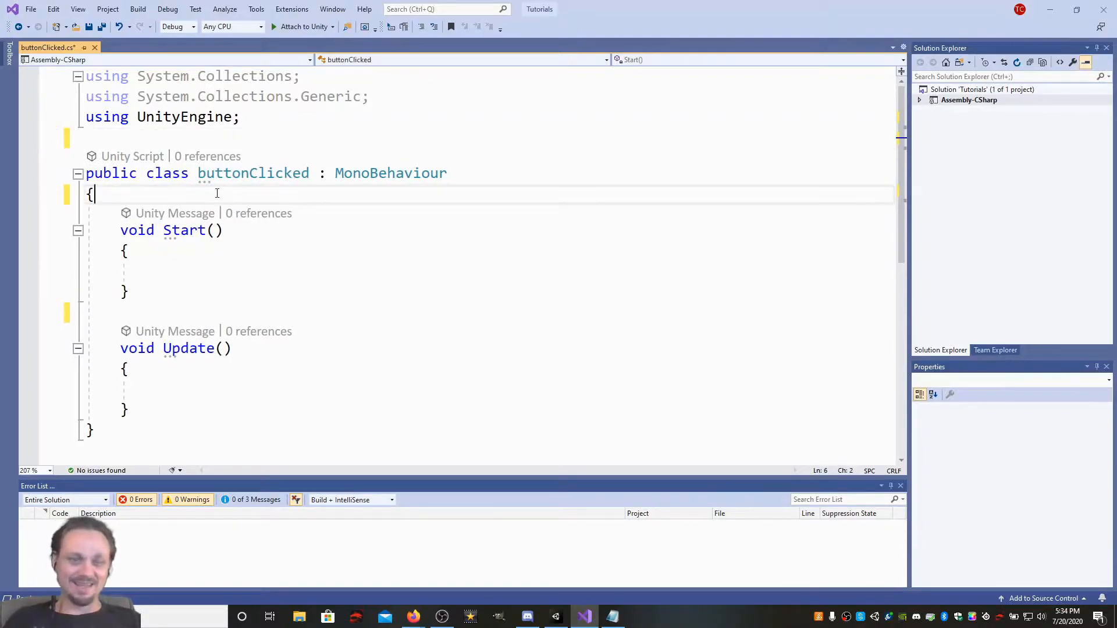
key(Return)
key(ctrl+v)
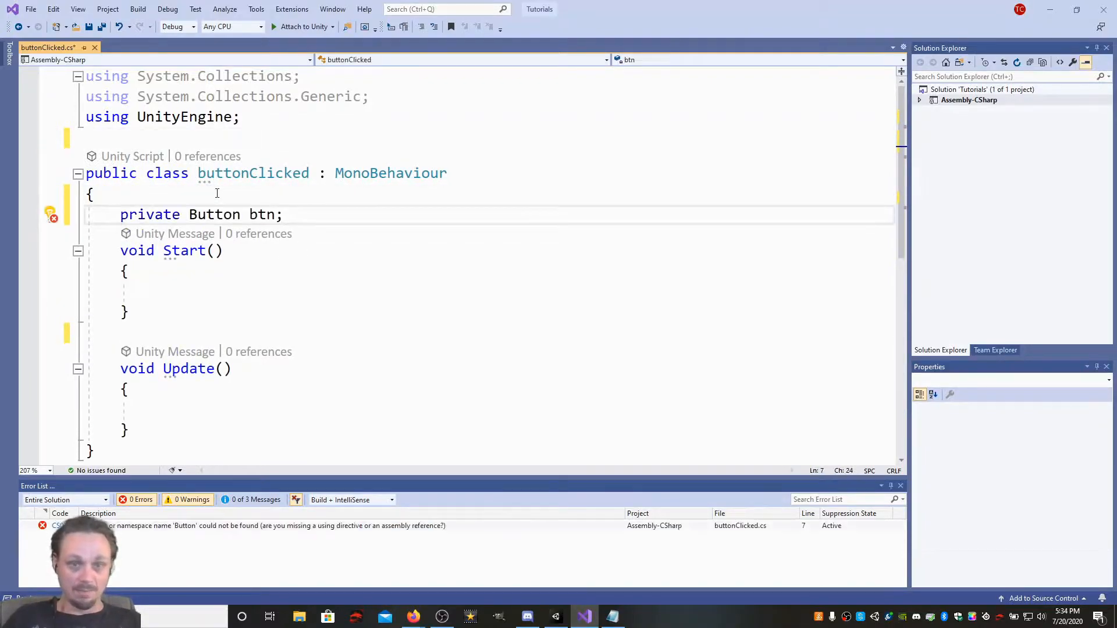
key(Return)
Add "using UnityEngine.UI;" through the suggested fix for the Button type, and leave no stray text among the using directives.
mouse_move(224, 219)
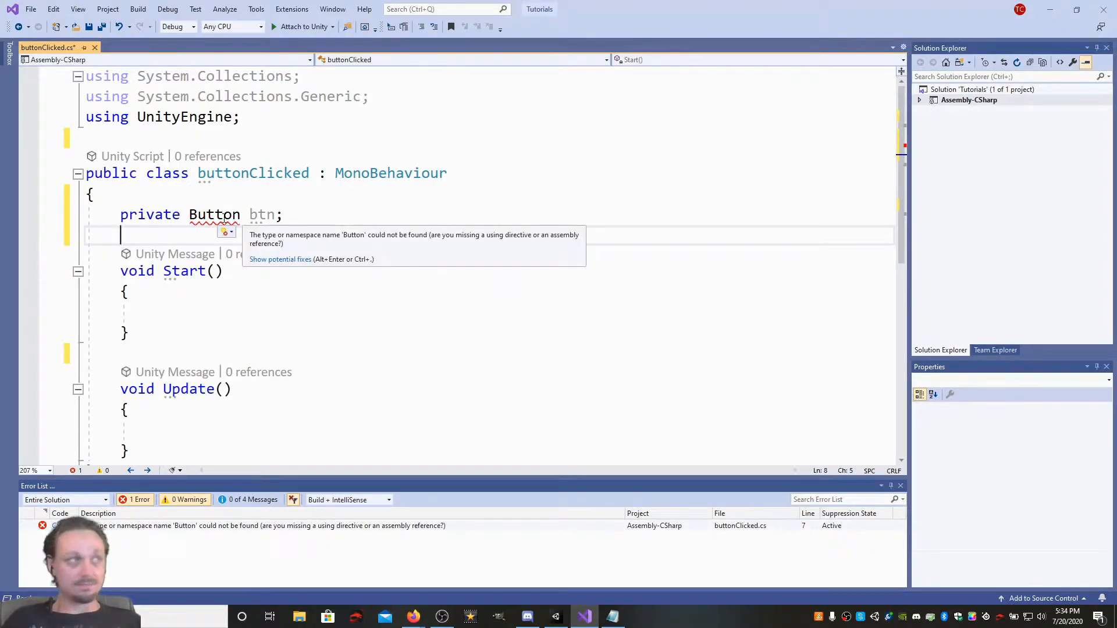
click(378, 98)
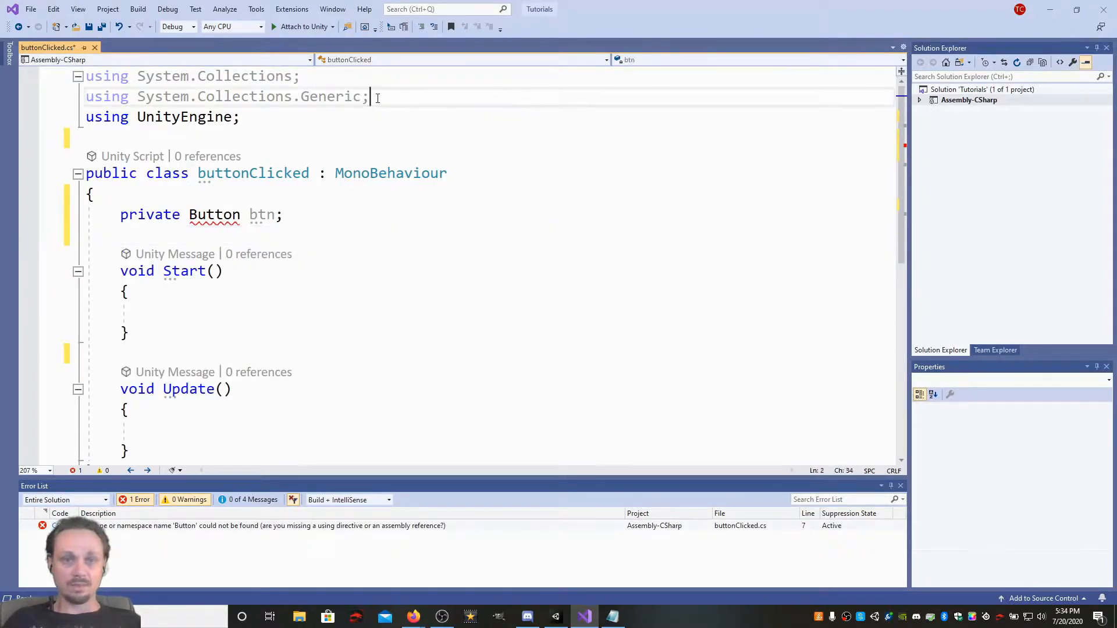
key(Return)
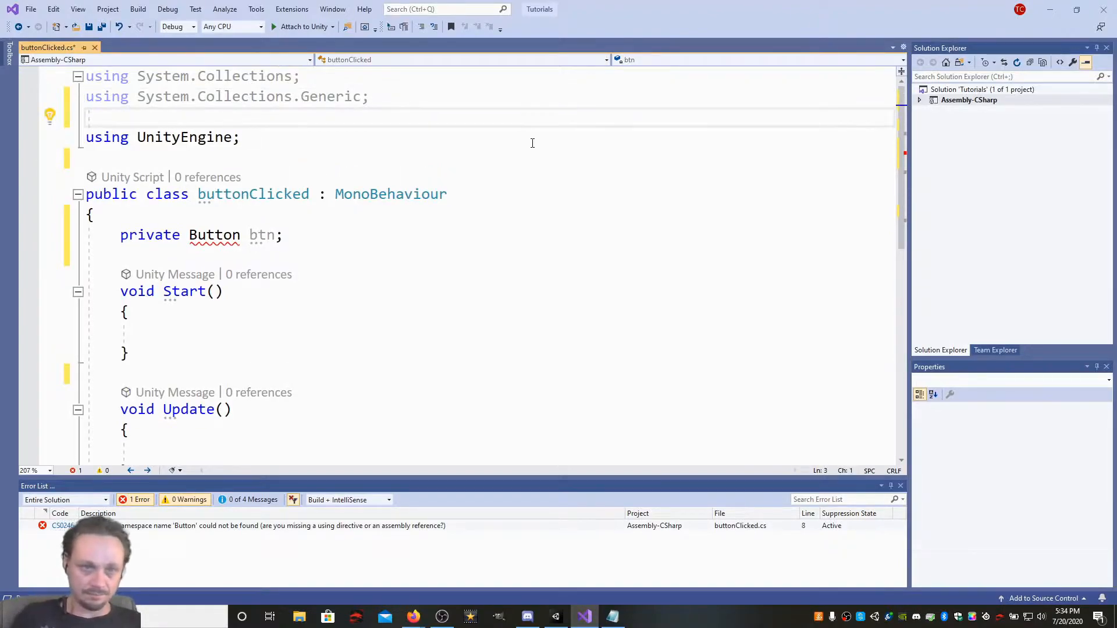
text(U)
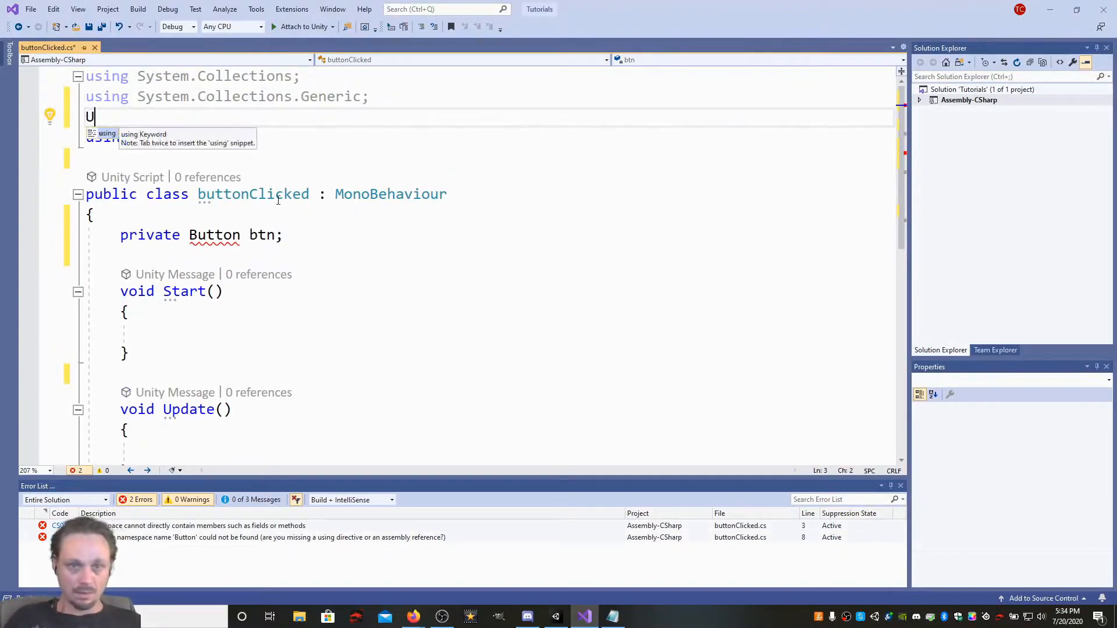
mouse_move(232, 242)
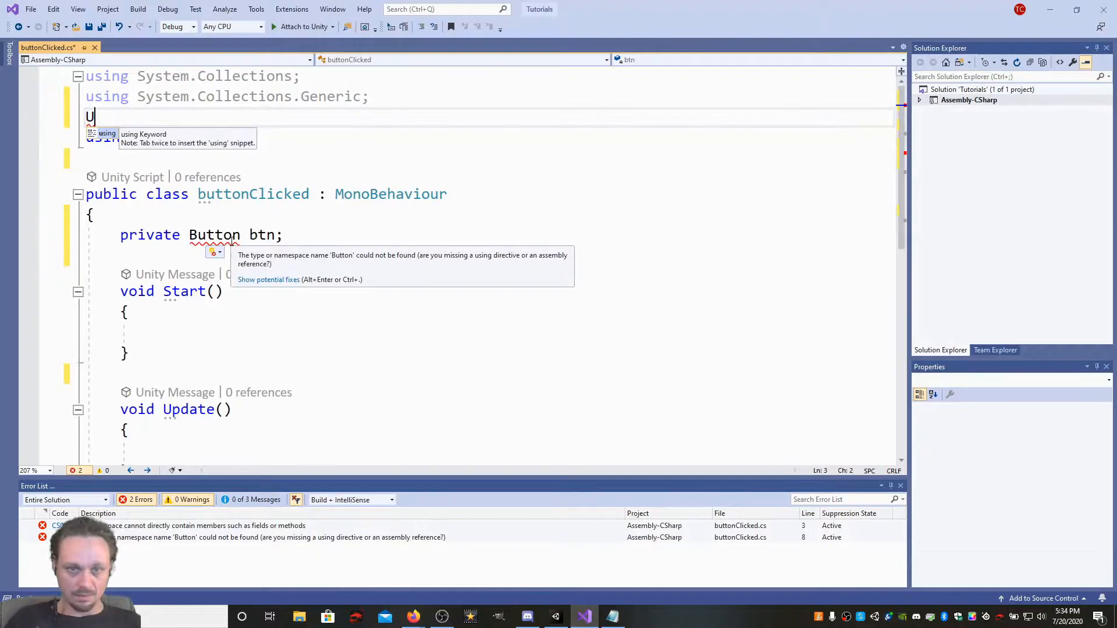
key(Escape)
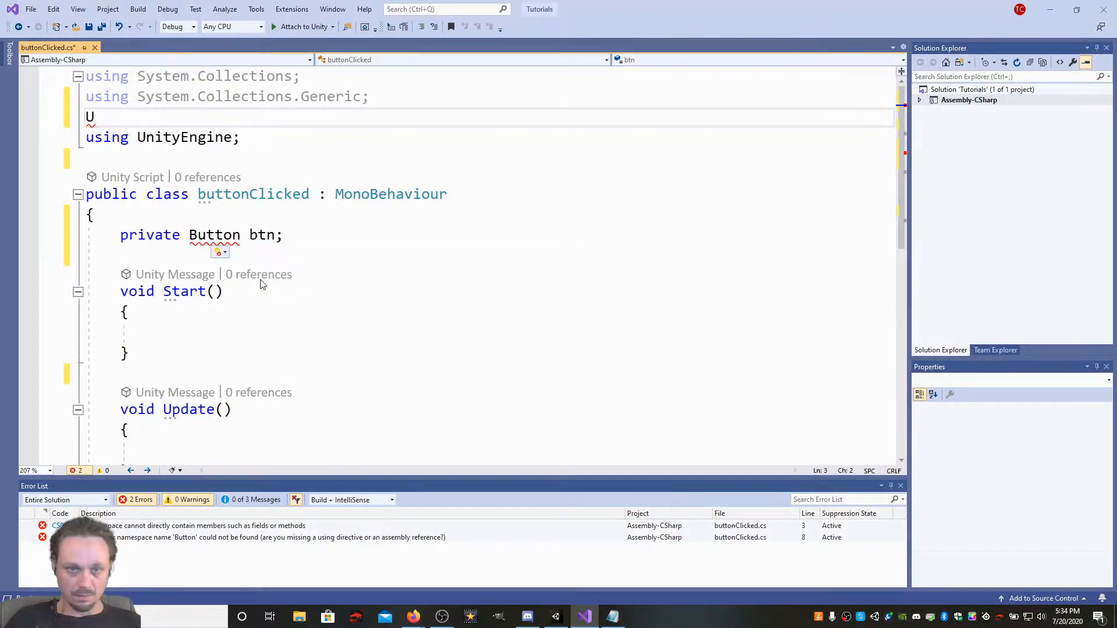
click(222, 251)
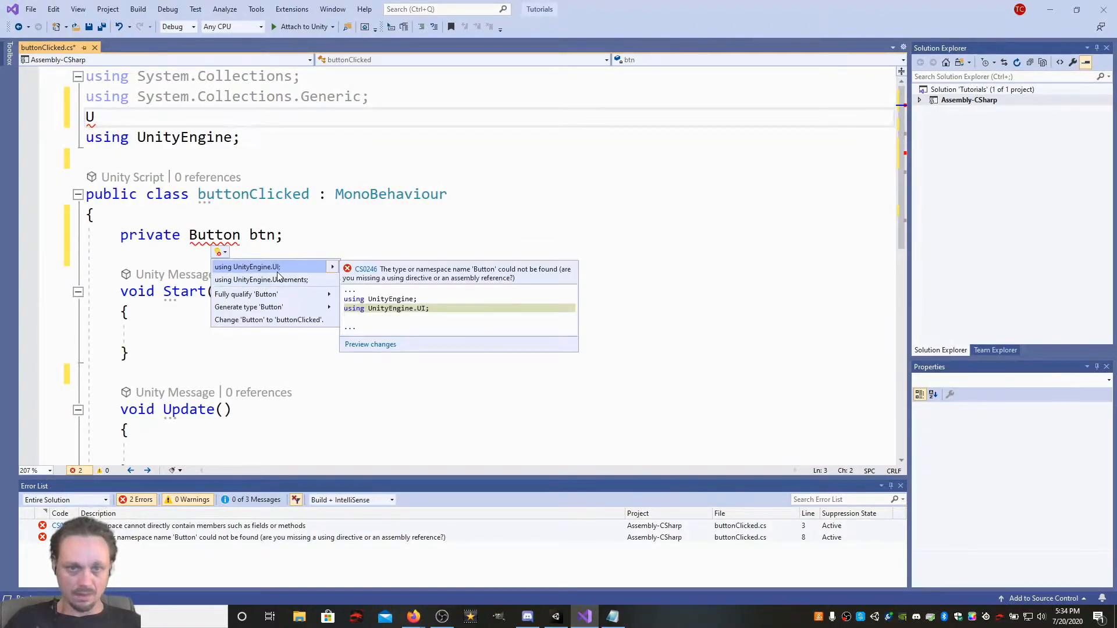
click(278, 272)
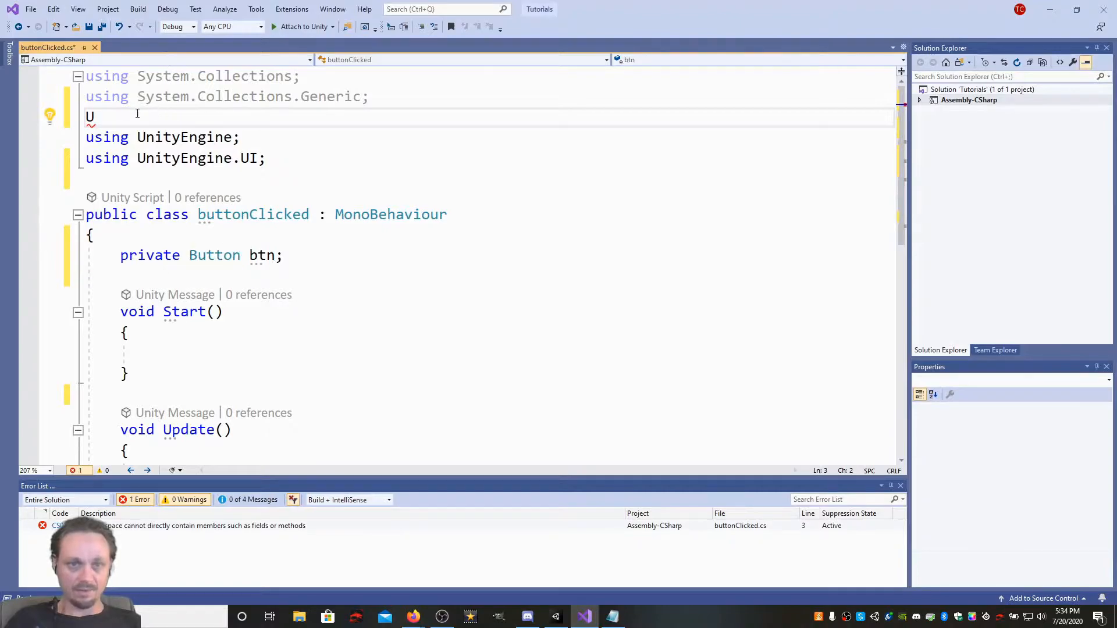
key(BackSpace)
key(BackSpace)
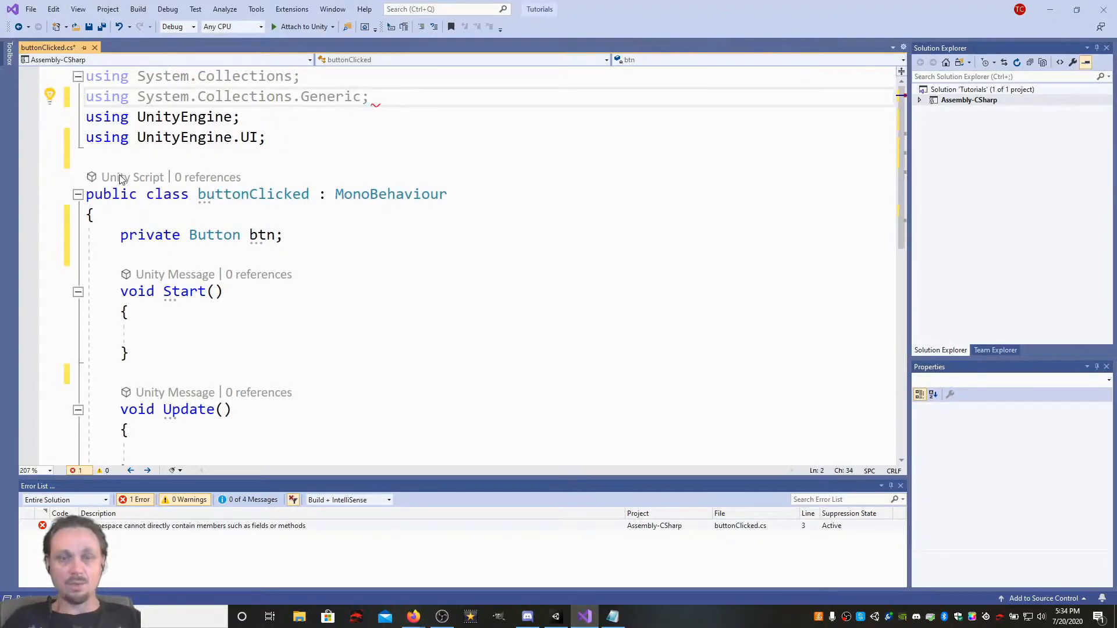
click(306, 238)
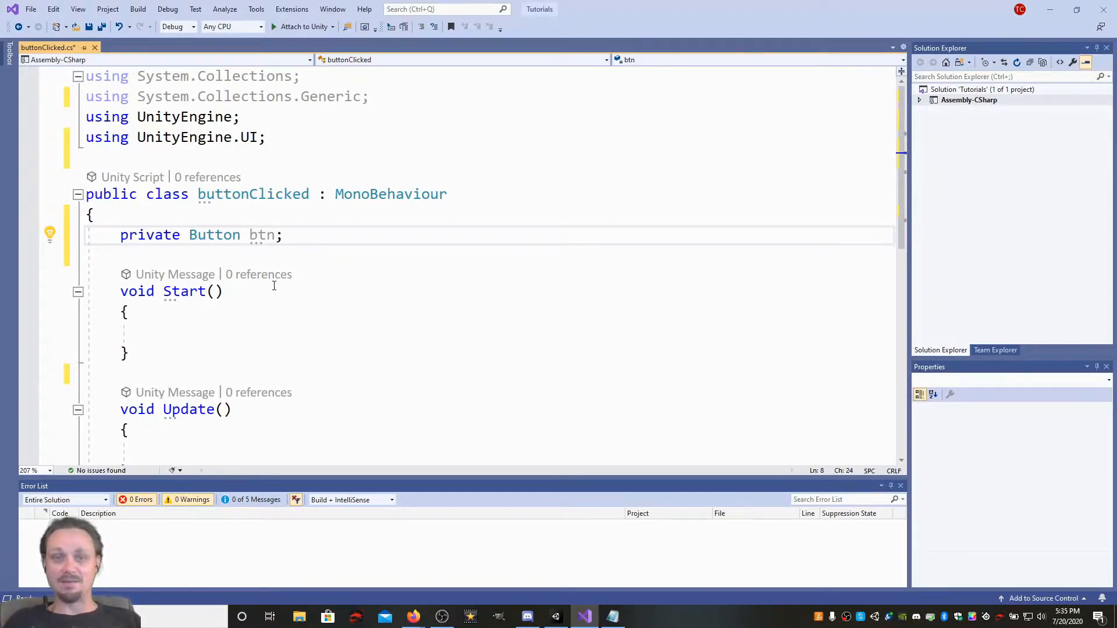
In Start(), add "btn = this.GetComponent<Button>();" and "btn.onClick.AddListener(TaskOnClick);".
click(181, 322)
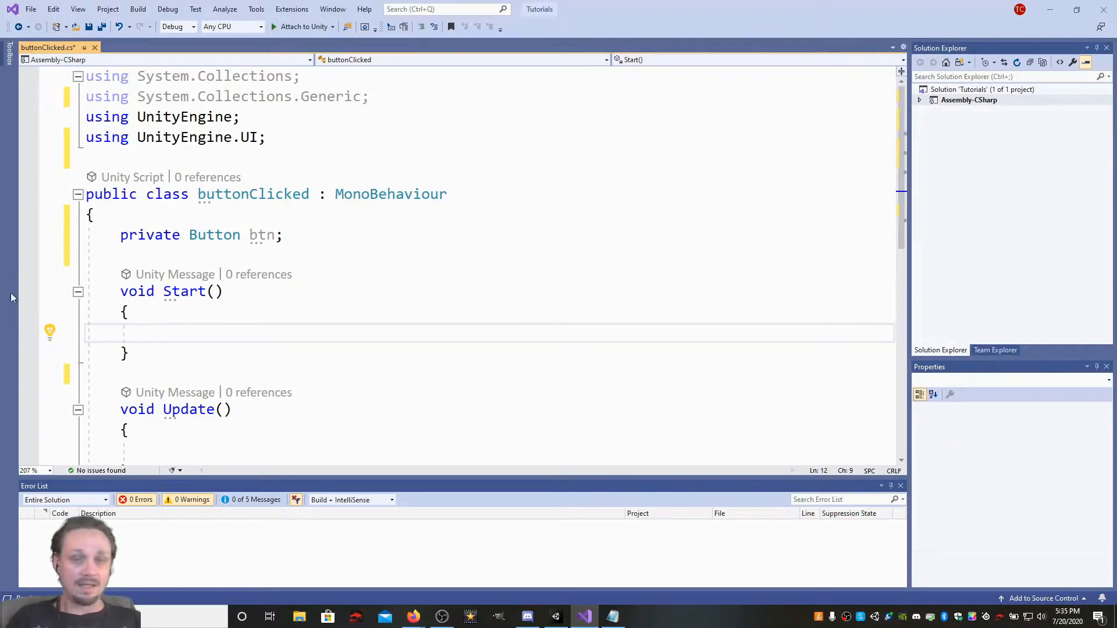
key(alt+Tab)
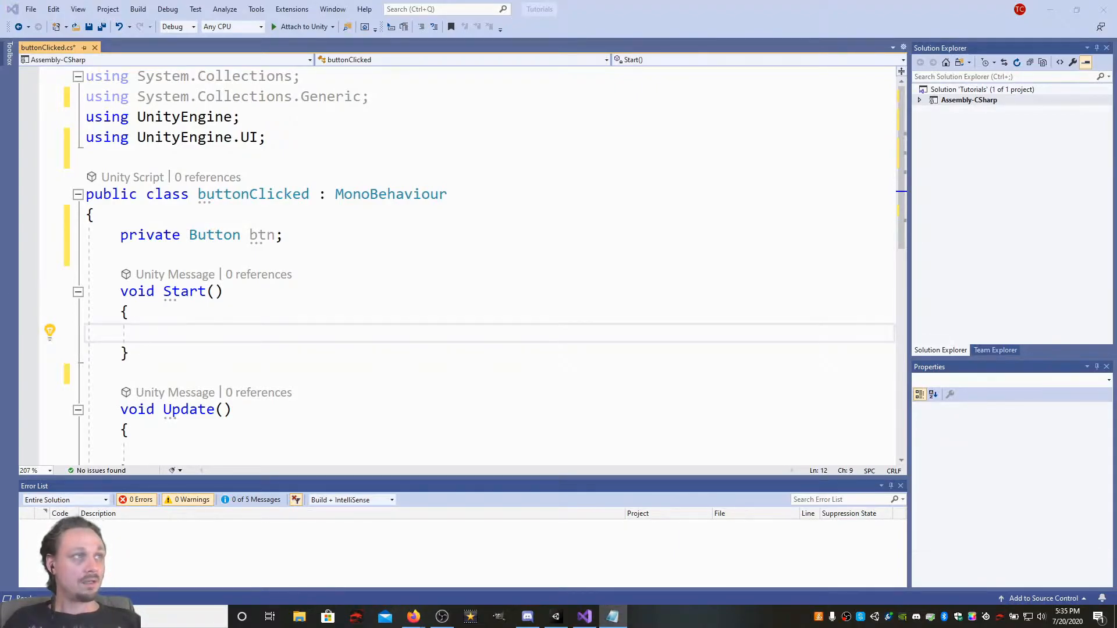
click(156, 331)
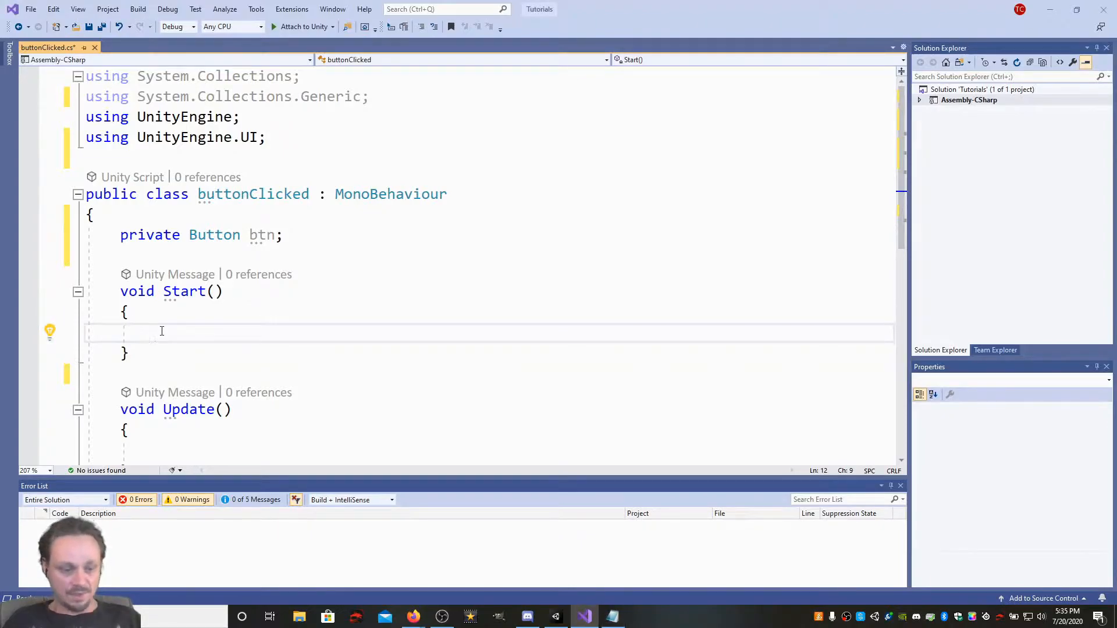
text(btn = this.GetComponent<Button>(); btn.onClick.AddListener(TaskOnClick);)
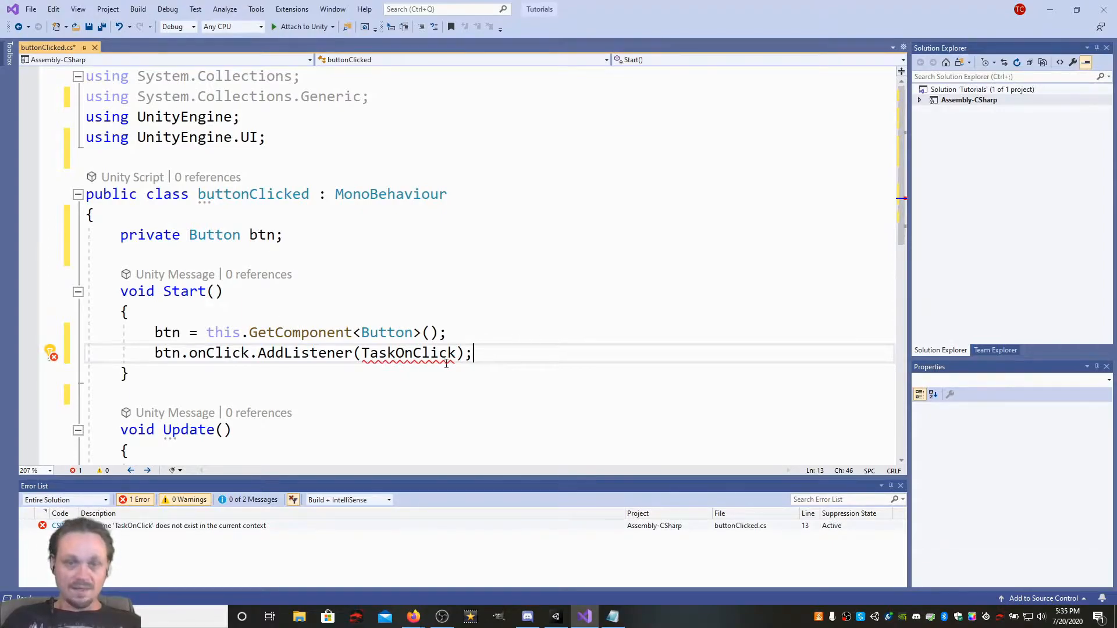
Between Start() and Update(), add a "void TaskOnClick()" method containing "Debug.Log("You have clicked the button!");".
mouse_move(419, 362)
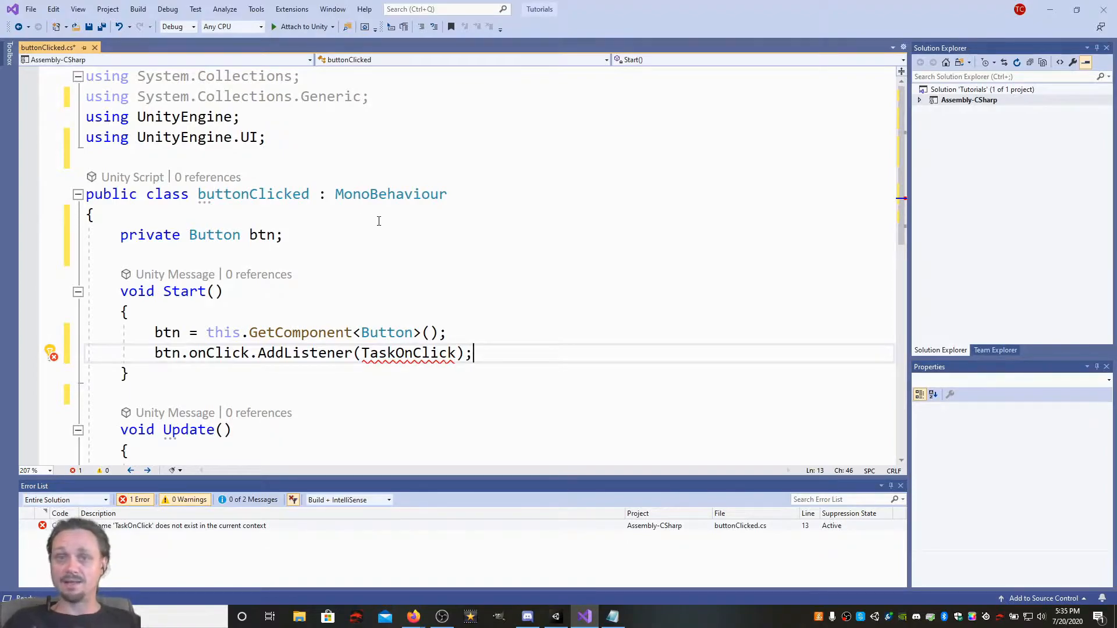
scroll(430, 238, down, 1)
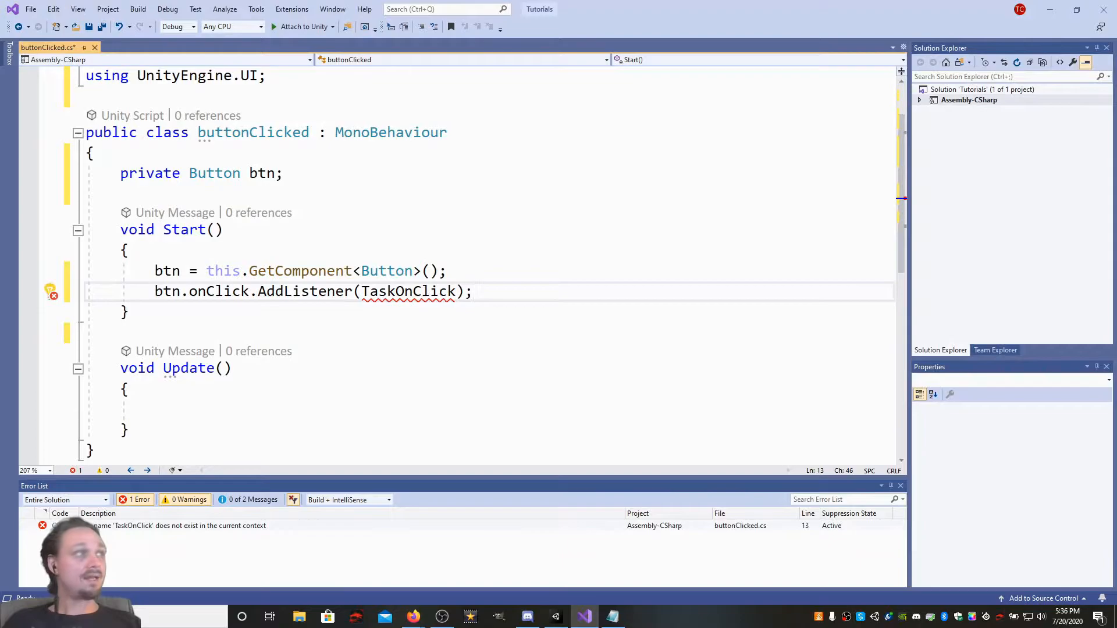
key(alt+Tab)
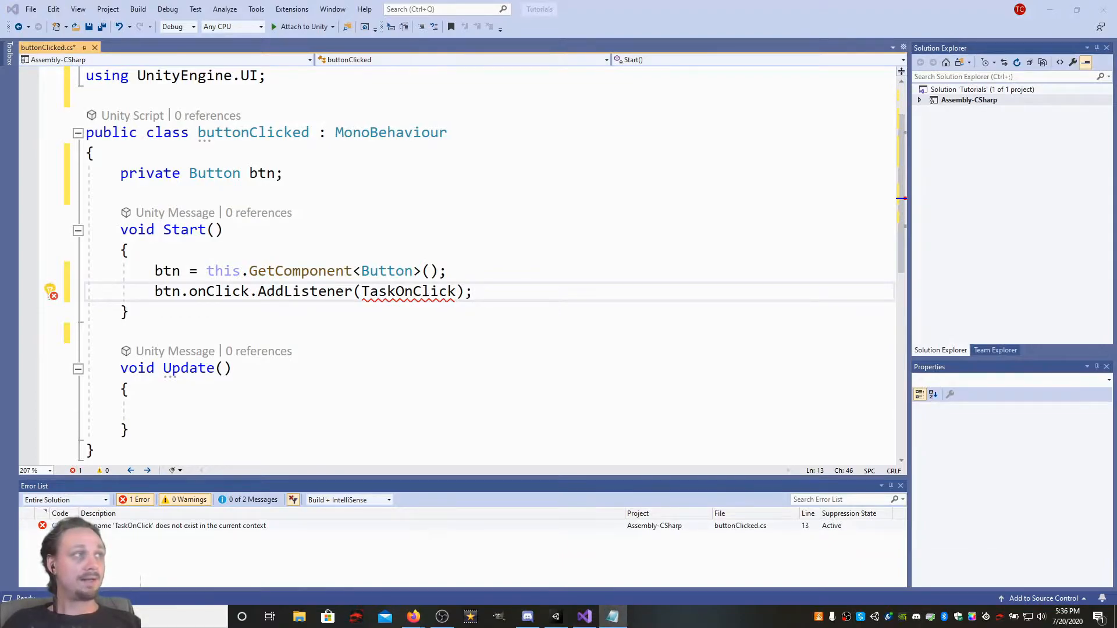
click(131, 330)
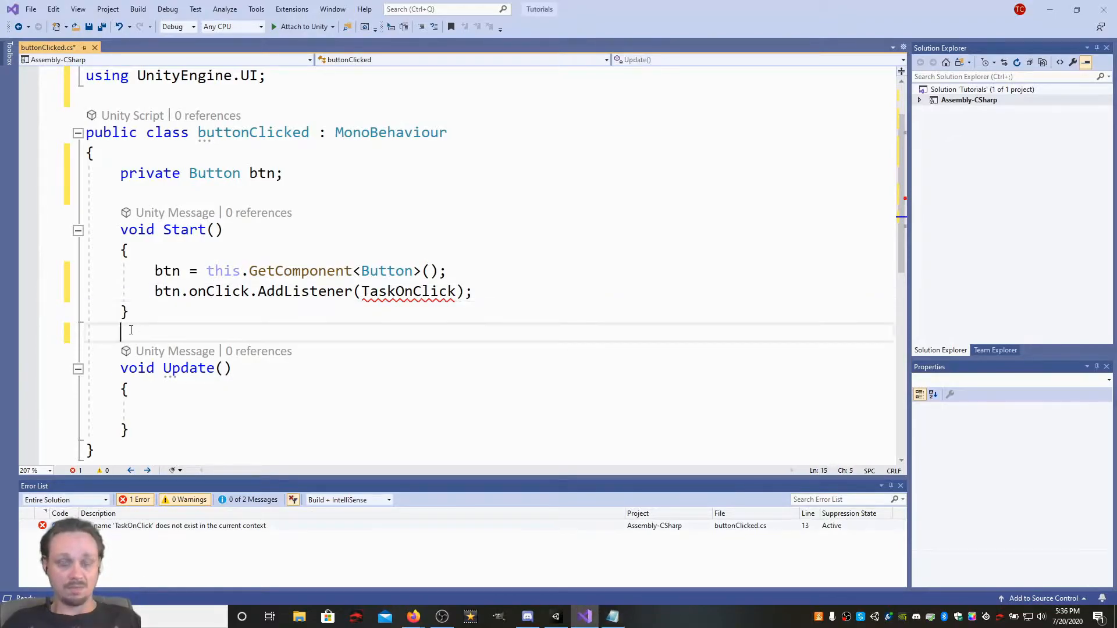
text(void TaskOnClick() {     Debug.Log("You have clicked the button!"); })
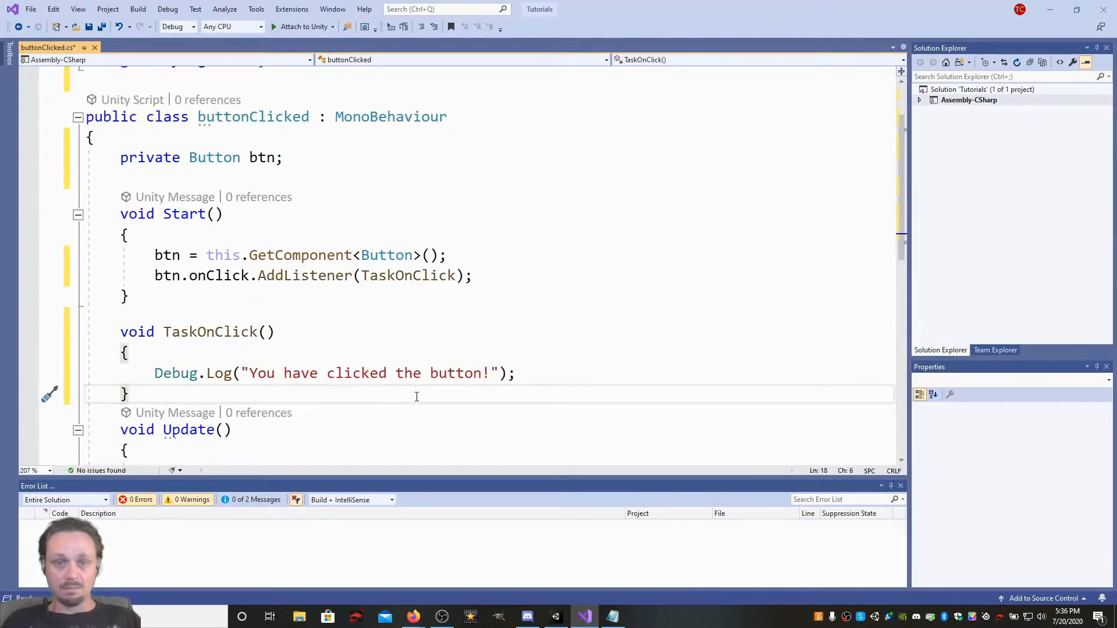
Delete the empty Update() method along with its leftover blank line, and save the buttonClicked script.
scroll(416, 394, down, 3)
drag(131, 367, 31, 312)
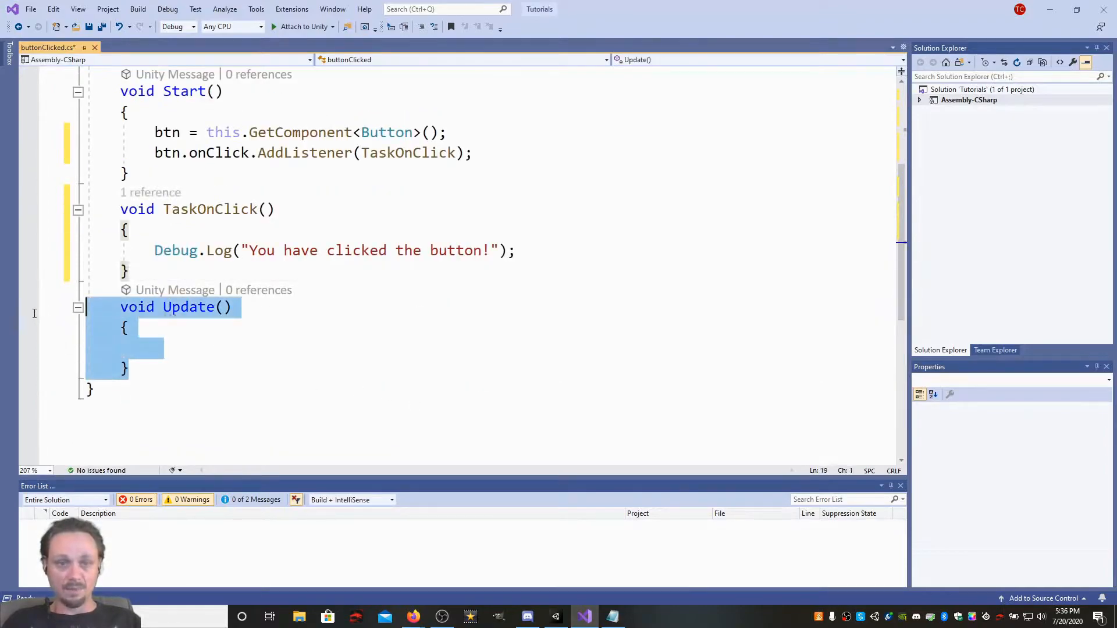
key(Delete)
key(BackSpace)
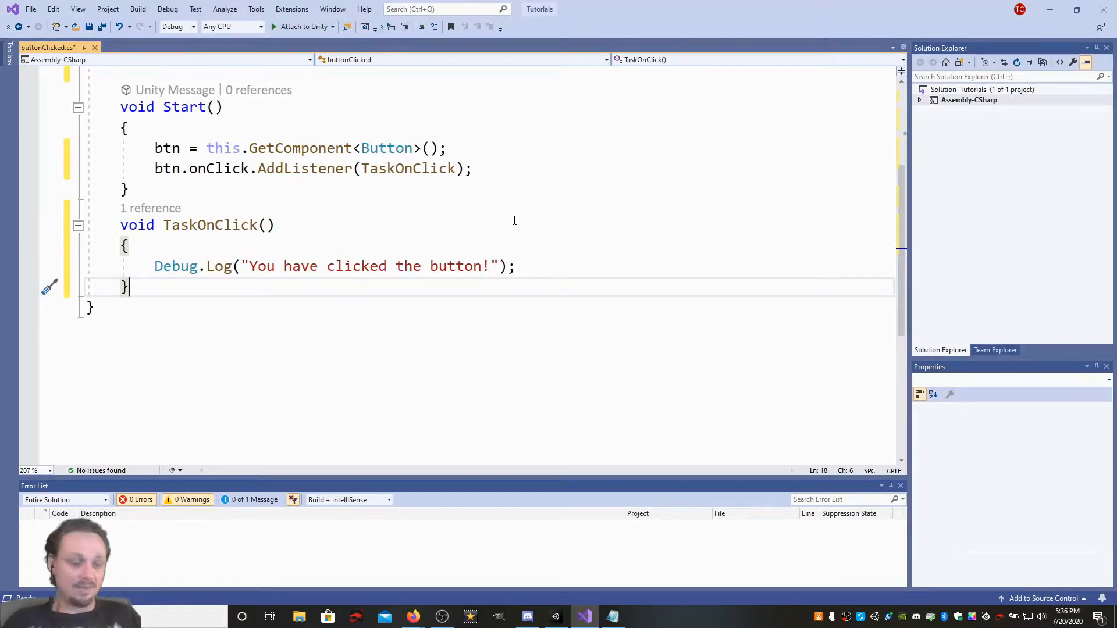
key(ctrl+s)
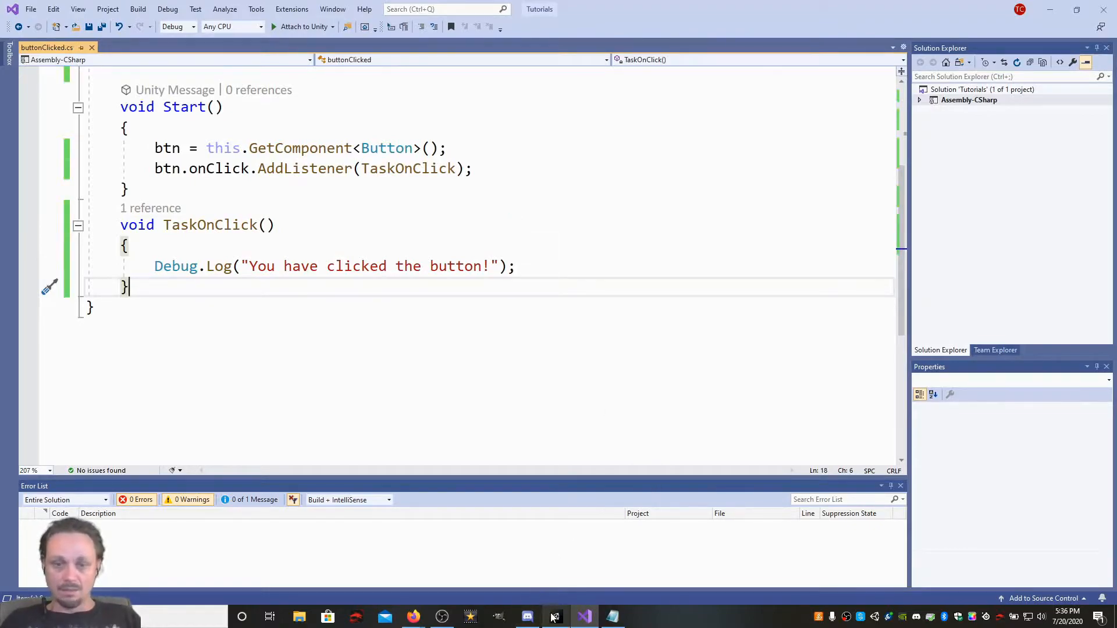
Switch to Unity, play the Start scene, trigger the Start button, check its message in the Console, and stop play mode.
ctrl+scroll(535, 349, up, 3)
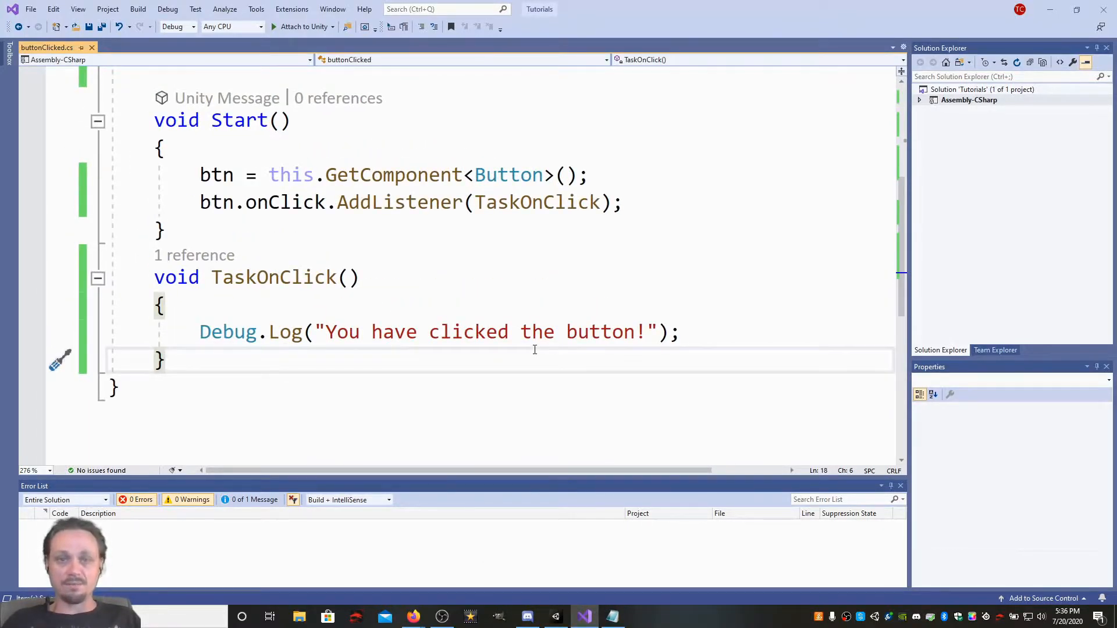
scroll(566, 248, up, 2)
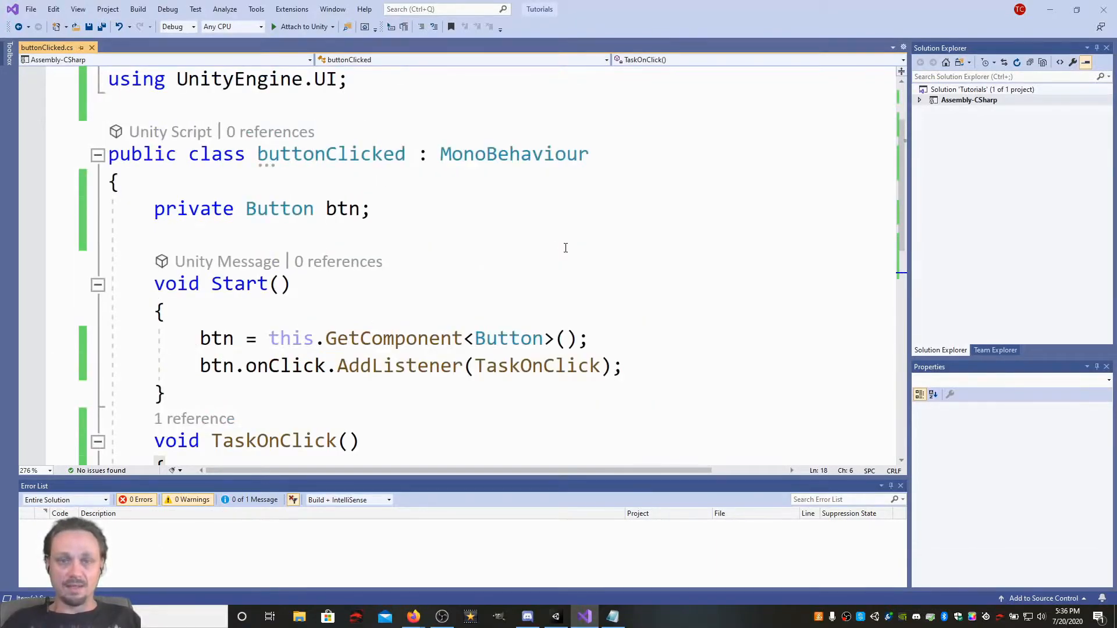
scroll(565, 248, down, 1)
scroll(566, 247, down, 1)
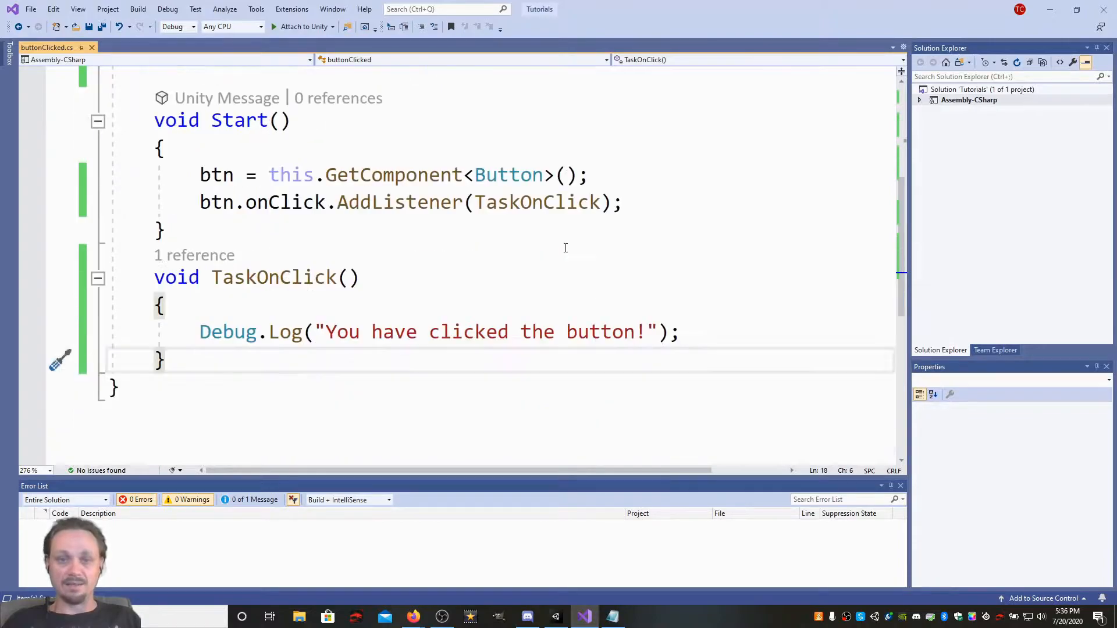
click(557, 619)
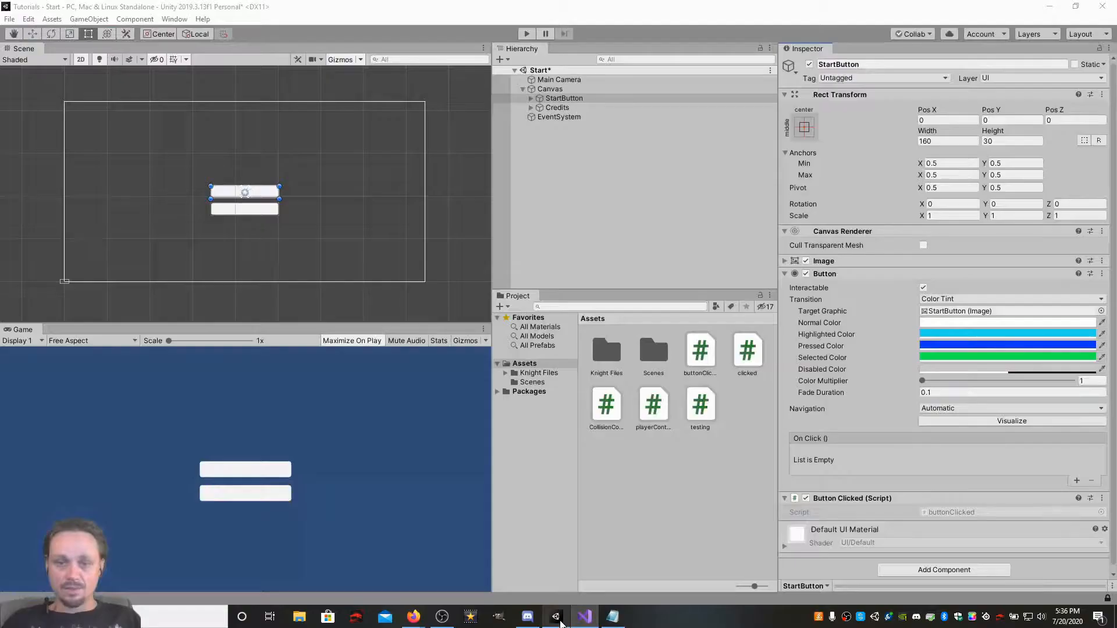
click(529, 33)
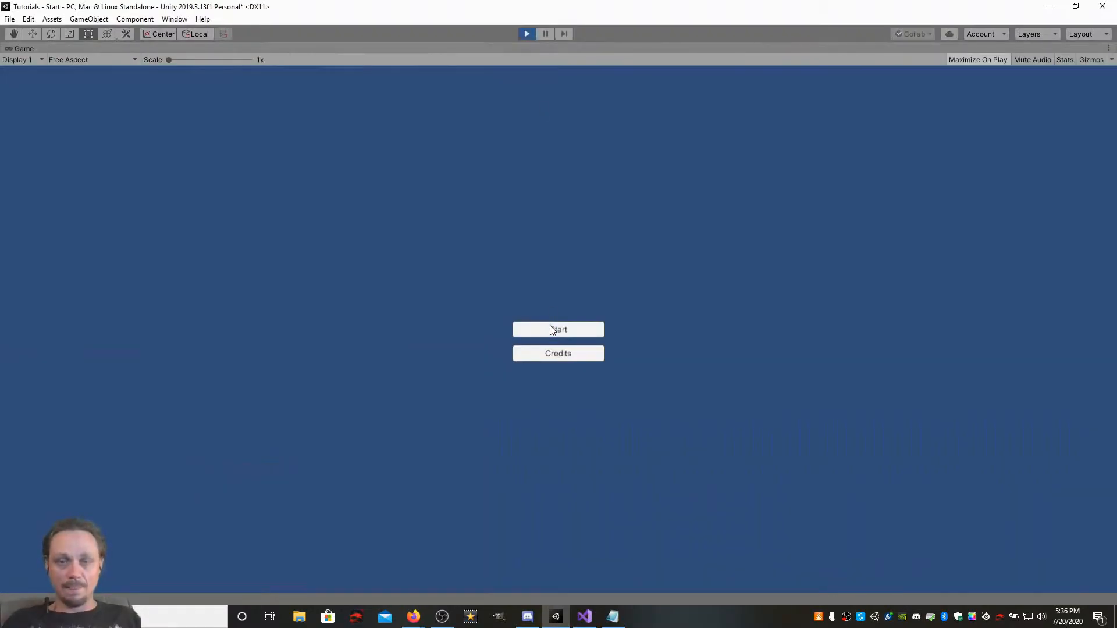
click(550, 327)
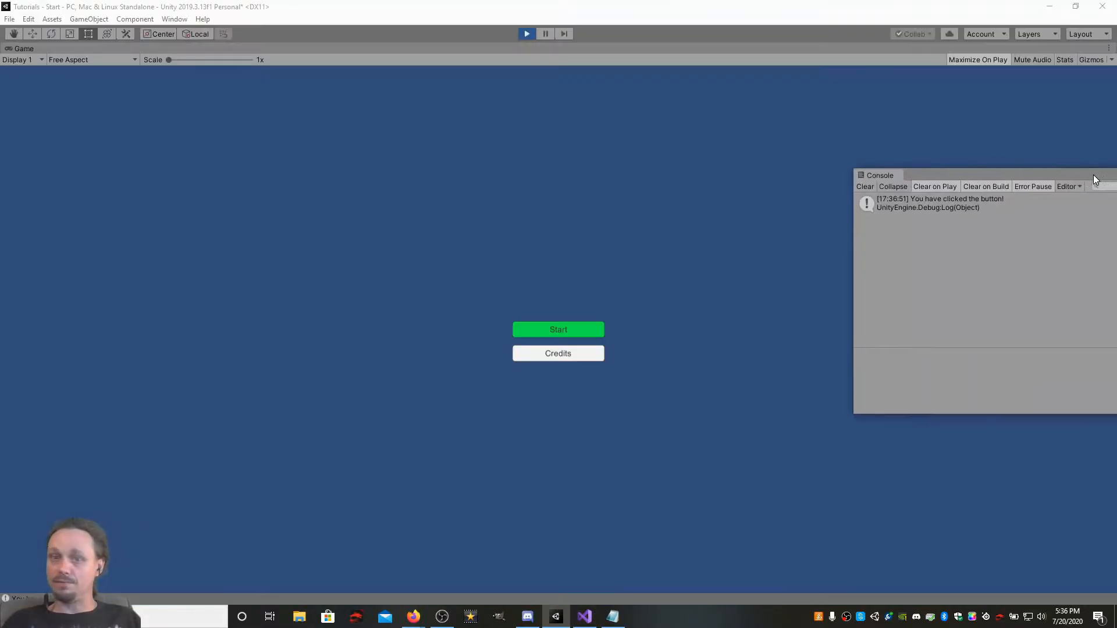
drag(1095, 179, 510, 211)
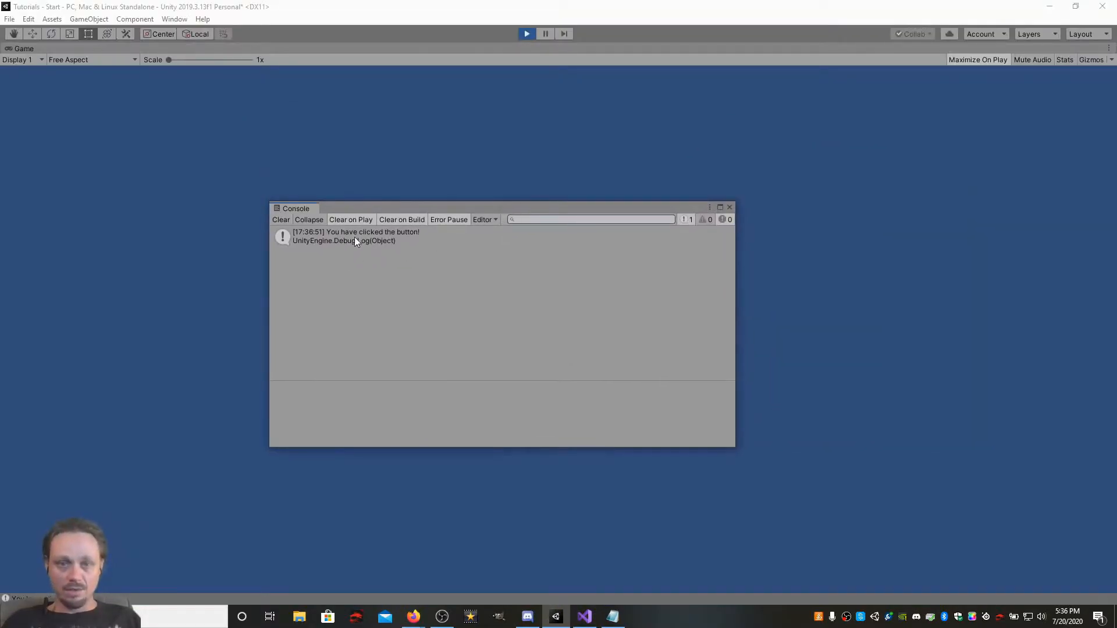
click(729, 207)
click(526, 33)
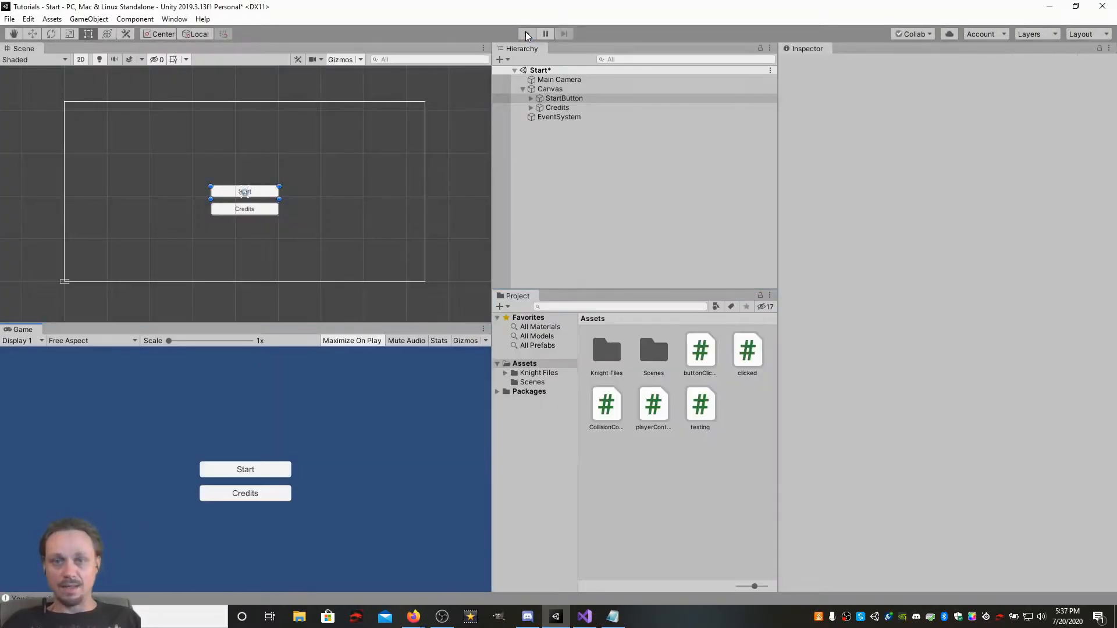
Back in Visual Studio, comment out the Debug.Log line in TaskOnClick() with "//".
click(585, 617)
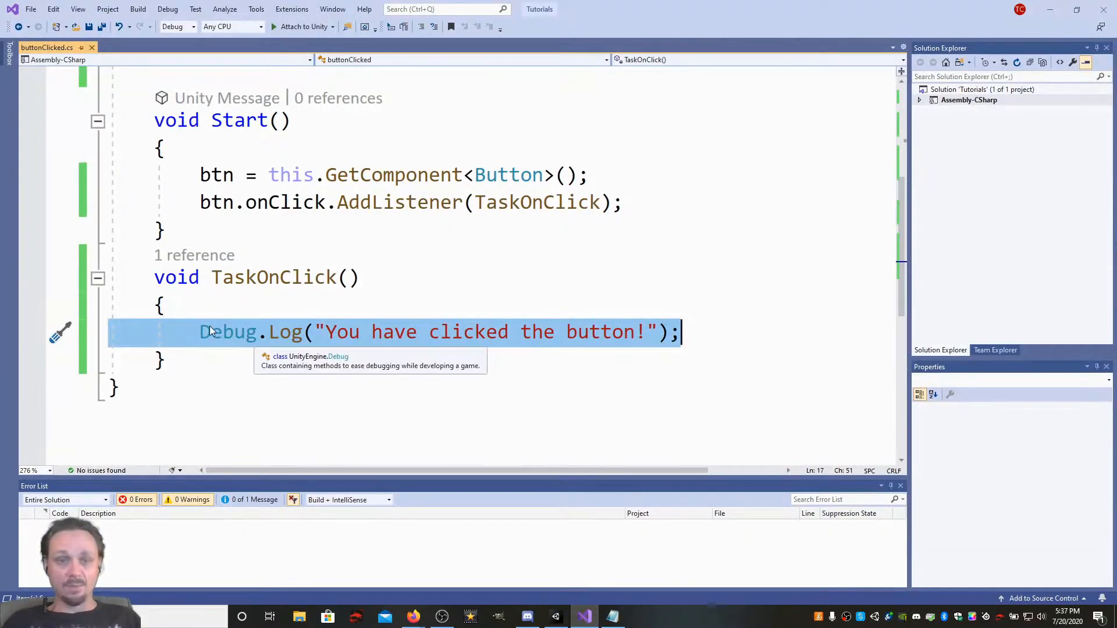
click(204, 330)
text(//)
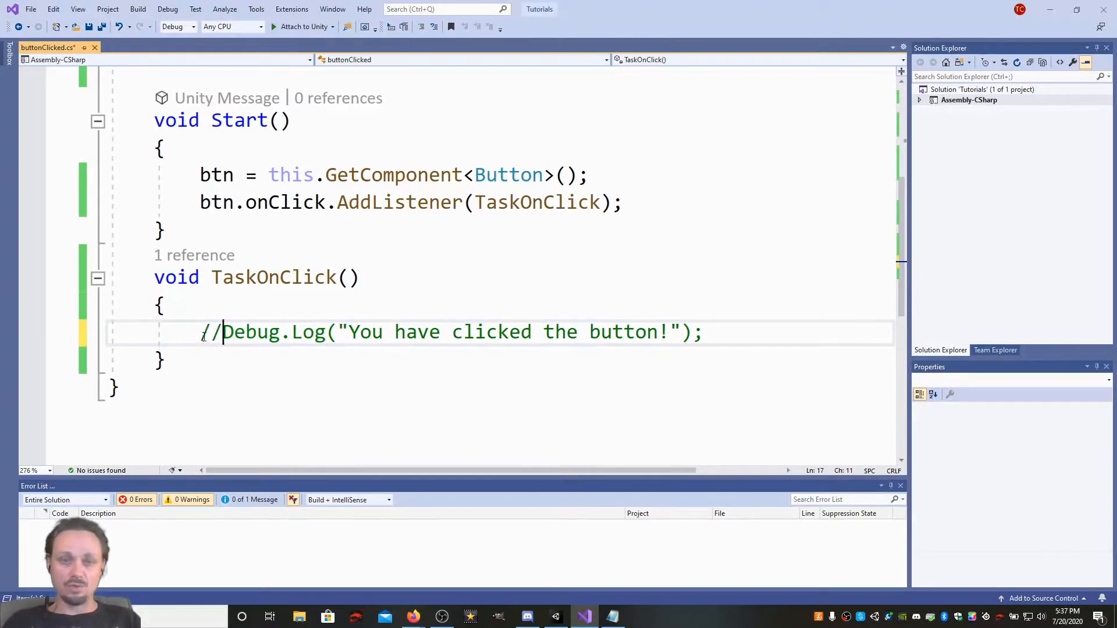
On a new line below the commented Debug.Log, insert SceneManager from the UnityEngine.SceneManagement code completion suggestion.
click(707, 337)
key(Return)
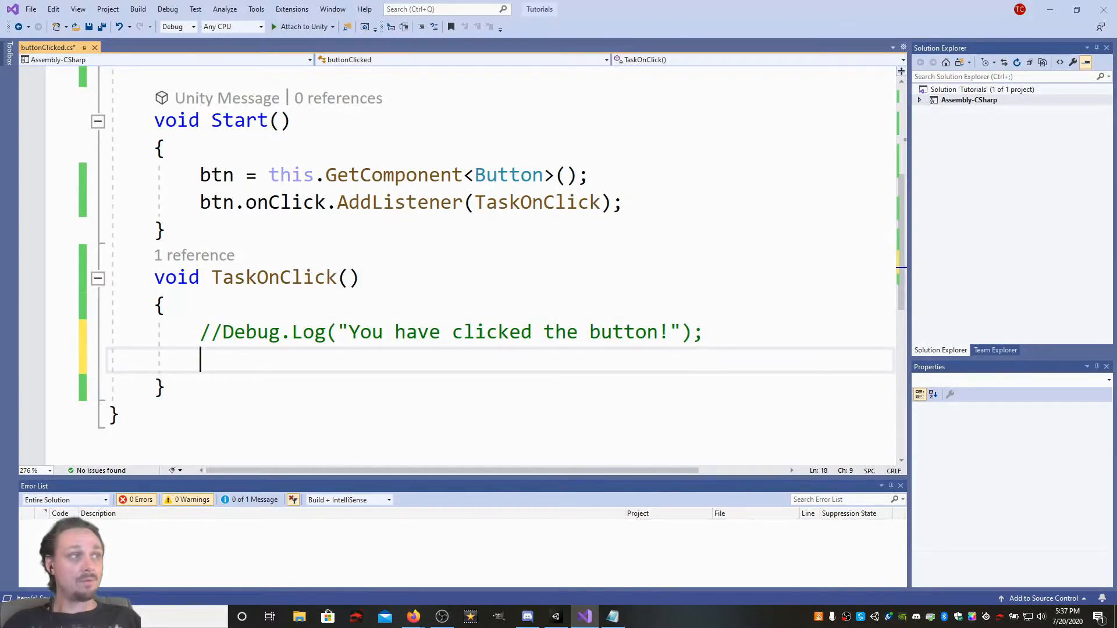
key(alt+Tab)
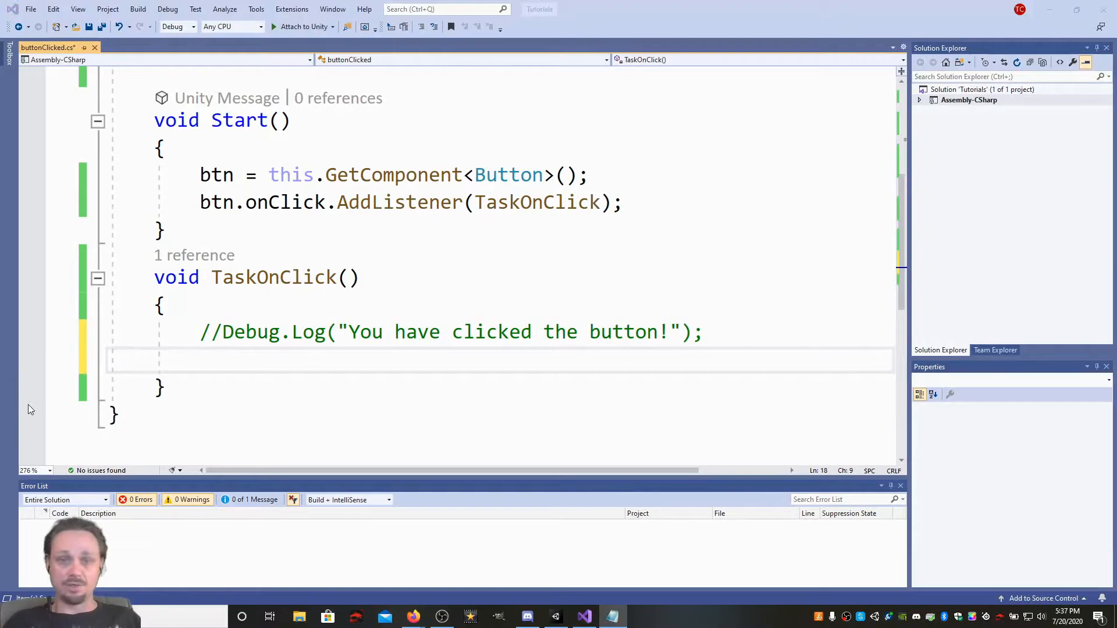
key(alt+Tab)
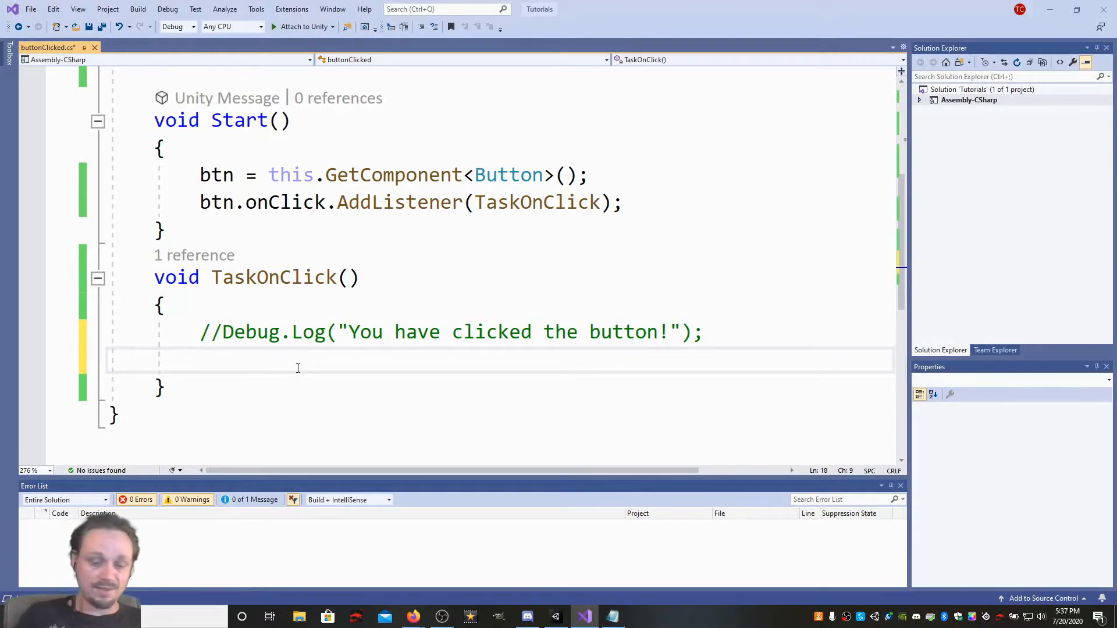
text(Scene)
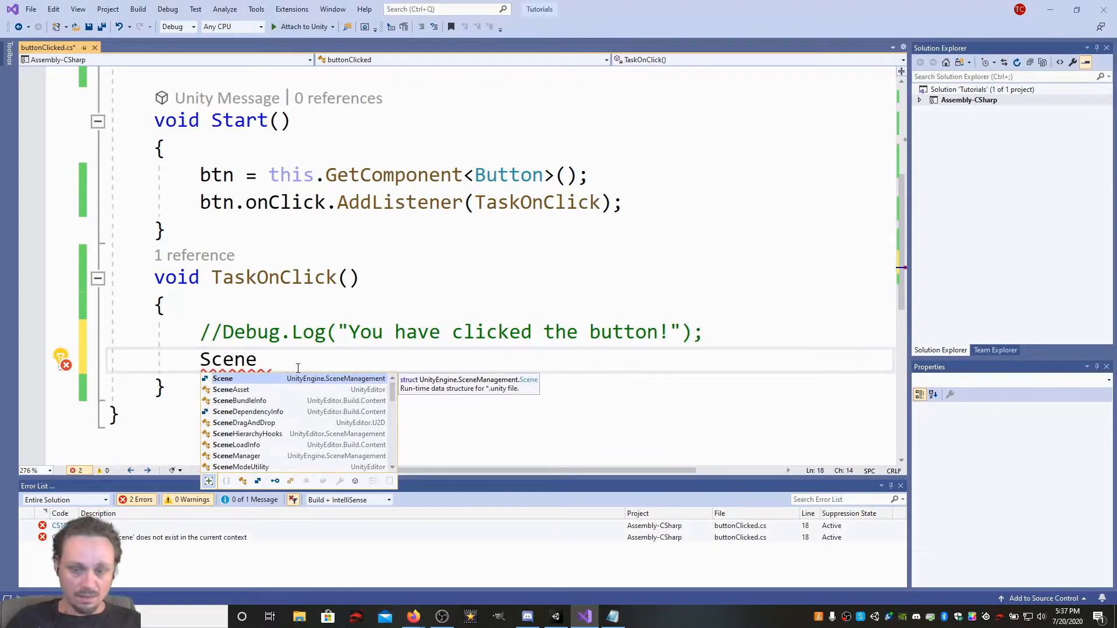
key(Down)
key(Down)
key(Down)
key(Down)
key(Down)
key(Down)
key(Down)
key(Tab)
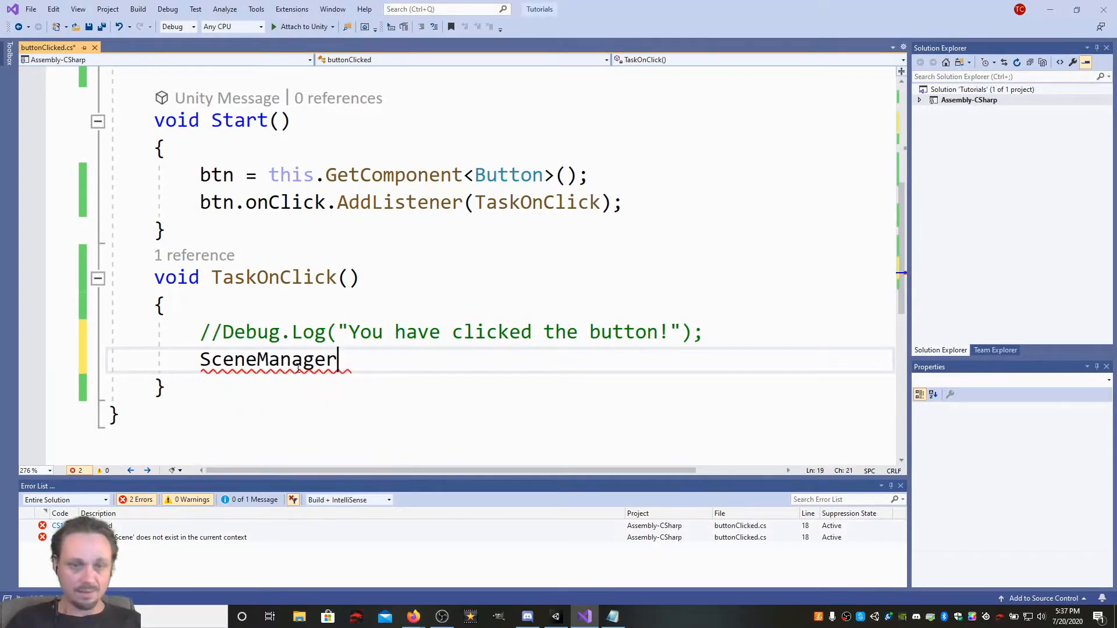
Complete the line as "SceneManager.LoadScene("Start");" and save the script.
text(.Load)
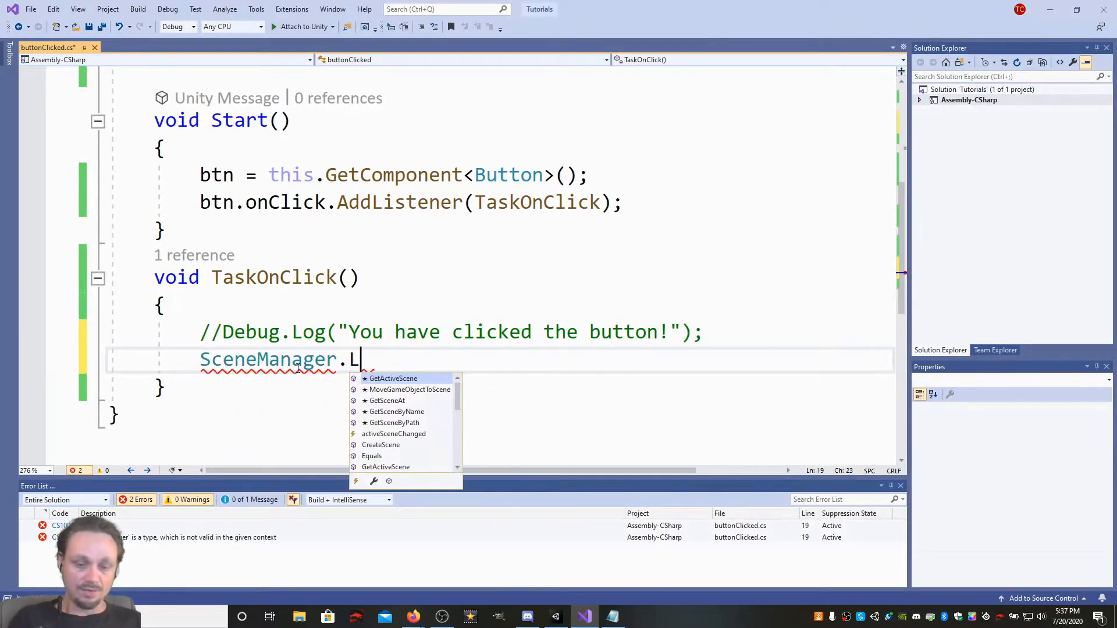
key(Tab)
text(("")
key(Right)
text(;)
key(Left)
key(Left)
key(Left)
text(Start)
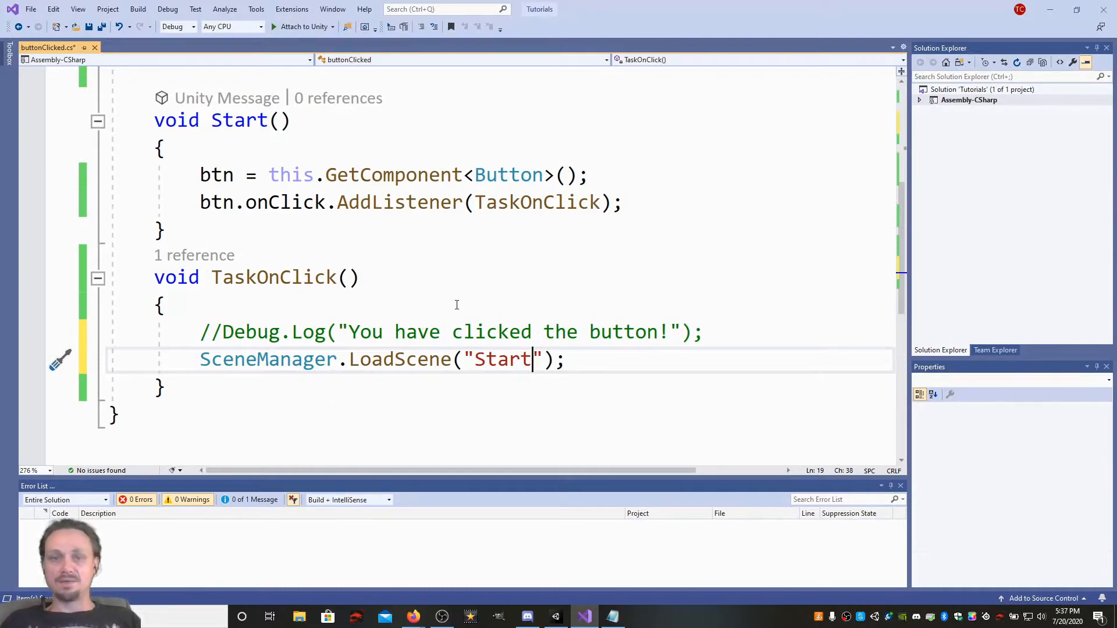
key(ctrl+s)
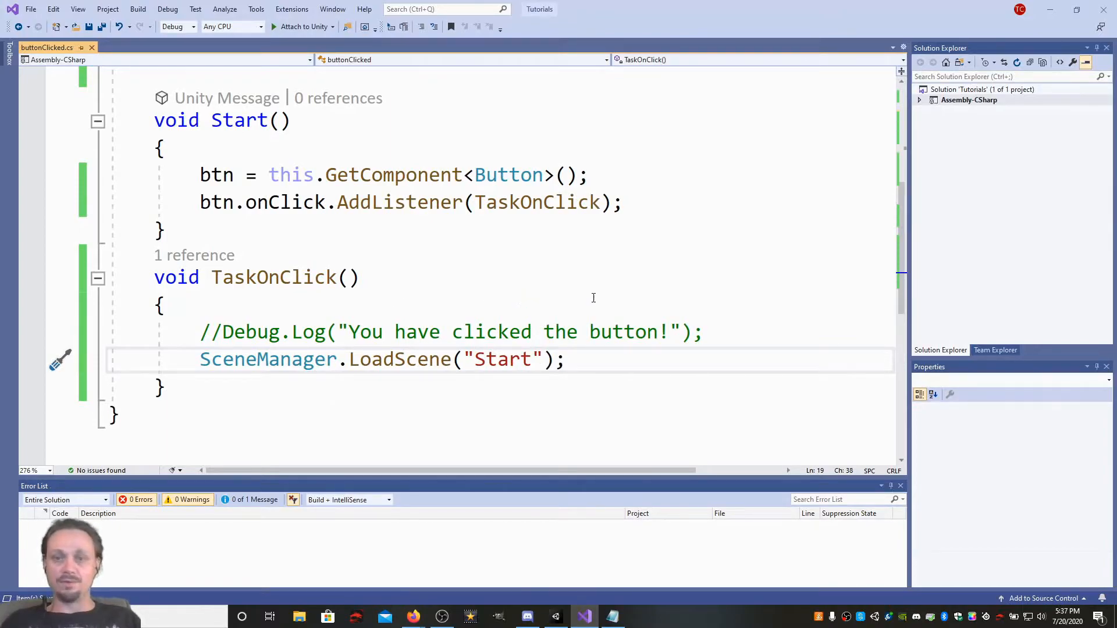
Return to Unity, play the Start scene and trigger its Start button several times to test the scene loading.
click(1050, 9)
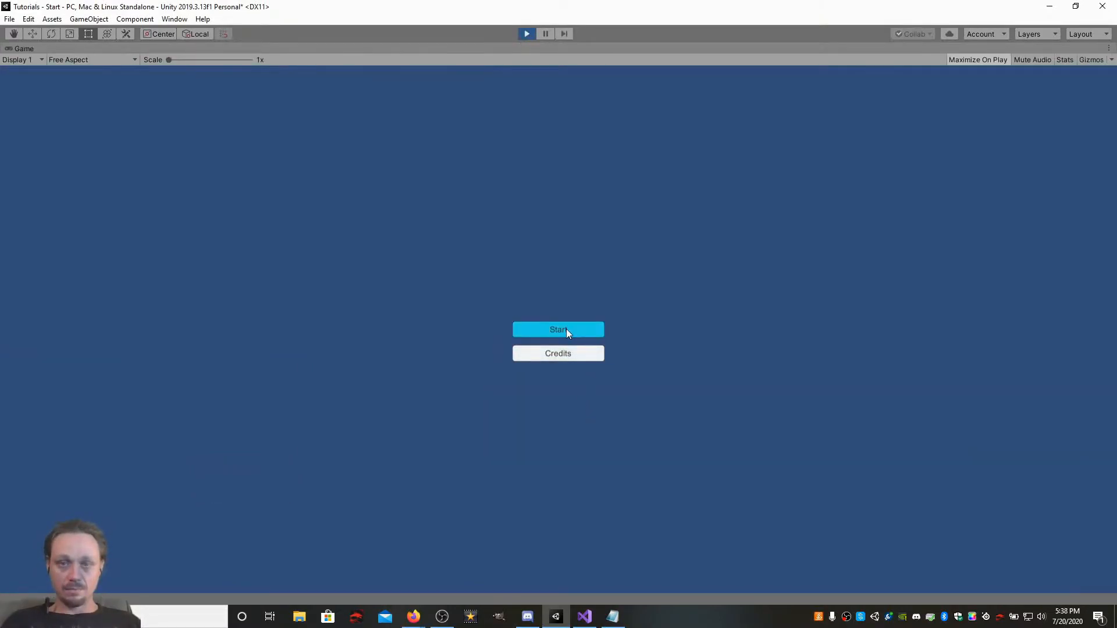
click(566, 329)
click(567, 330)
click(567, 329)
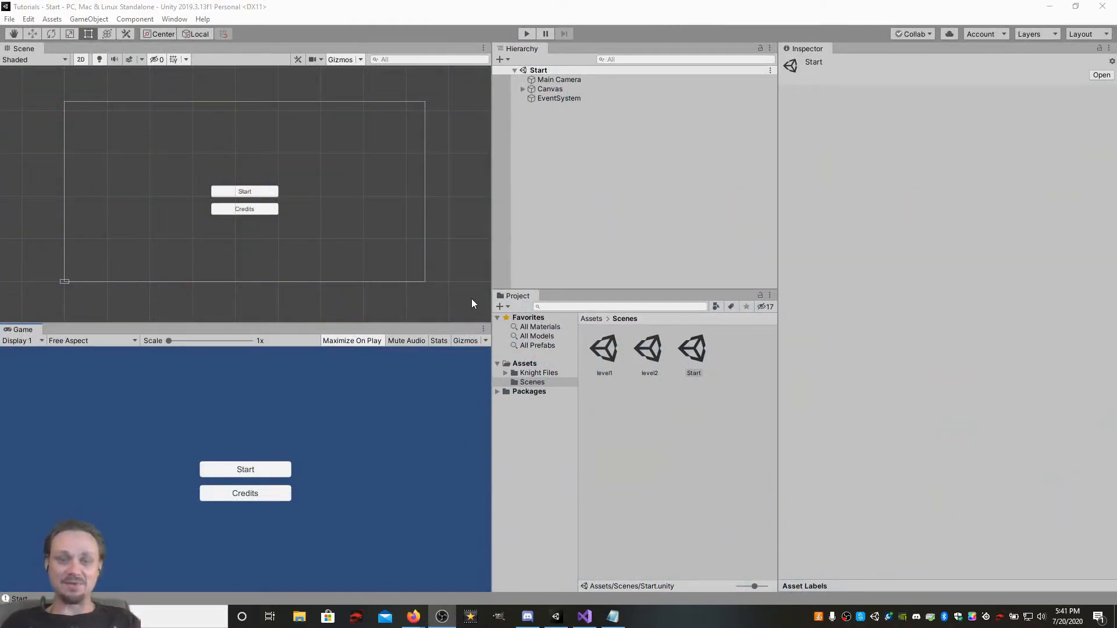
In Visual Studio, change the scene name in the LoadScene call to "Level1" and save the script.
click(585, 616)
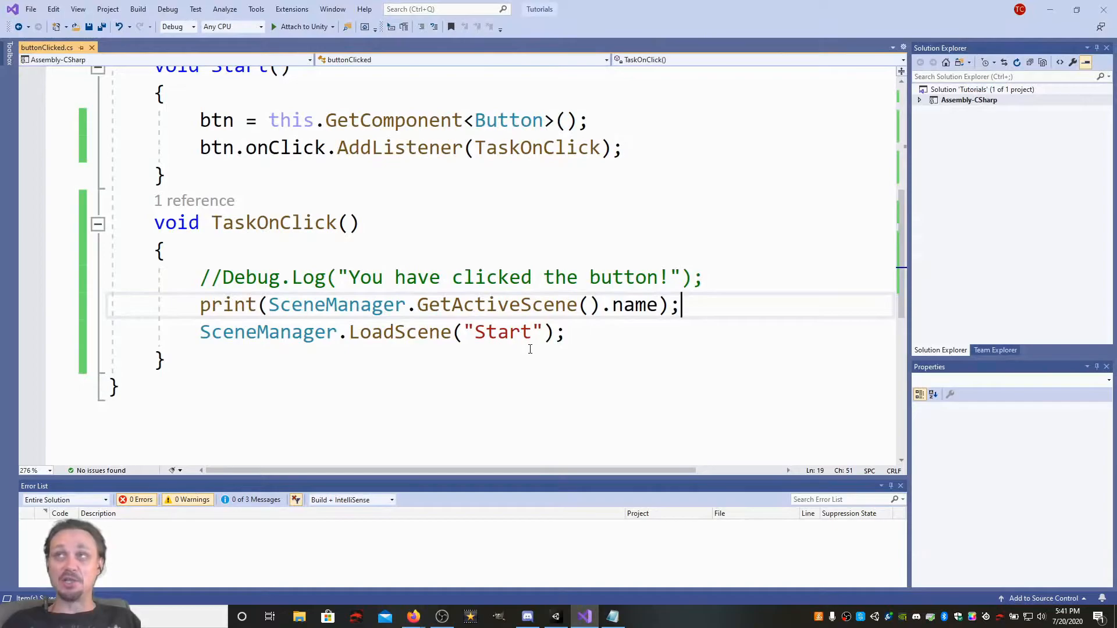
drag(531, 332, 478, 334)
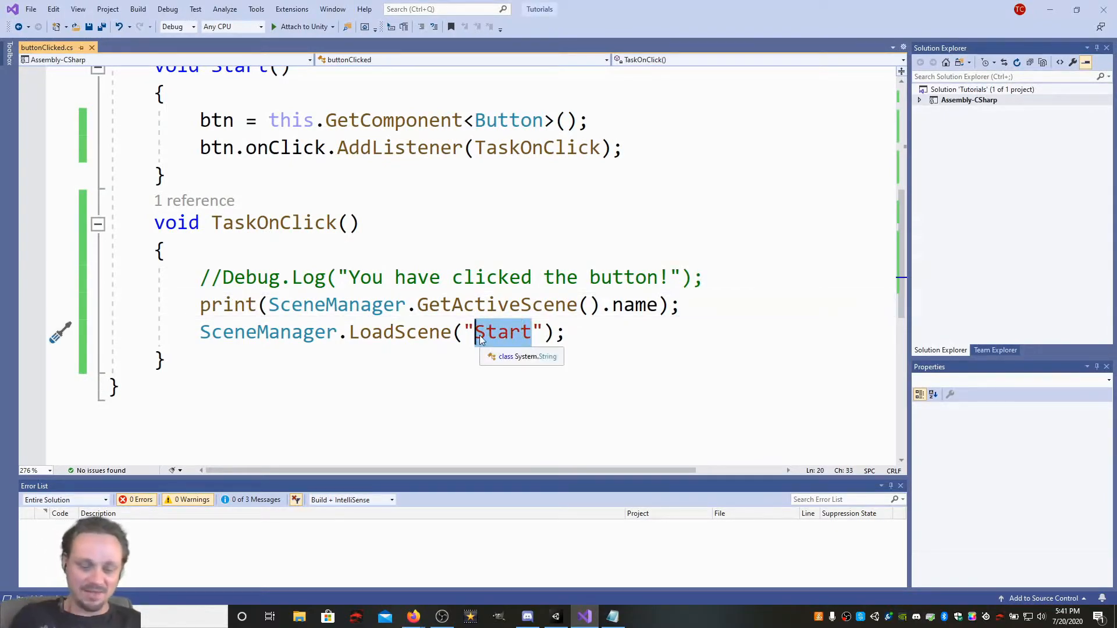
text(Level1)
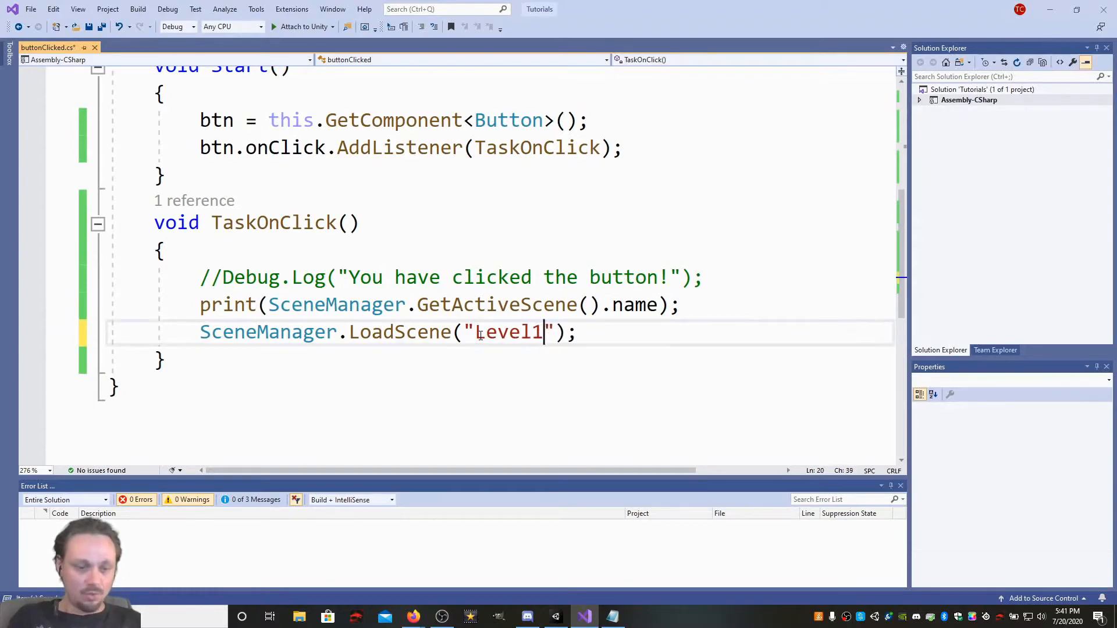
key(ctrl+s)
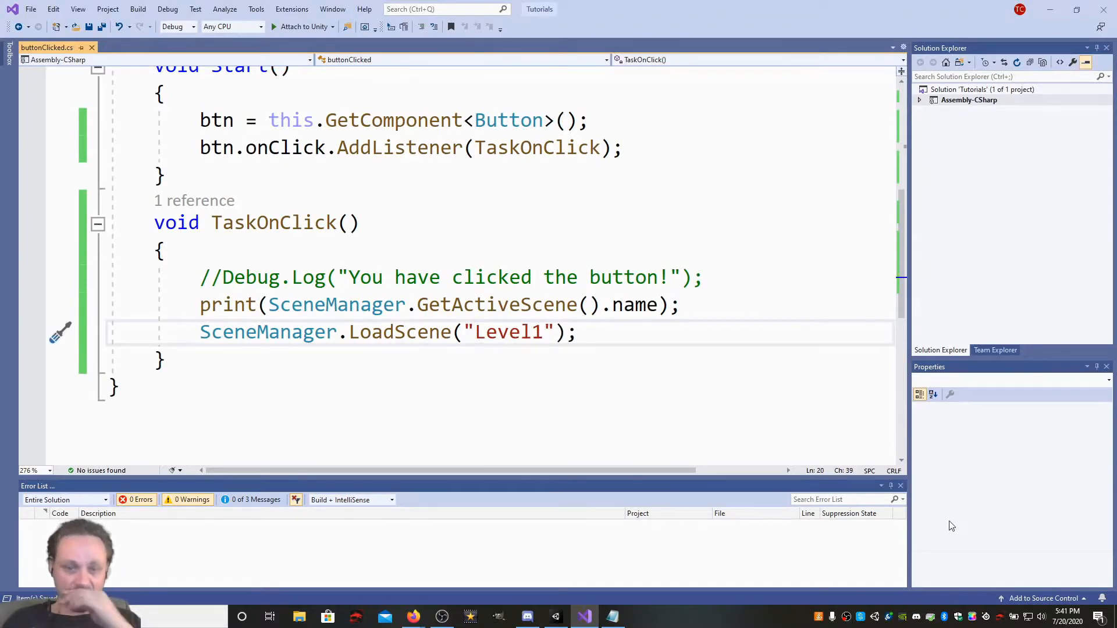
In Unity, play the Start scene and use the Start button to test loading the first level.
click(552, 619)
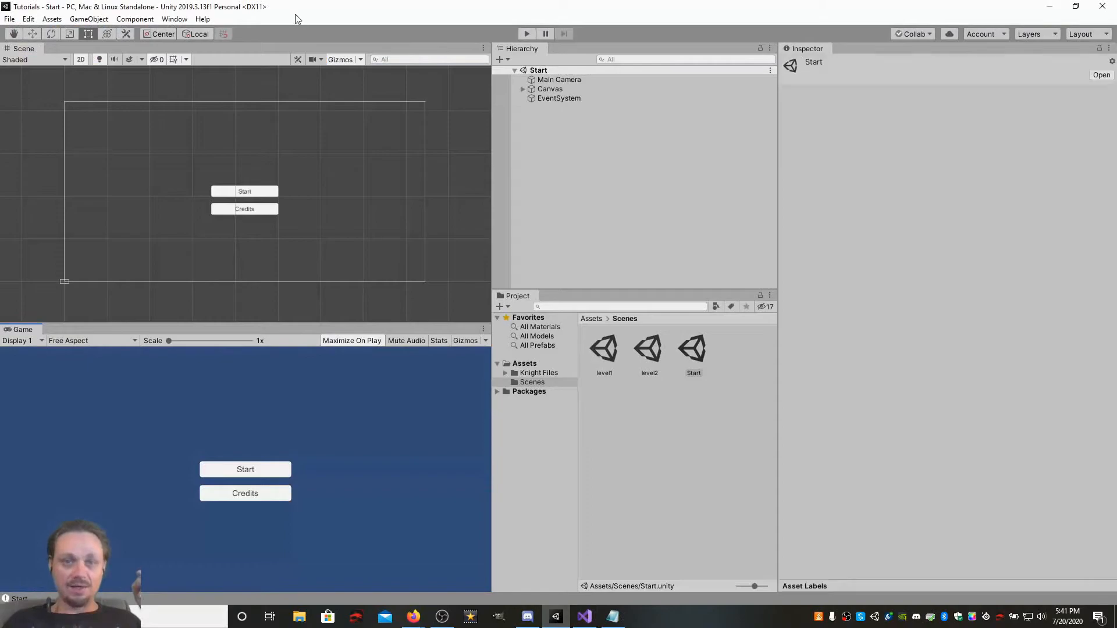
click(525, 34)
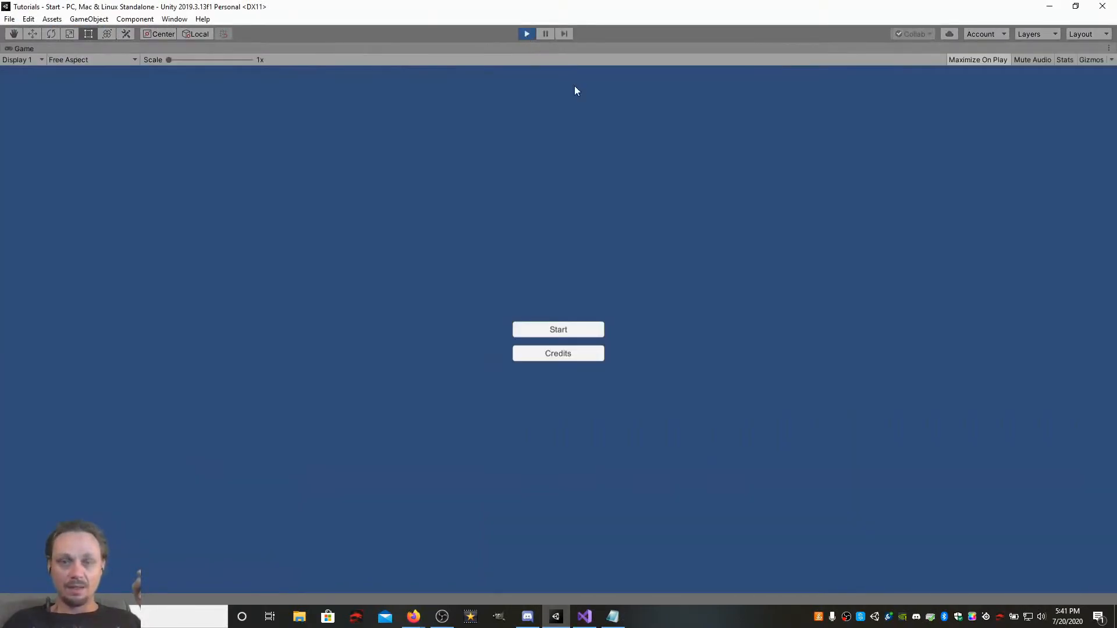
click(569, 328)
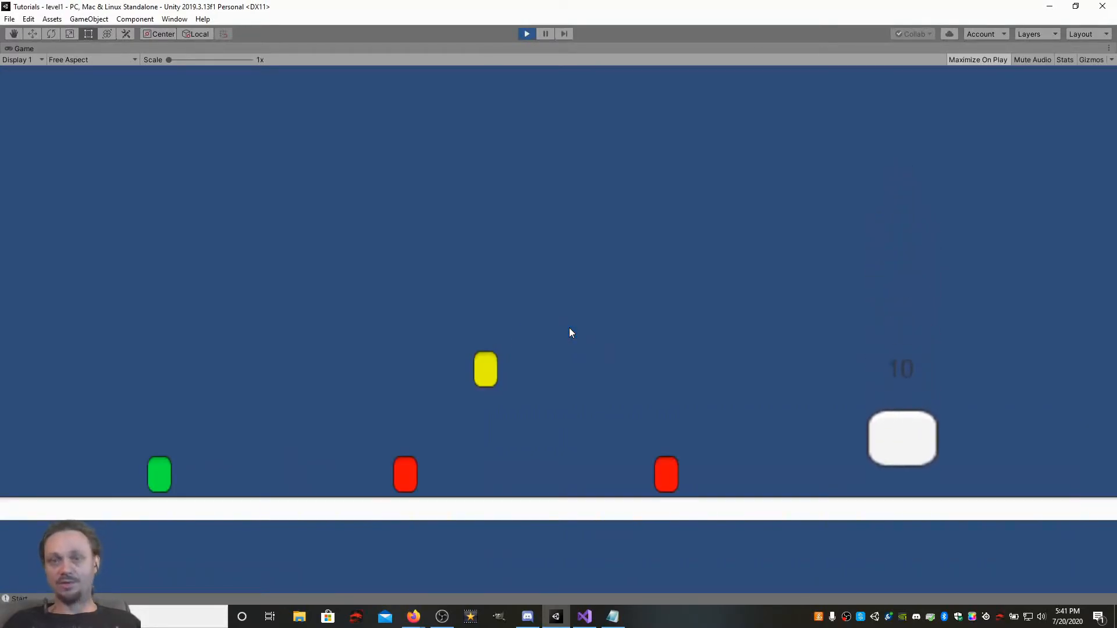
Stop the play test and create a new scene named Credits in the Scenes folder.
click(525, 34)
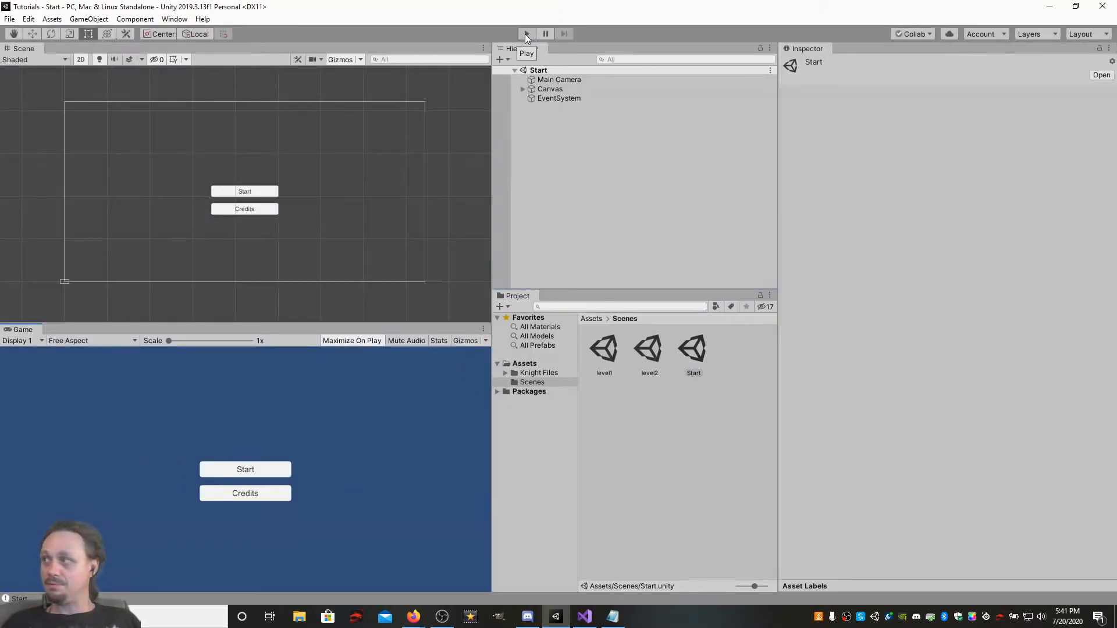
right_click(724, 354)
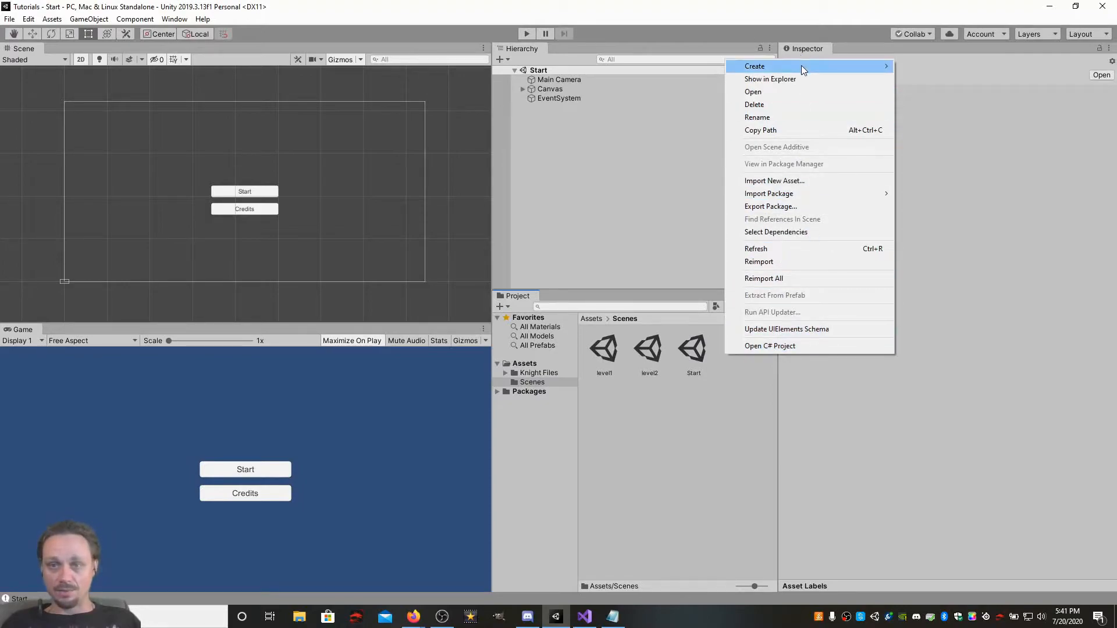
mouse_move(822, 68)
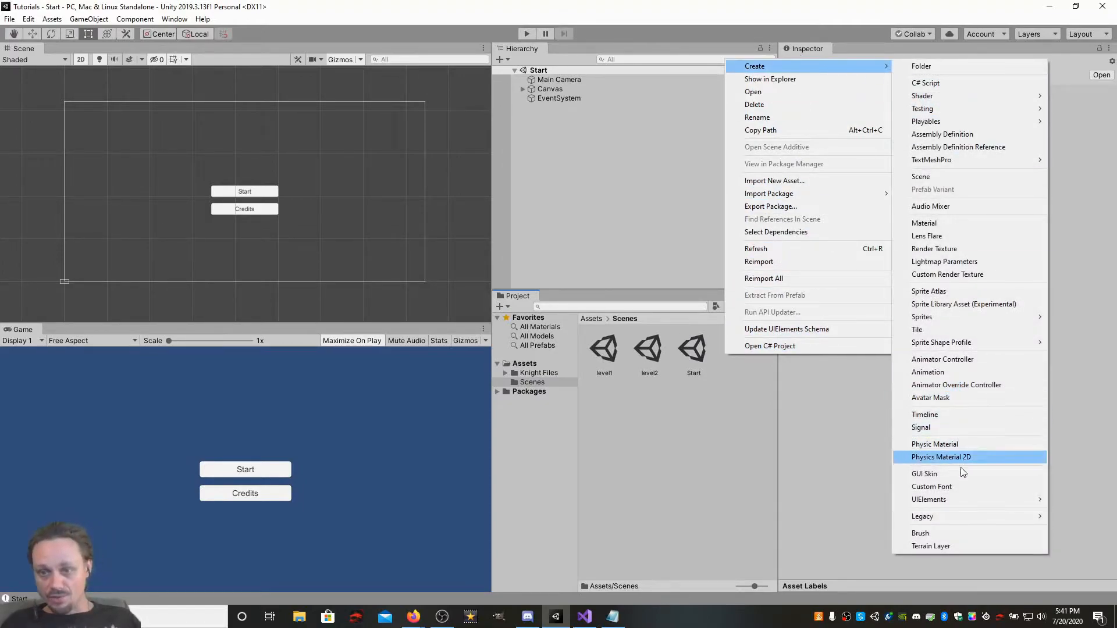
click(954, 176)
text(Credits)
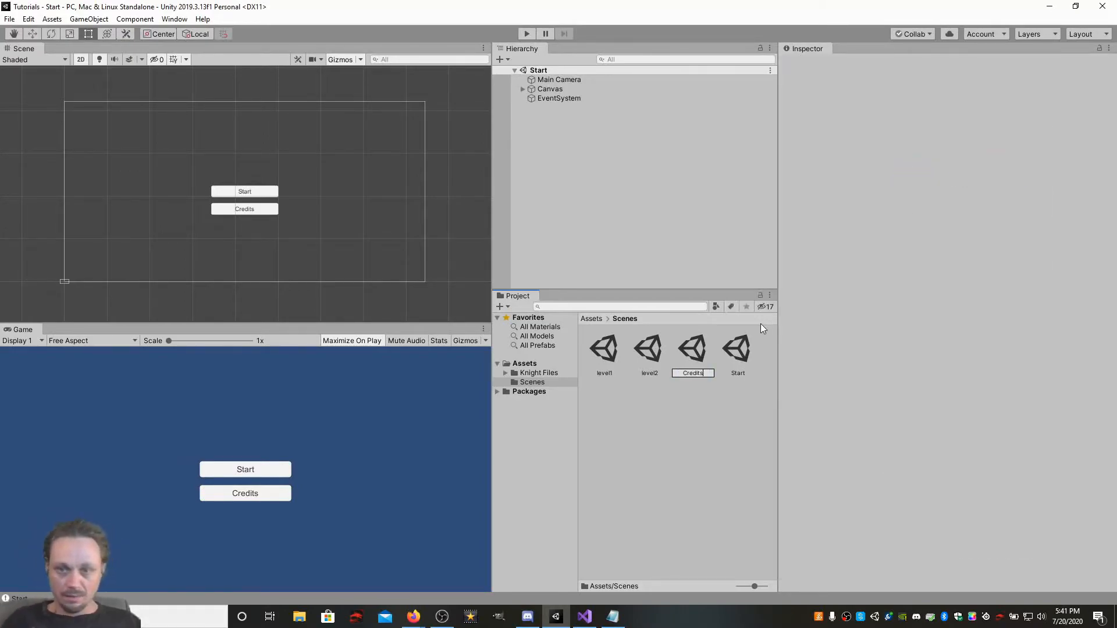
key(Return)
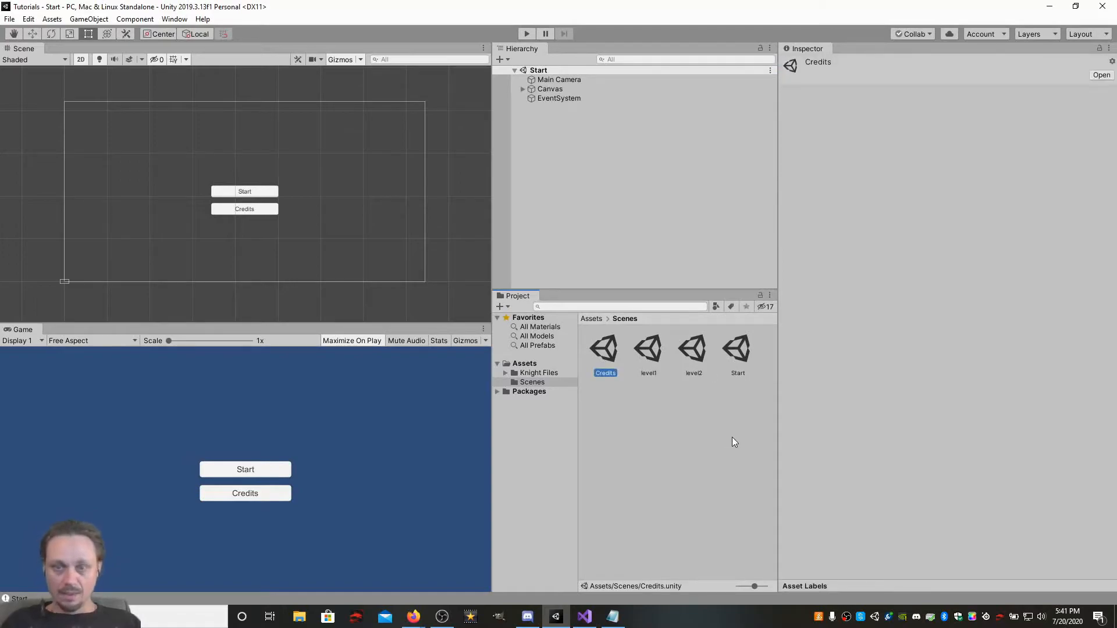
Open the Credits scene and add it to the scenes in the build settings.
double_click(609, 352)
click(9, 18)
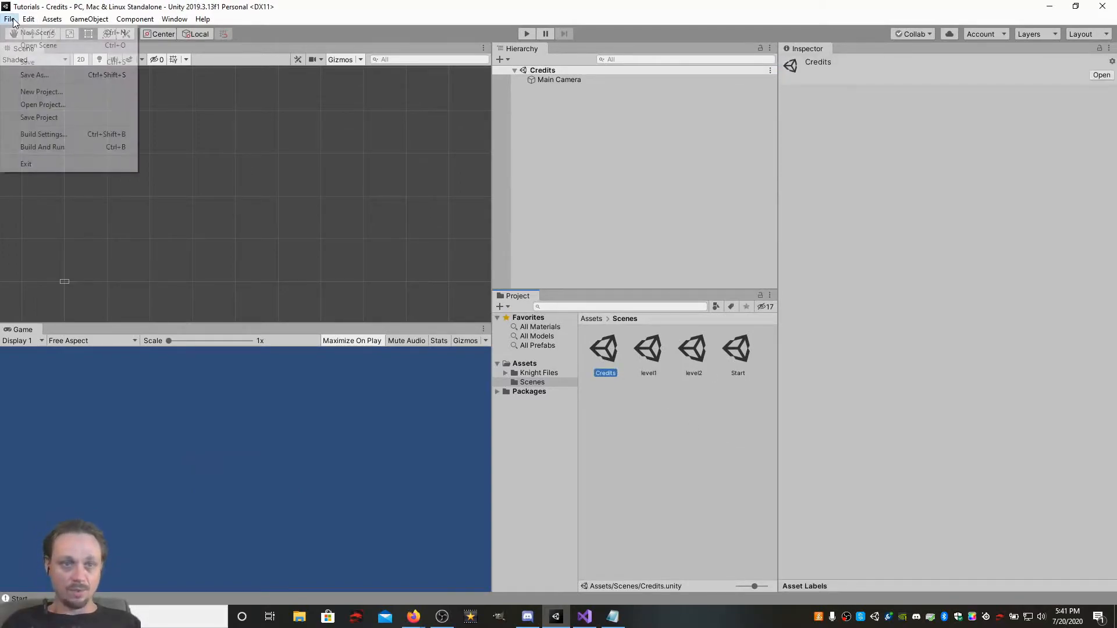
click(58, 135)
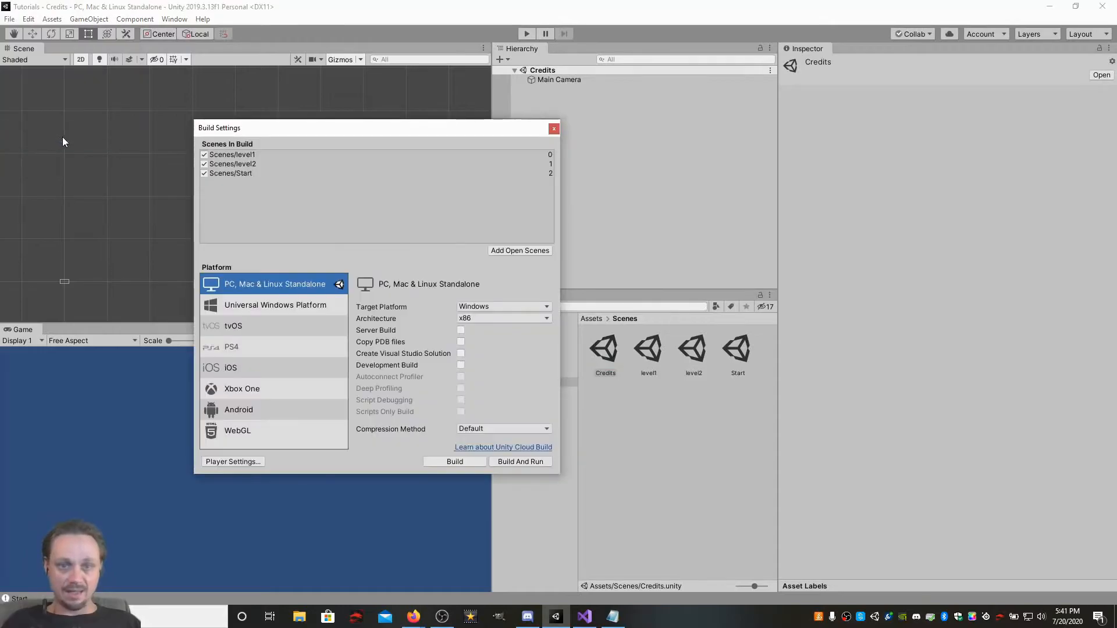
click(532, 250)
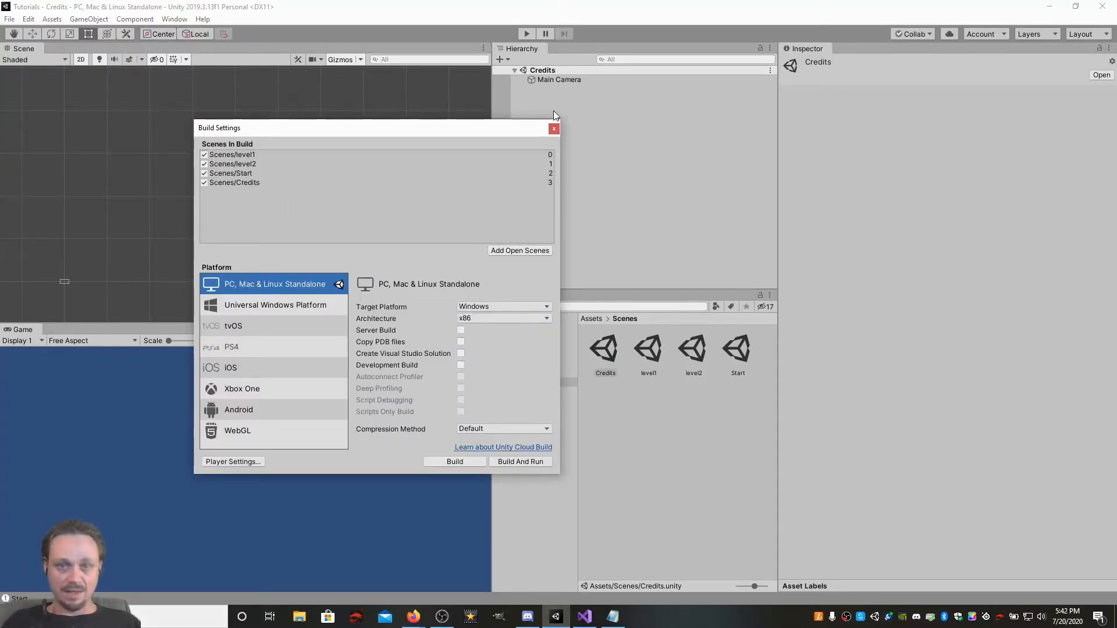
click(553, 128)
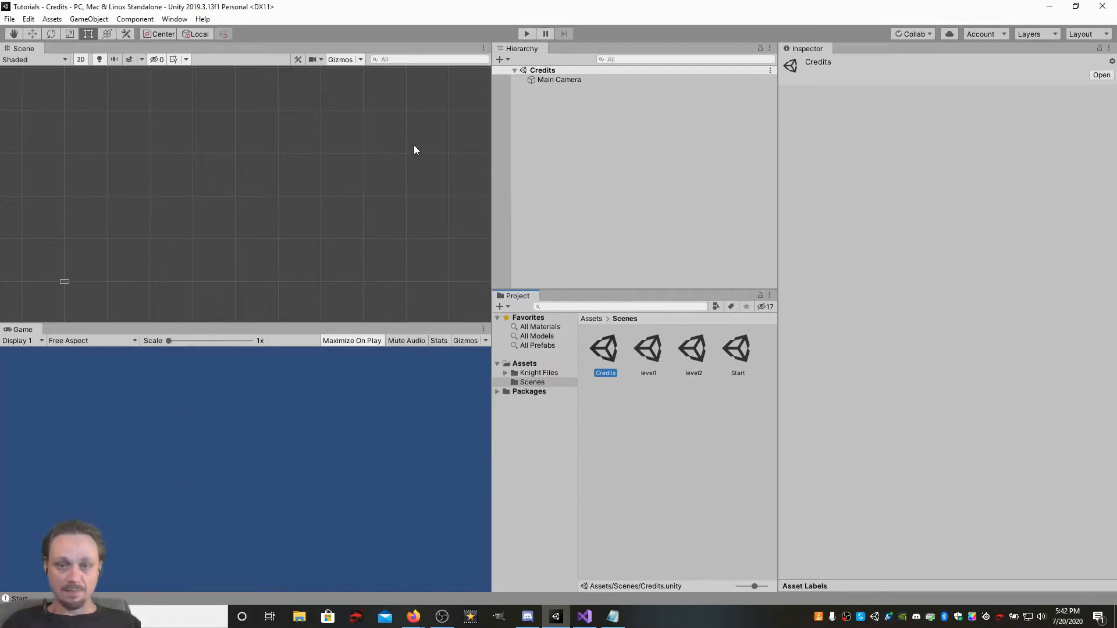
Add a UI canvas to the Credits scene and create a standard button inside it.
right_click(537, 71)
mouse_move(605, 211)
mouse_move(692, 298)
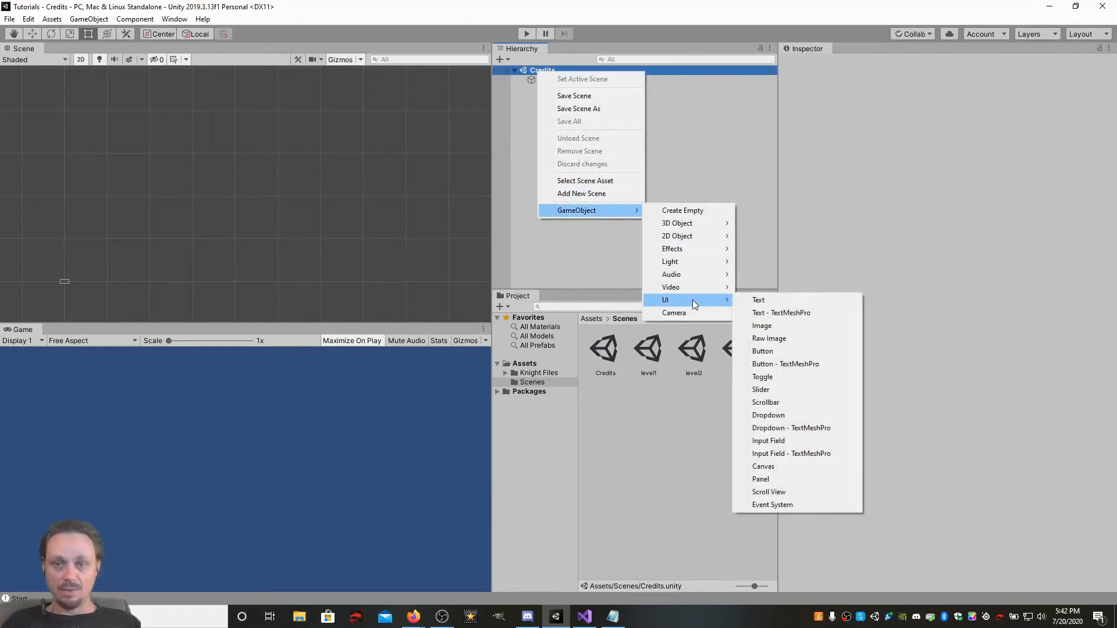
click(797, 468)
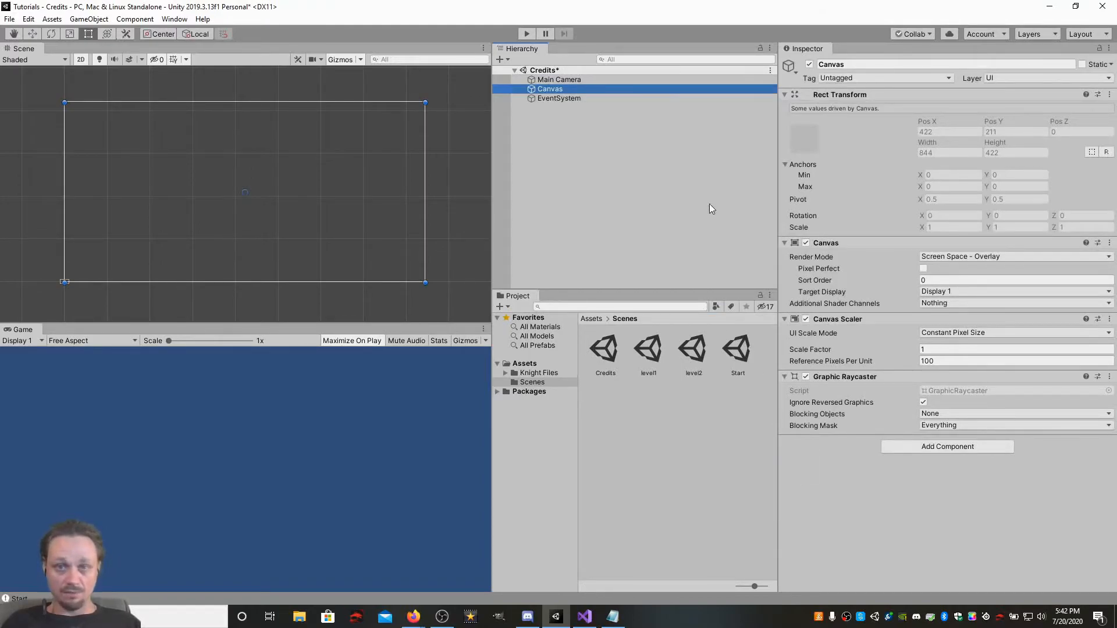
right_click(556, 91)
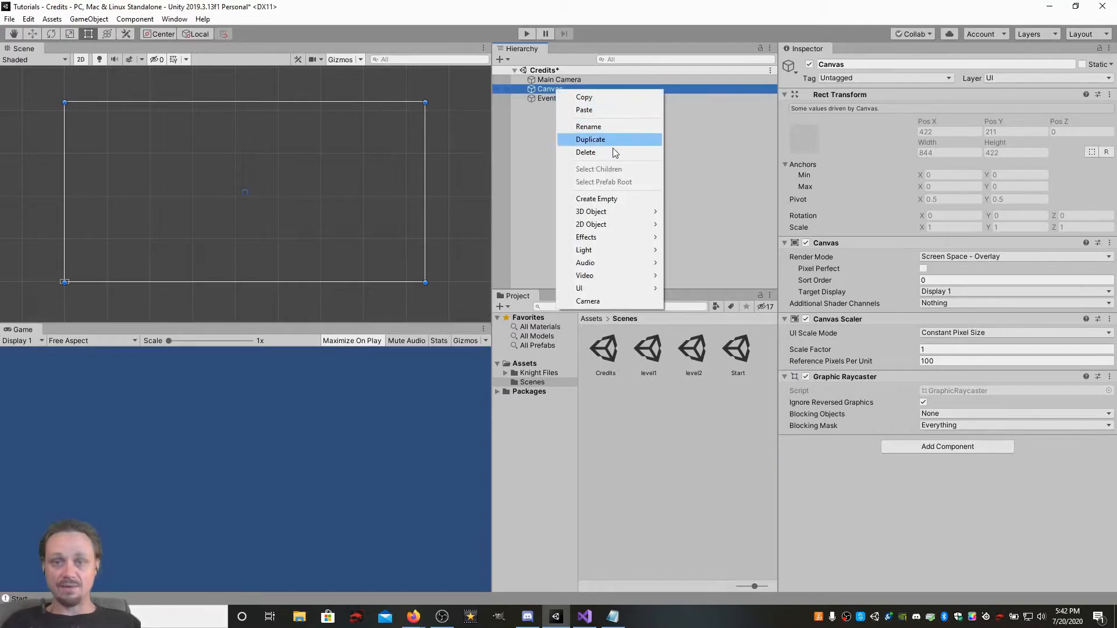
mouse_move(610, 293)
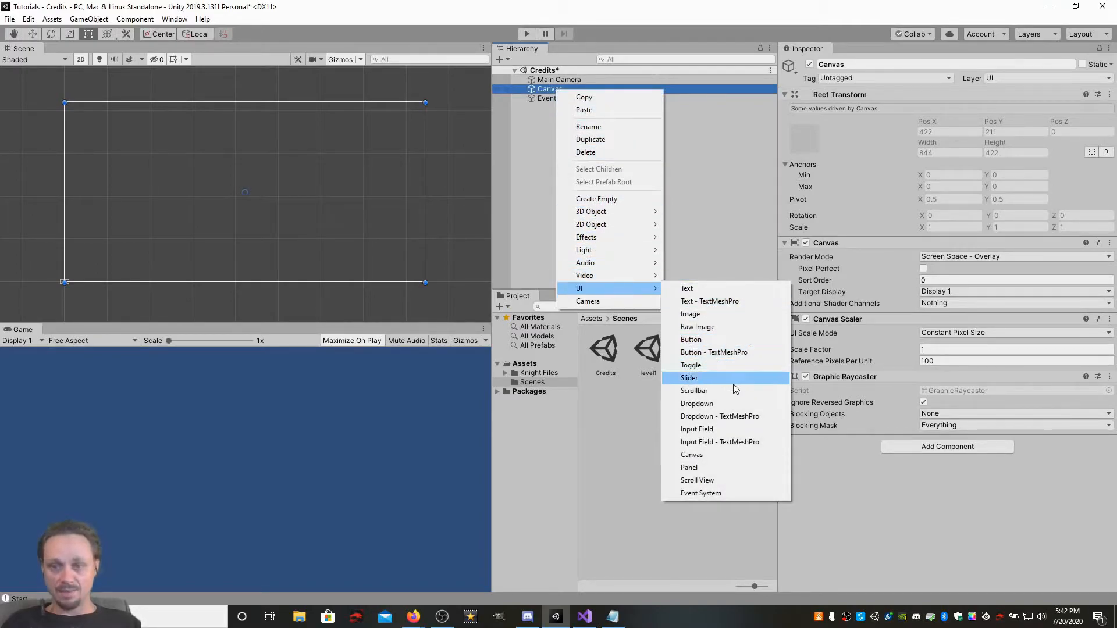
click(715, 341)
Add a UI text under the button and move it above the button, to about X -2.5, Y 73.1.
right_click(540, 99)
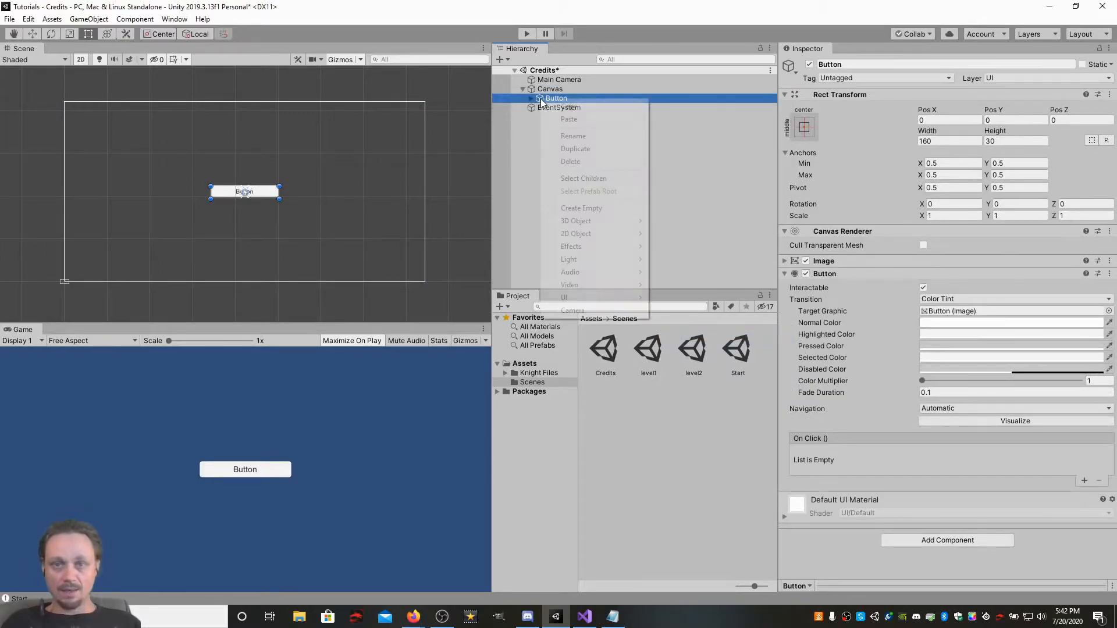
mouse_move(605, 295)
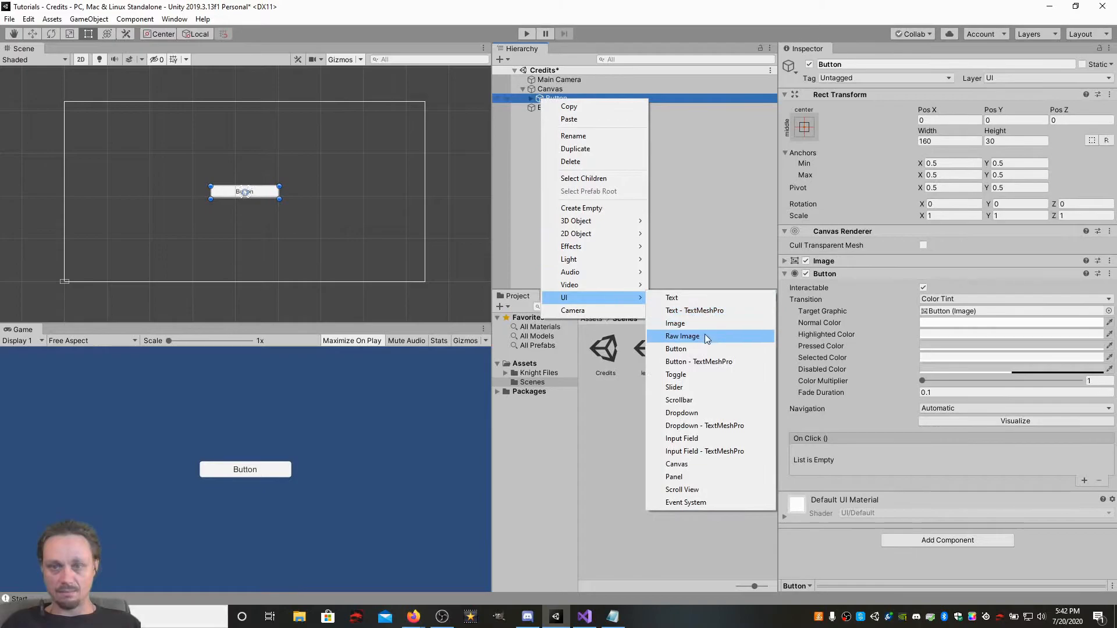
click(680, 301)
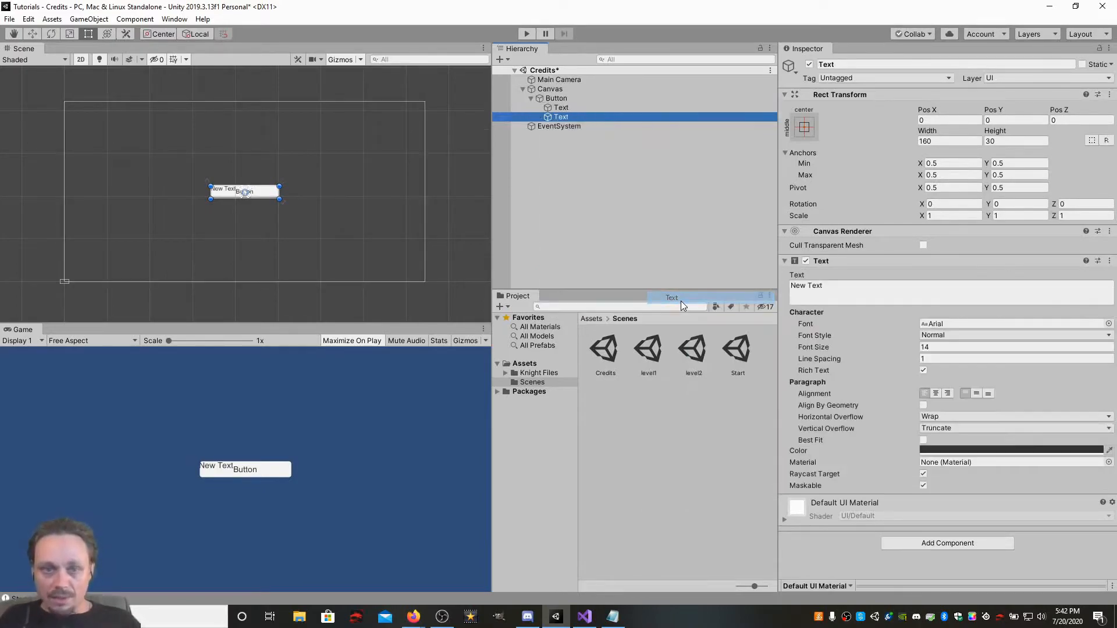
scroll(204, 171, up, 3)
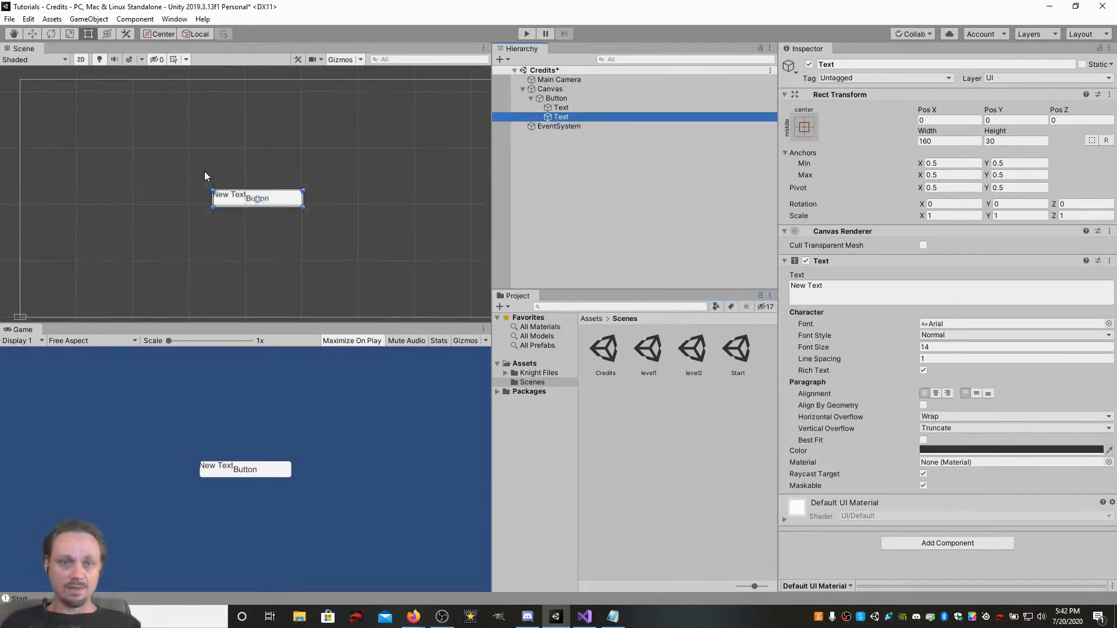
click(33, 33)
drag(273, 158, 285, 124)
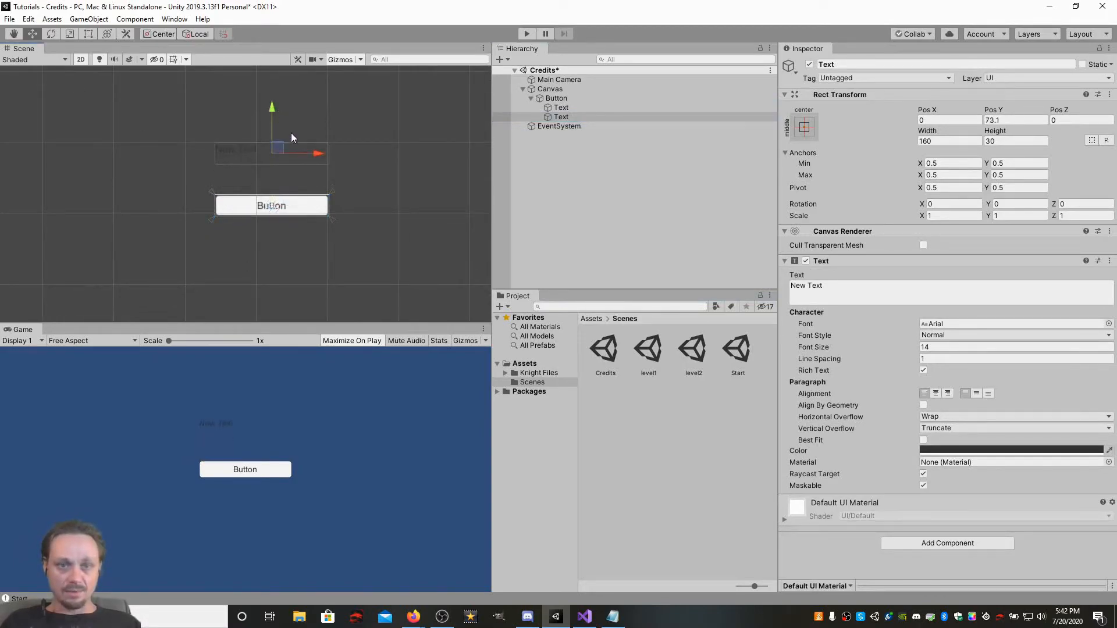
mouse_move(317, 157)
mouse_down()
mouse_move(347, 155)
mouse_move(316, 155)
mouse_up()
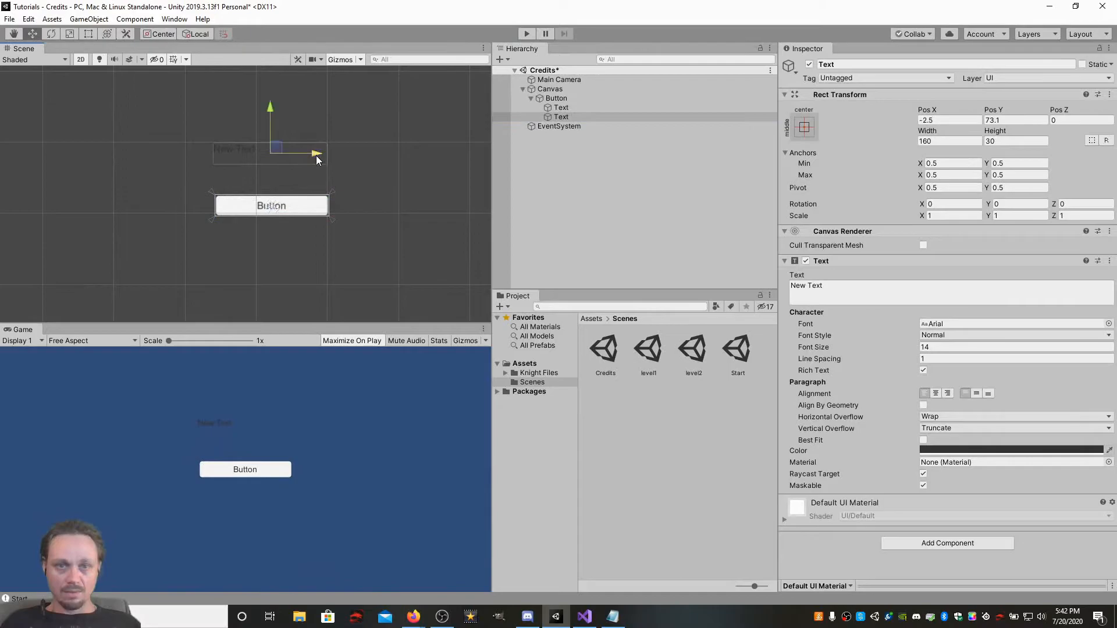
Reparent the new text from the button to the Canvas and set its colour to white (FFFFFF).
click(574, 118)
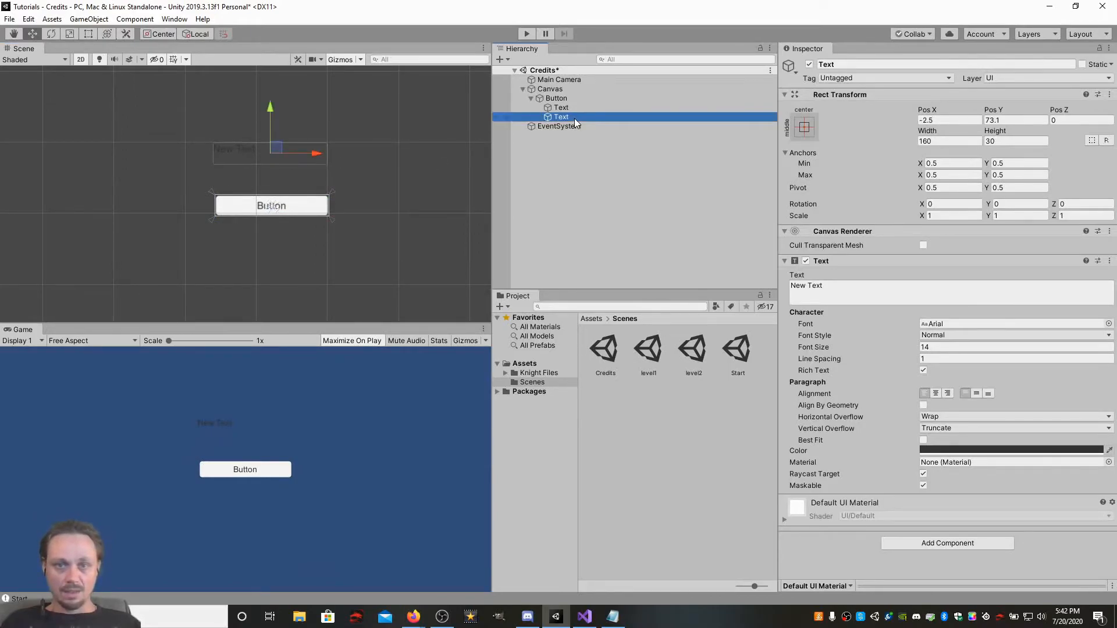
drag(560, 116, 546, 90)
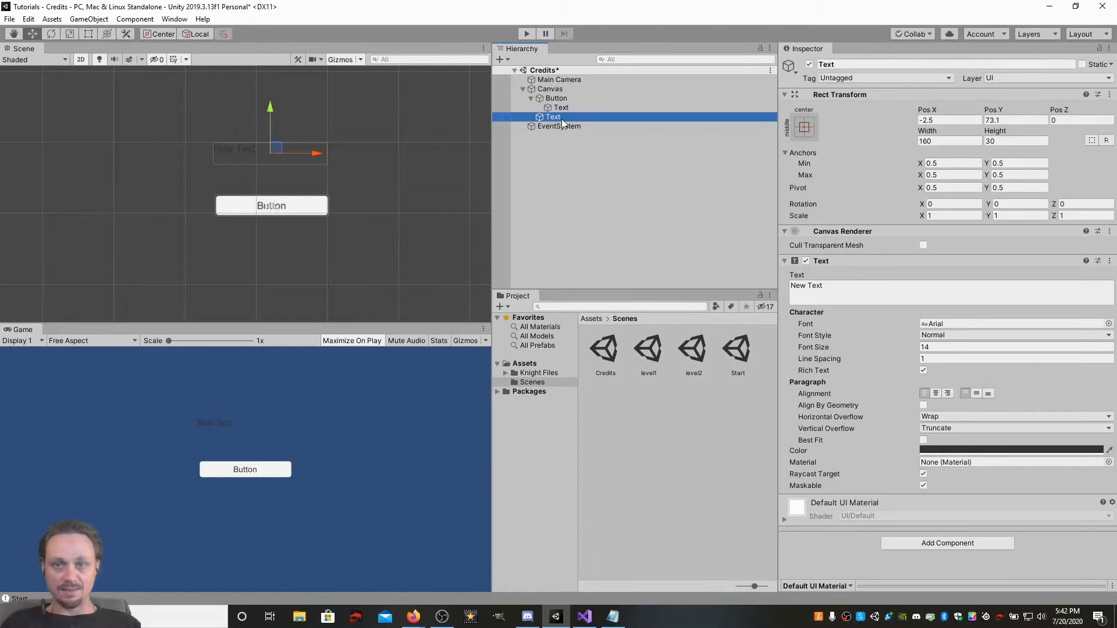
click(964, 451)
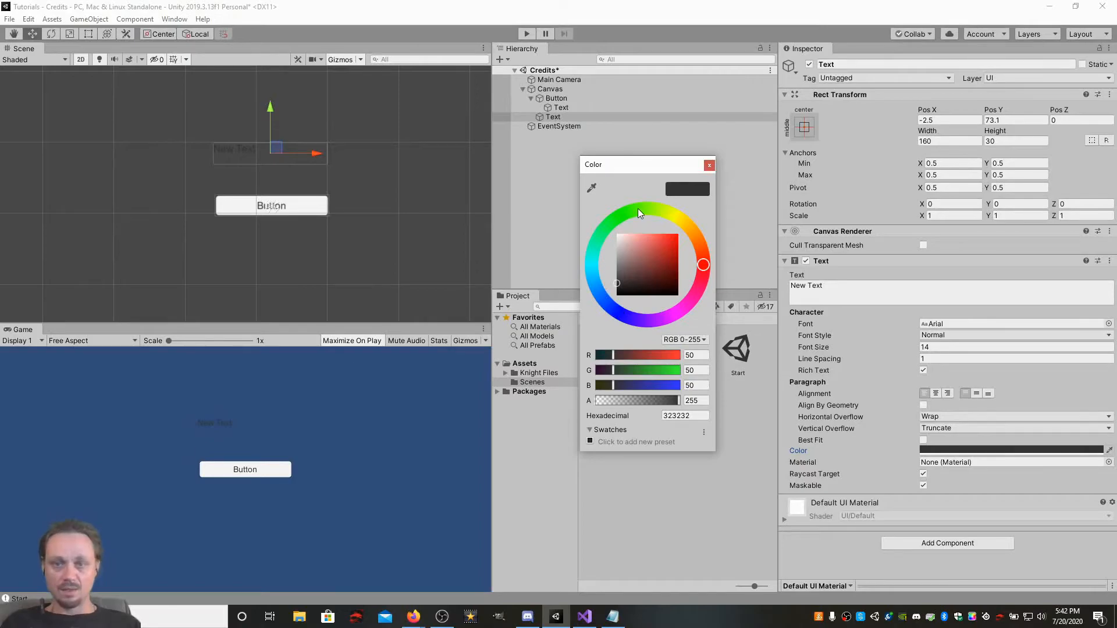
click(619, 236)
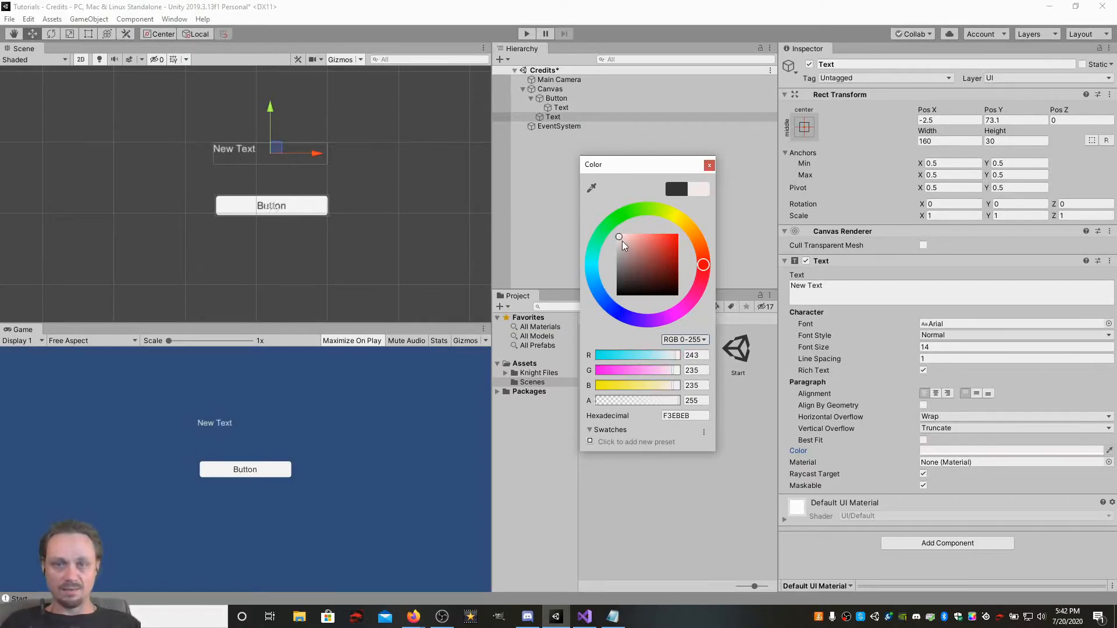
drag(619, 238, 616, 228)
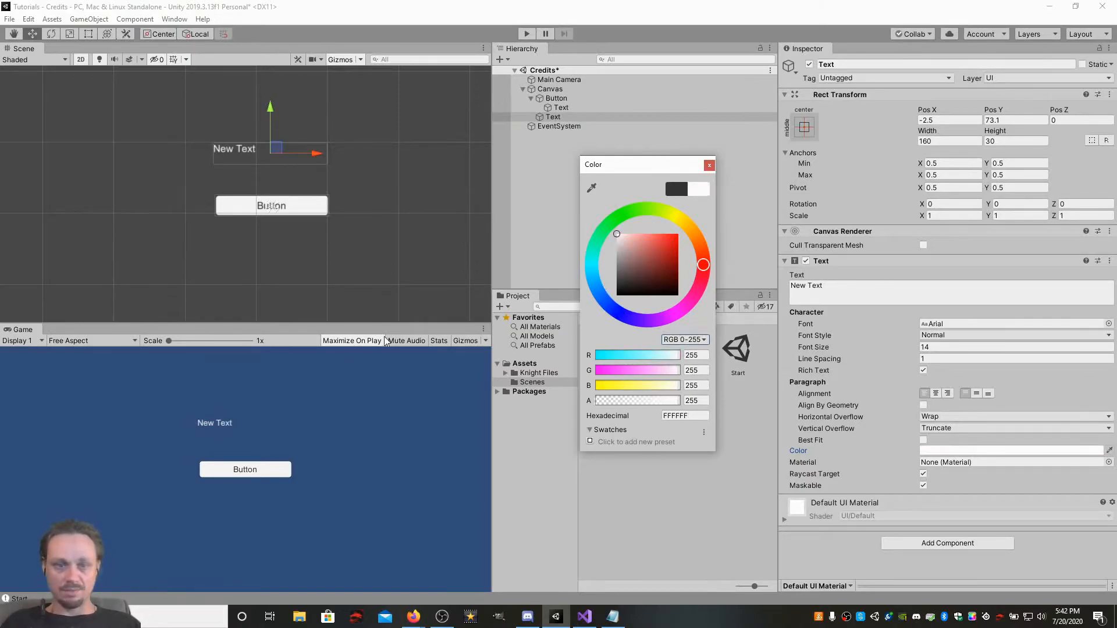
click(709, 165)
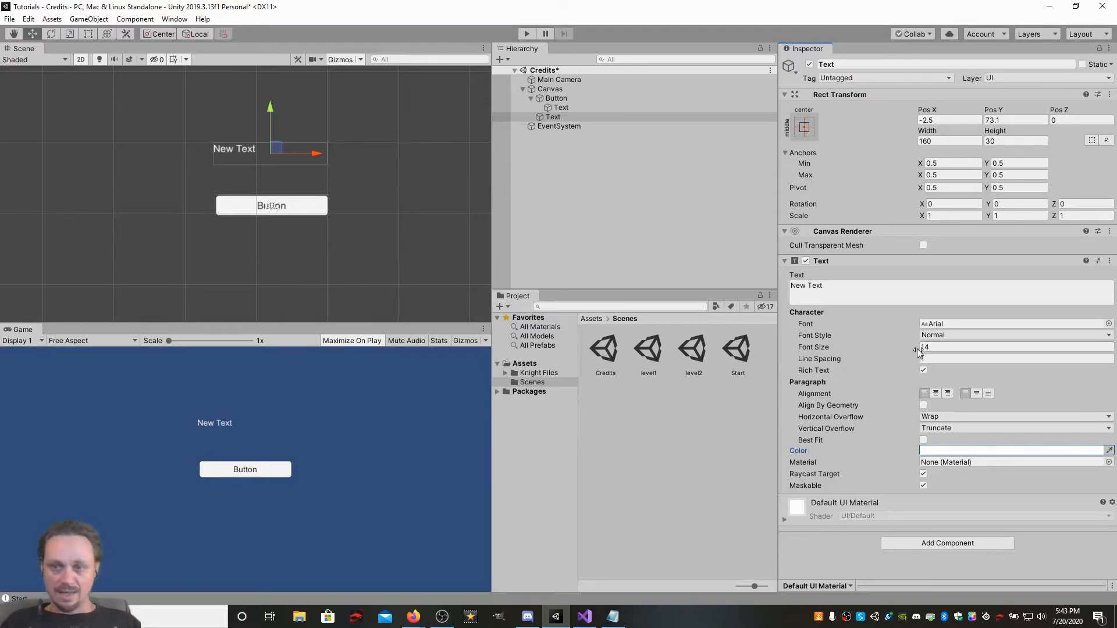
Set the heading text's font size to 26 and its content to "Credits Screen".
mouse_move(918, 348)
mouse_down()
mouse_move(942, 347)
mouse_move(914, 349)
mouse_move(928, 349)
mouse_up()
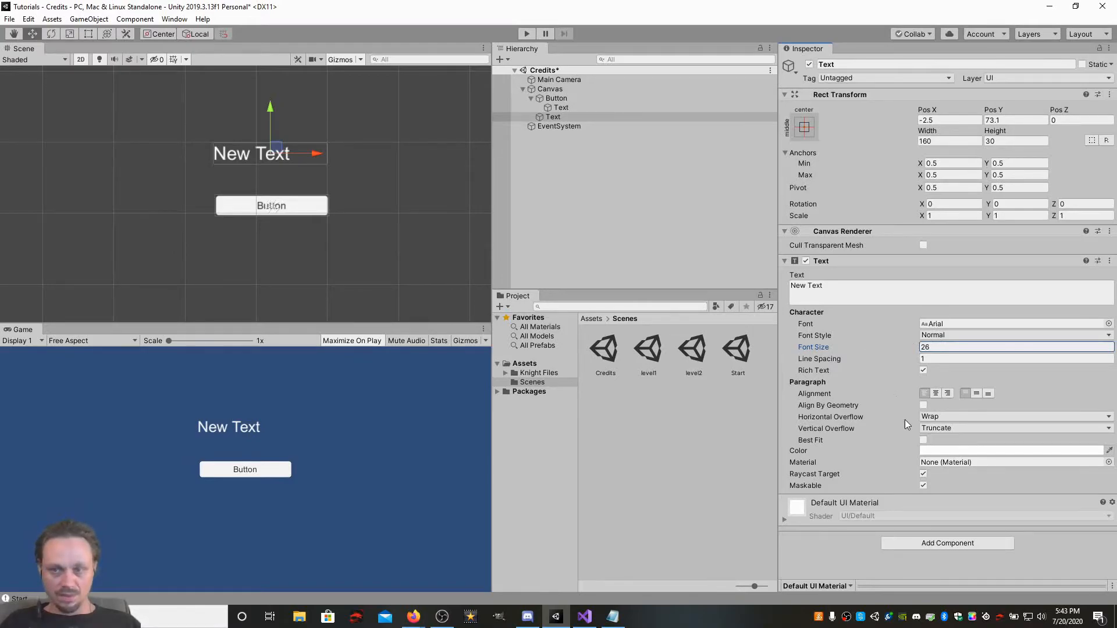
drag(831, 295, 754, 286)
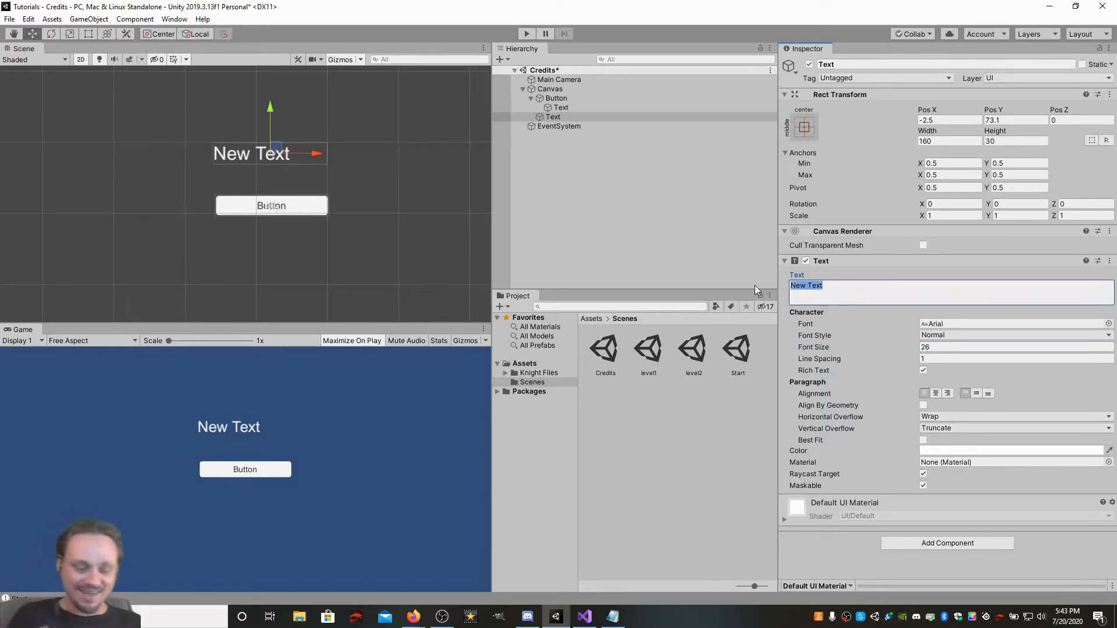
text(Creds)
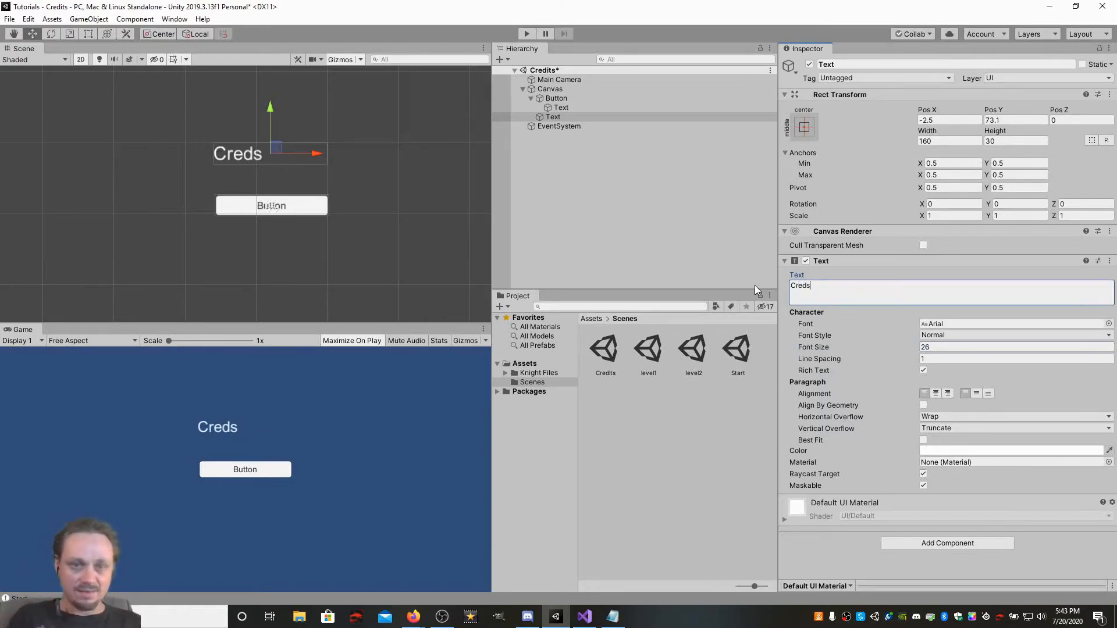
key(BackSpace)
text(its Screen)
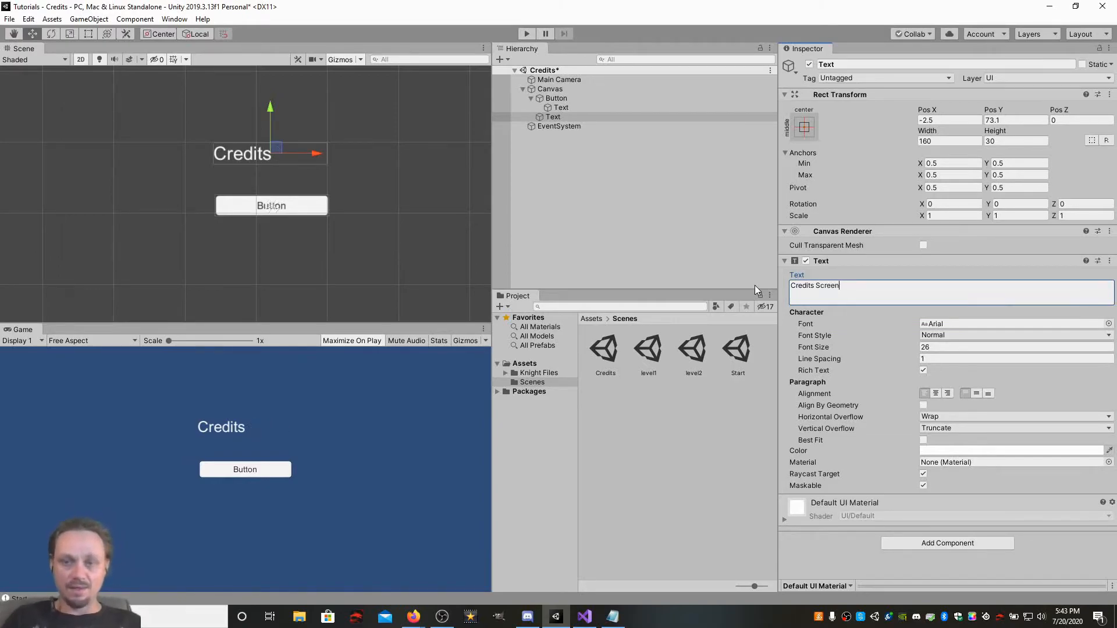
Reduce the heading's font size to 20 and shift it slightly right to centre it over the button.
click(926, 347)
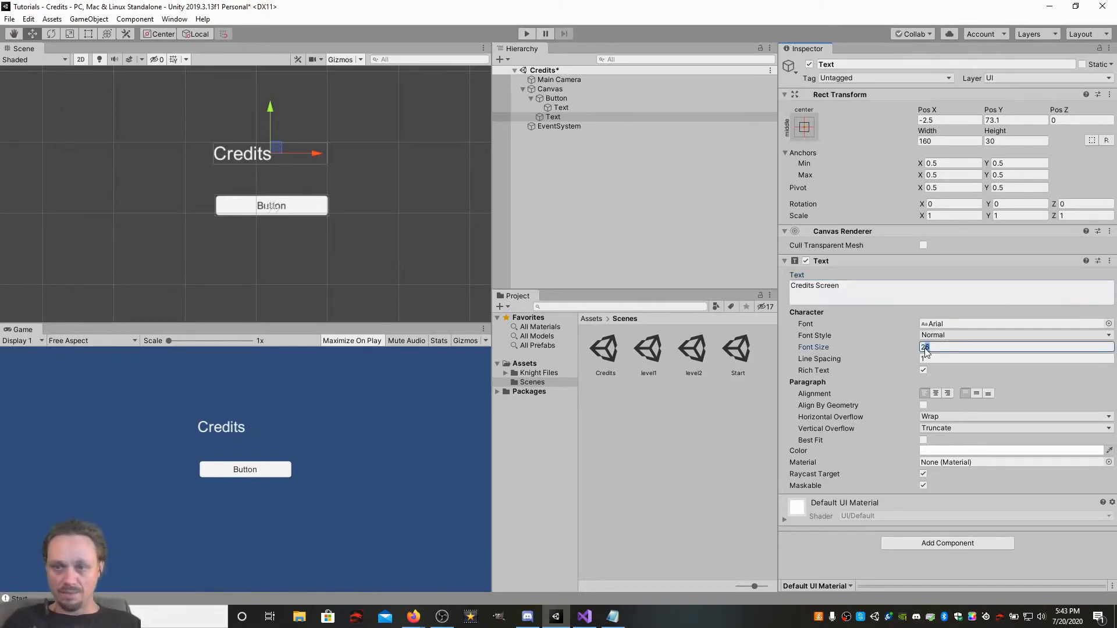
text(25)
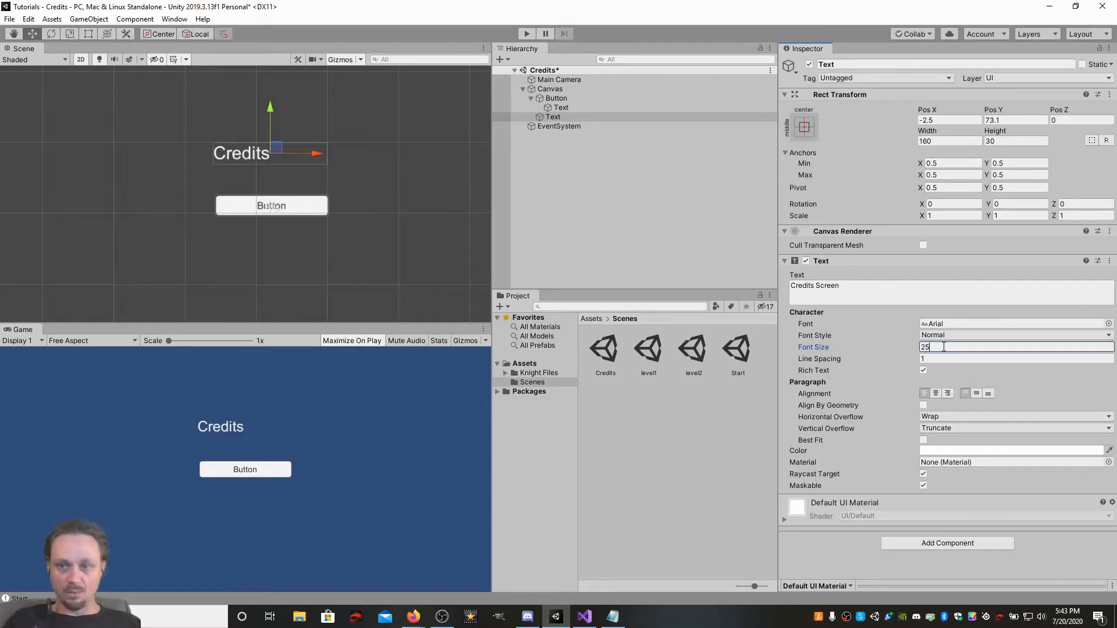
key(BackSpace)
text(0)
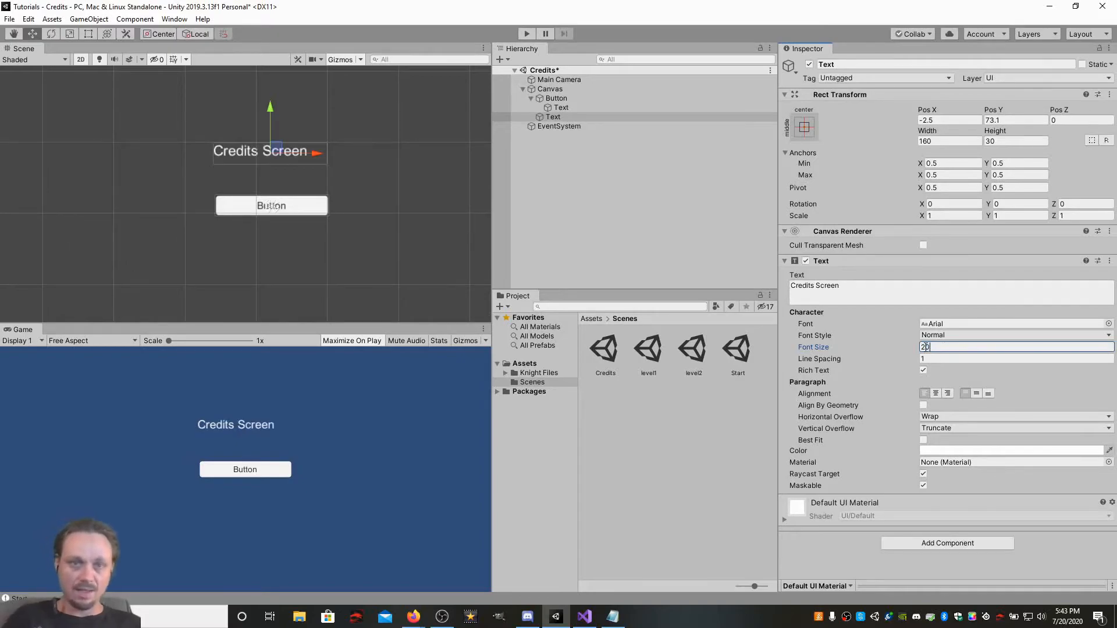
drag(323, 155, 332, 155)
Change the label of the button below the heading to "Go Back".
click(284, 210)
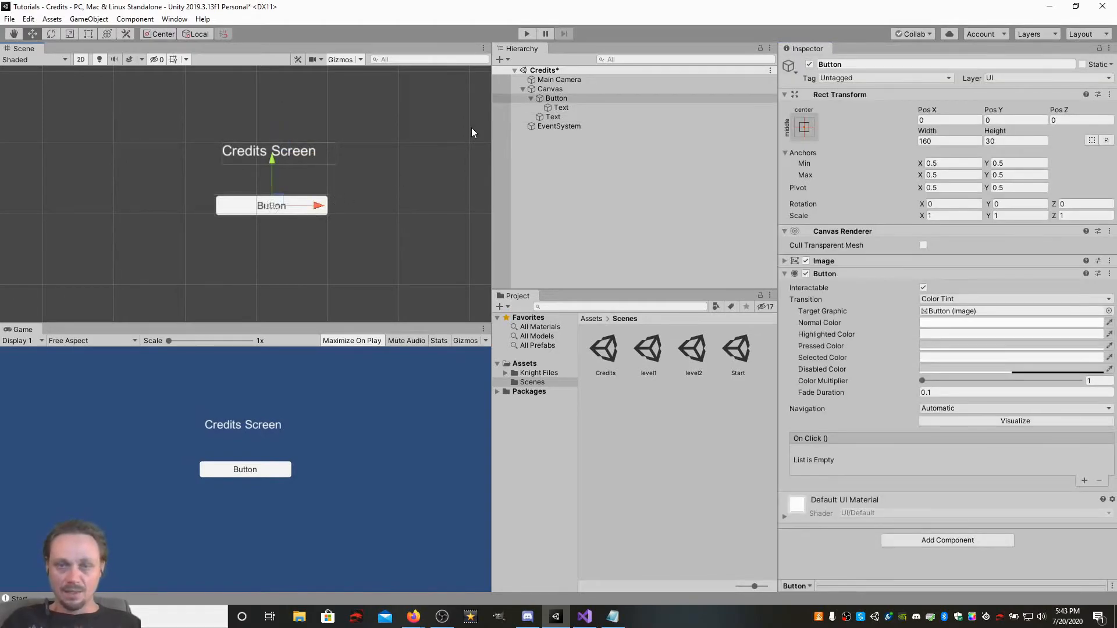
click(560, 108)
click(831, 286)
drag(831, 286, 759, 285)
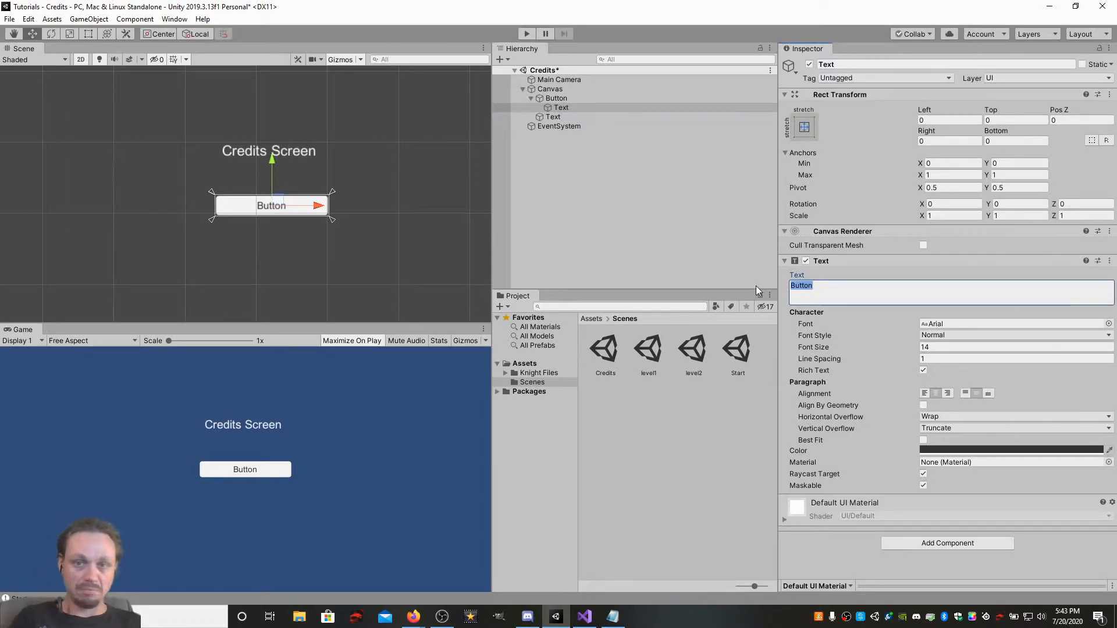
text(Go Back)
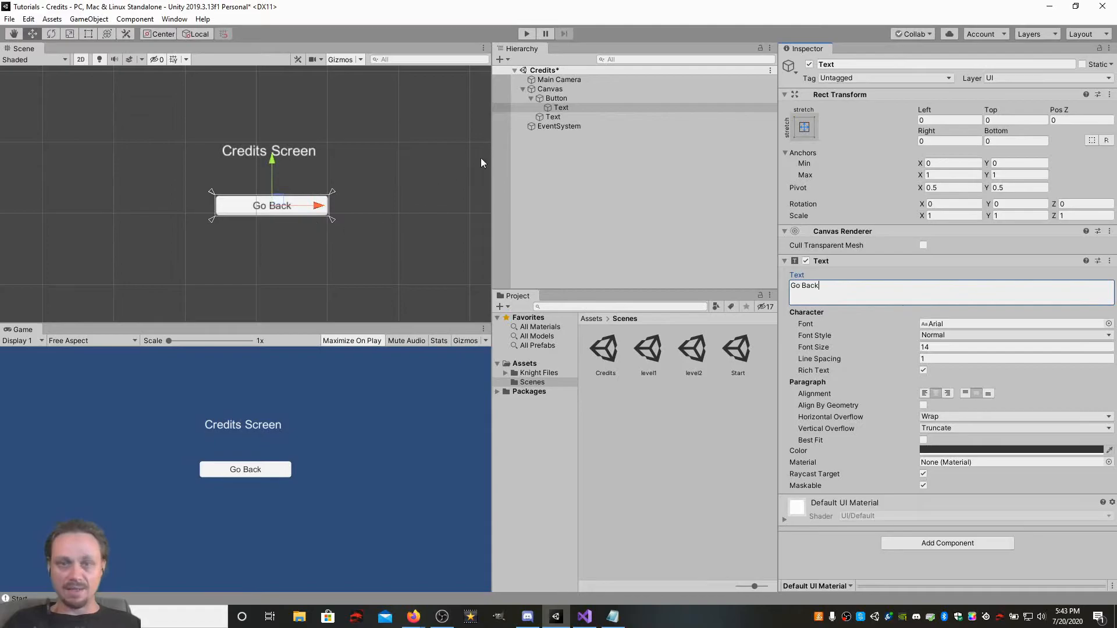
Set the Go Back button's normal colour to yellow (EDF61B).
click(549, 99)
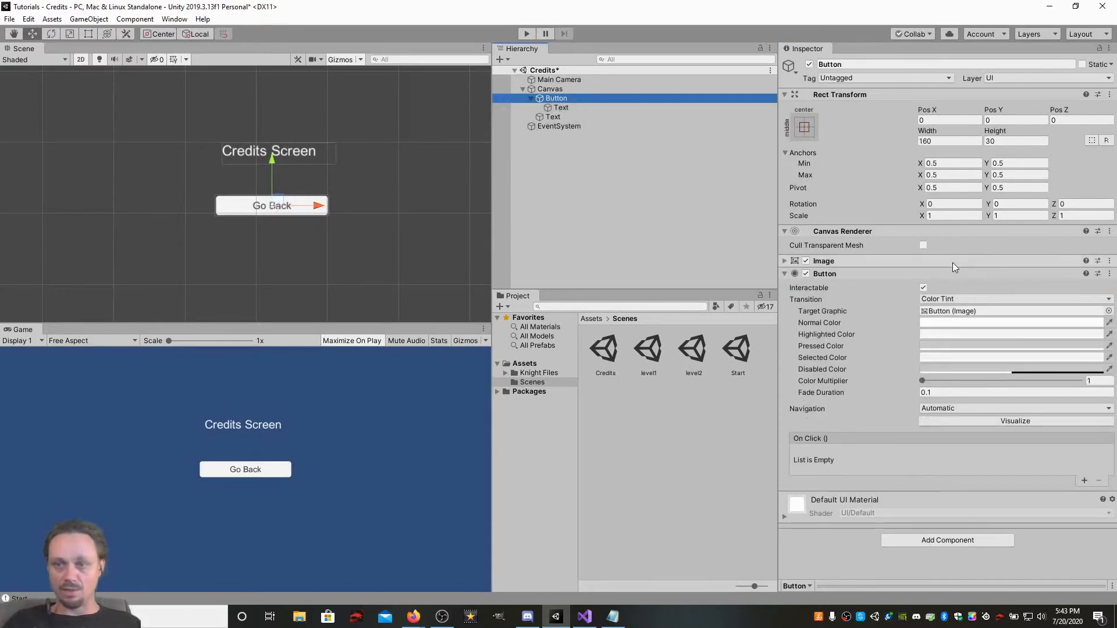
click(935, 323)
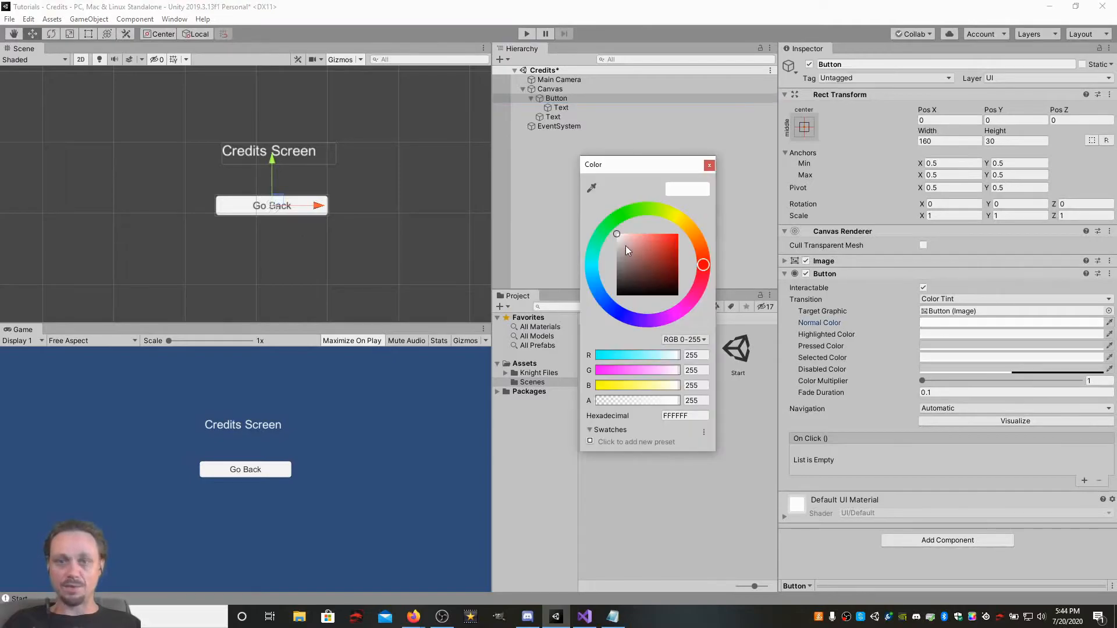
click(673, 217)
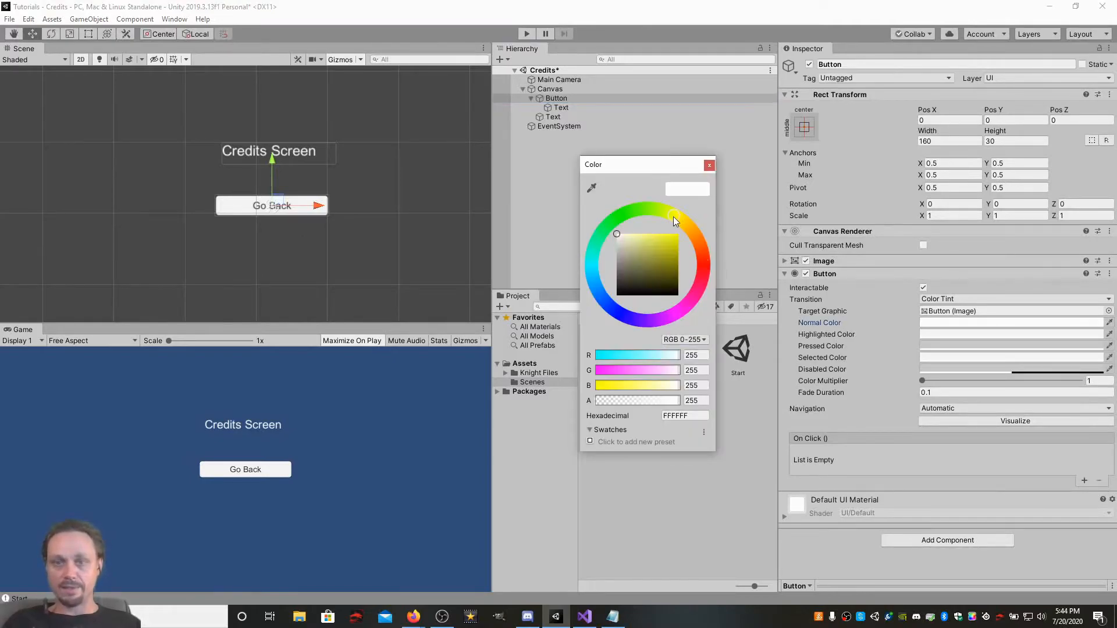
click(672, 236)
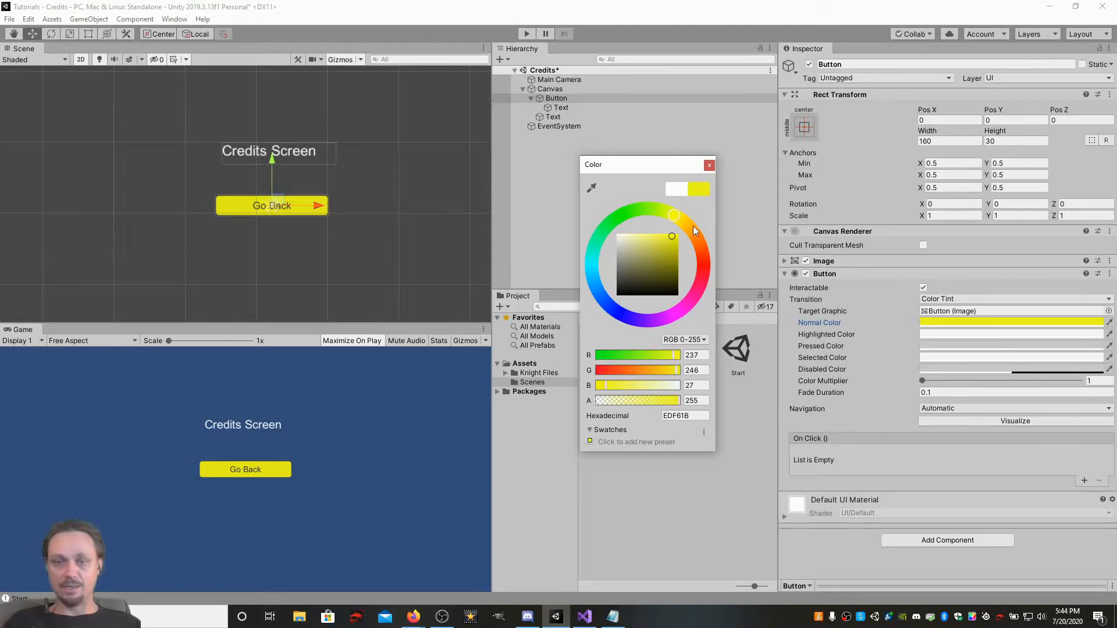
click(710, 165)
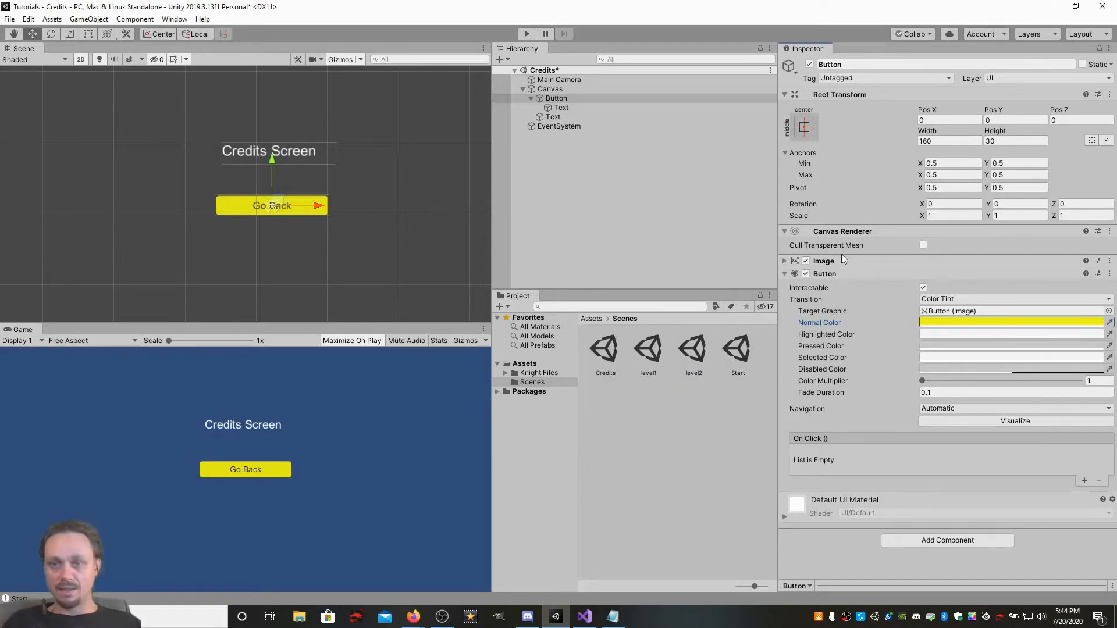
Set the button's highlighted colour to golden yellow (E7C222) and its pressed colour to dark orange (C88C1C).
click(938, 334)
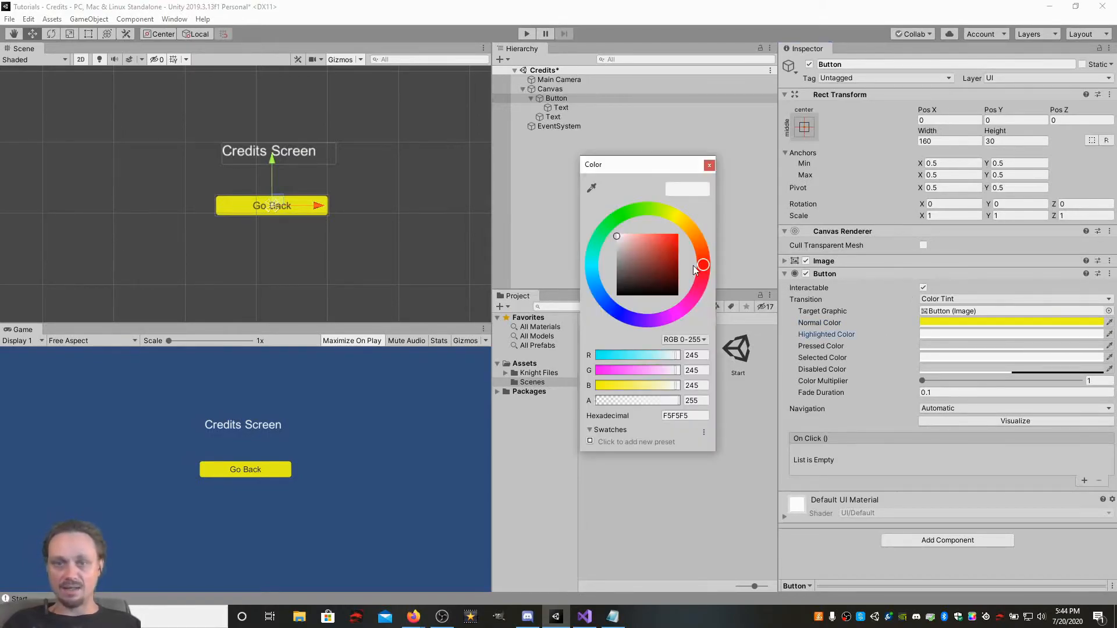
click(685, 223)
click(669, 240)
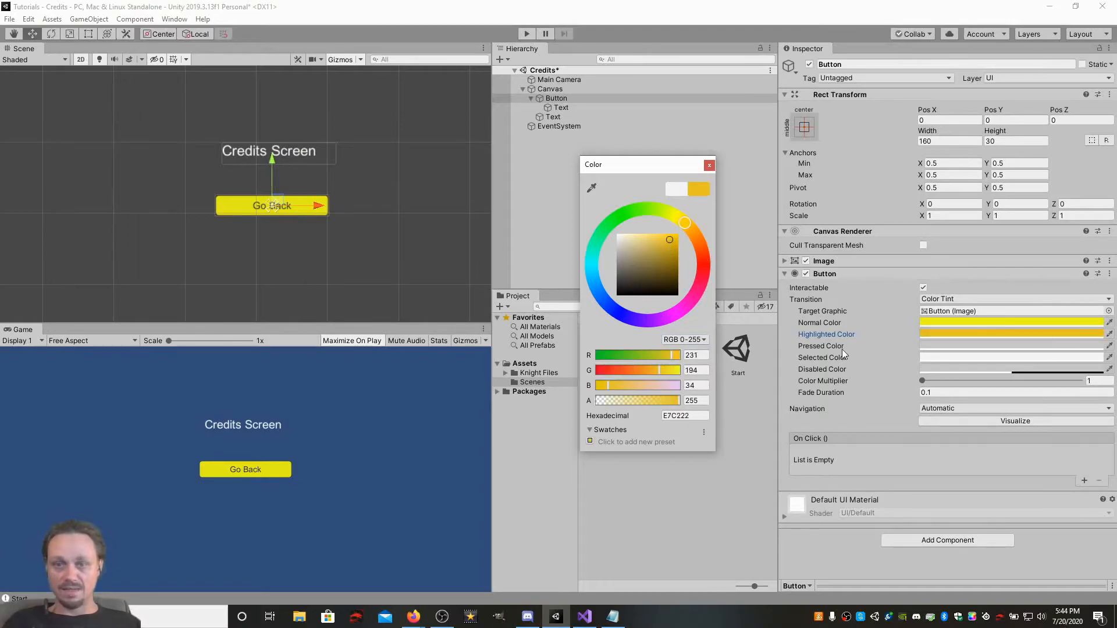
click(928, 346)
click(690, 229)
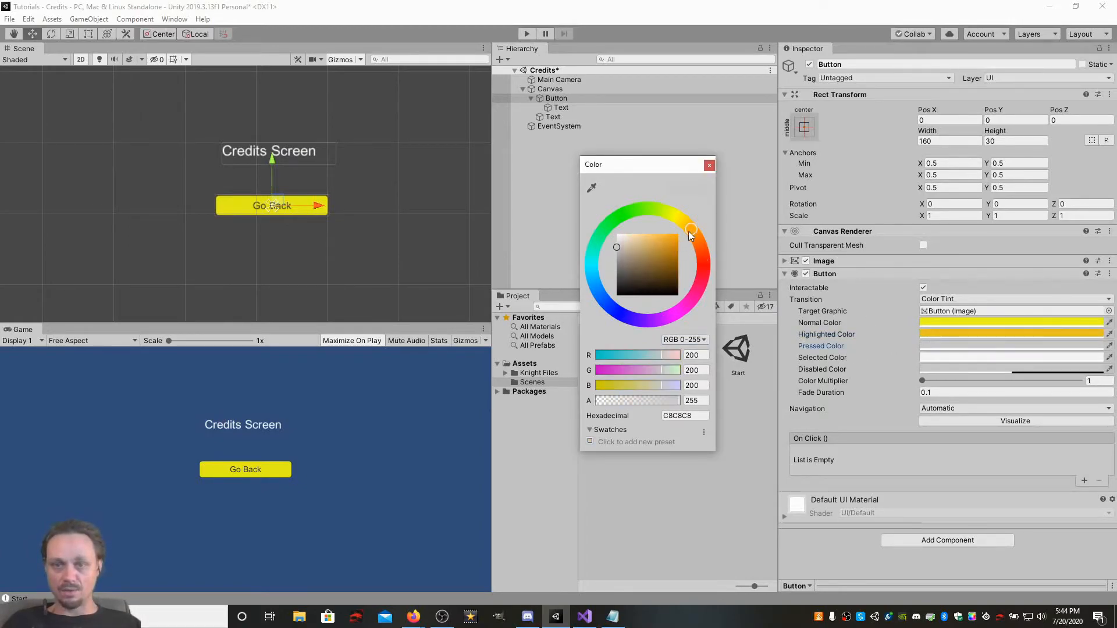
click(670, 247)
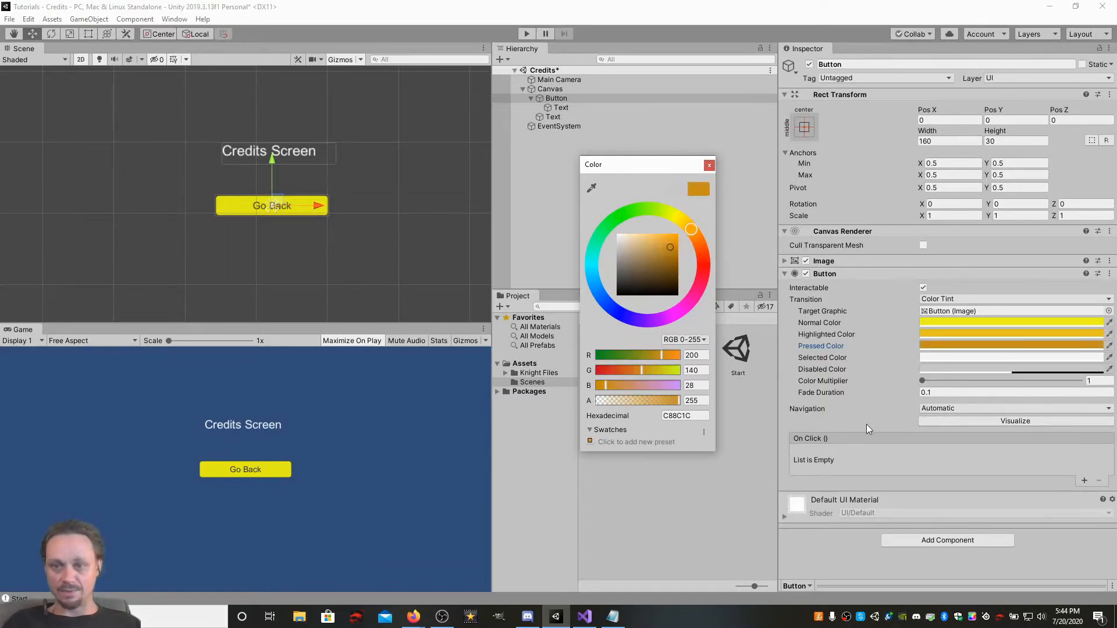
click(710, 166)
Add the existing Button Clicked script as a component of the Go Back button.
click(962, 544)
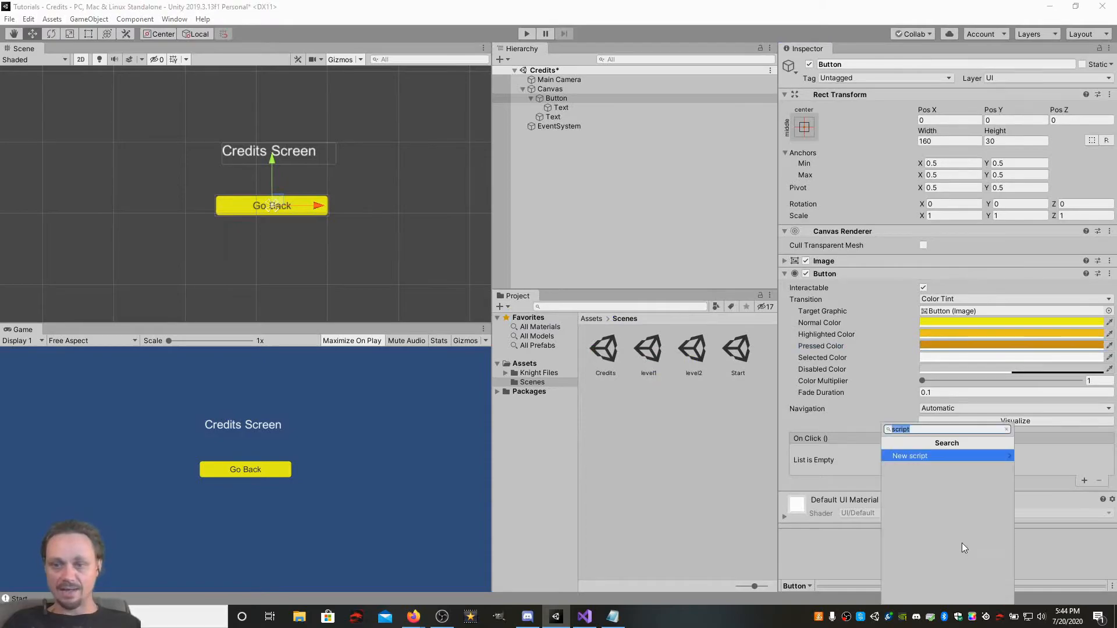
key(BackSpace)
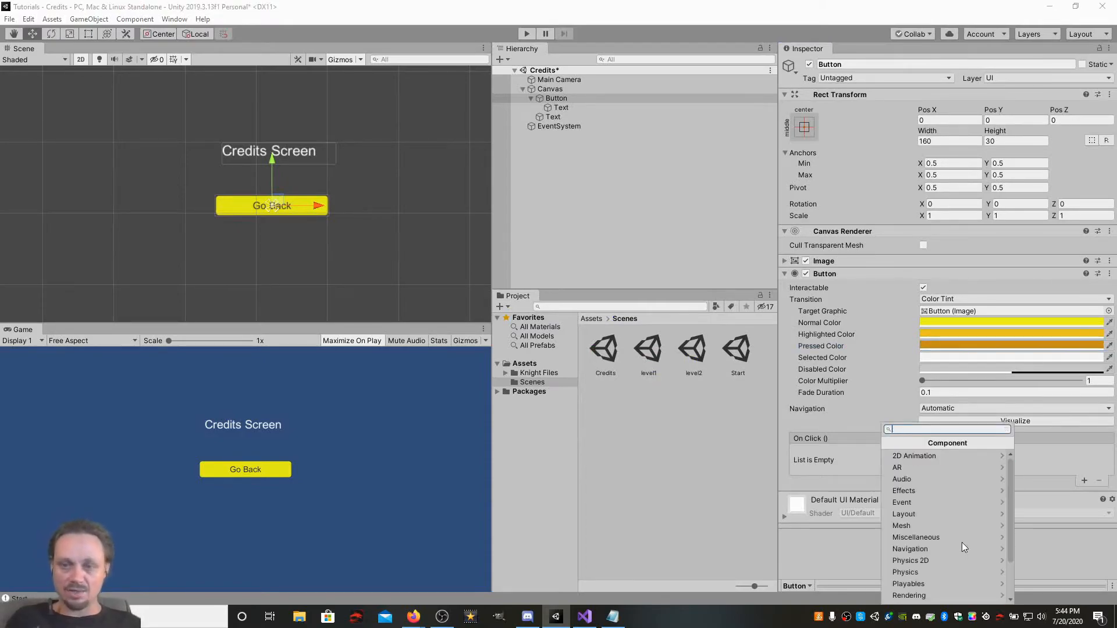
text(cli)
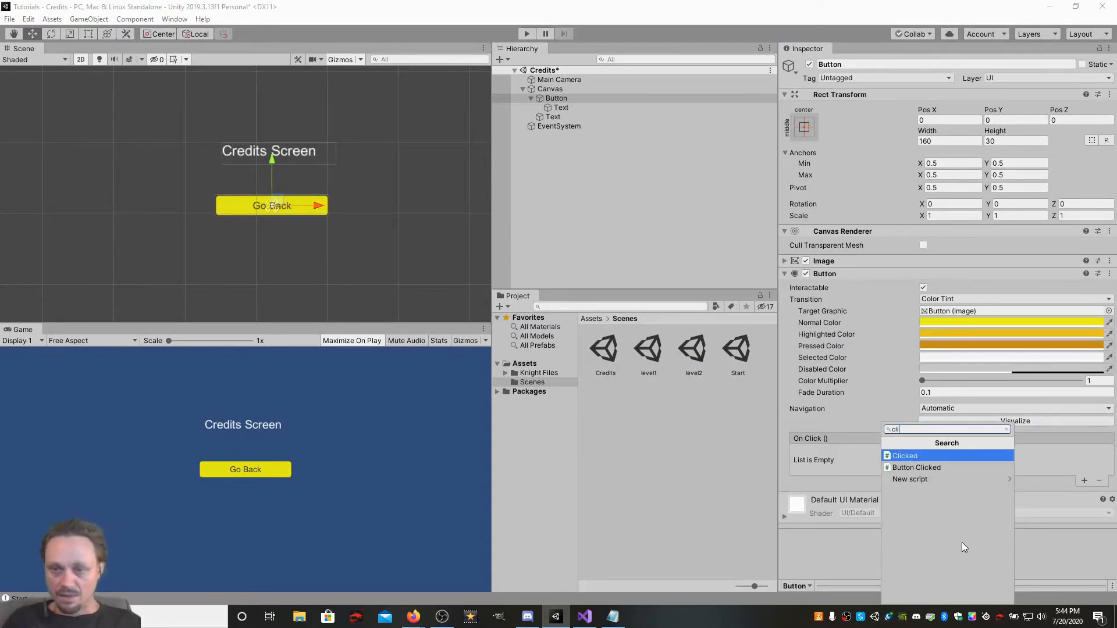
click(911, 470)
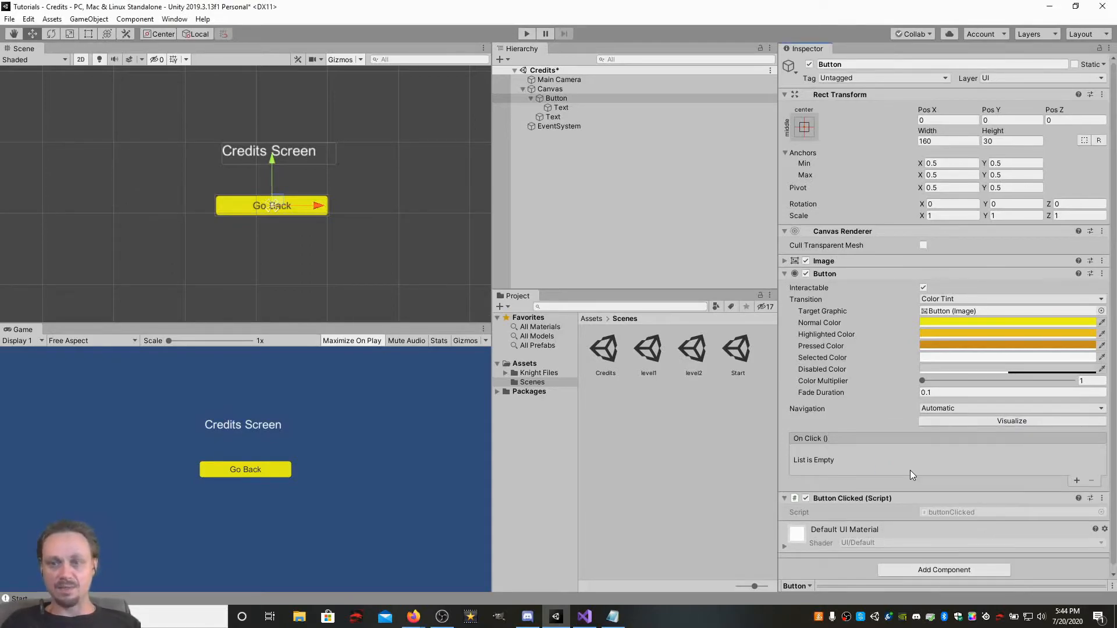
Copy the class body of the buttonClicked script, from the btn declaration through TaskOnClick, close the file and return to Unity.
double_click(952, 506)
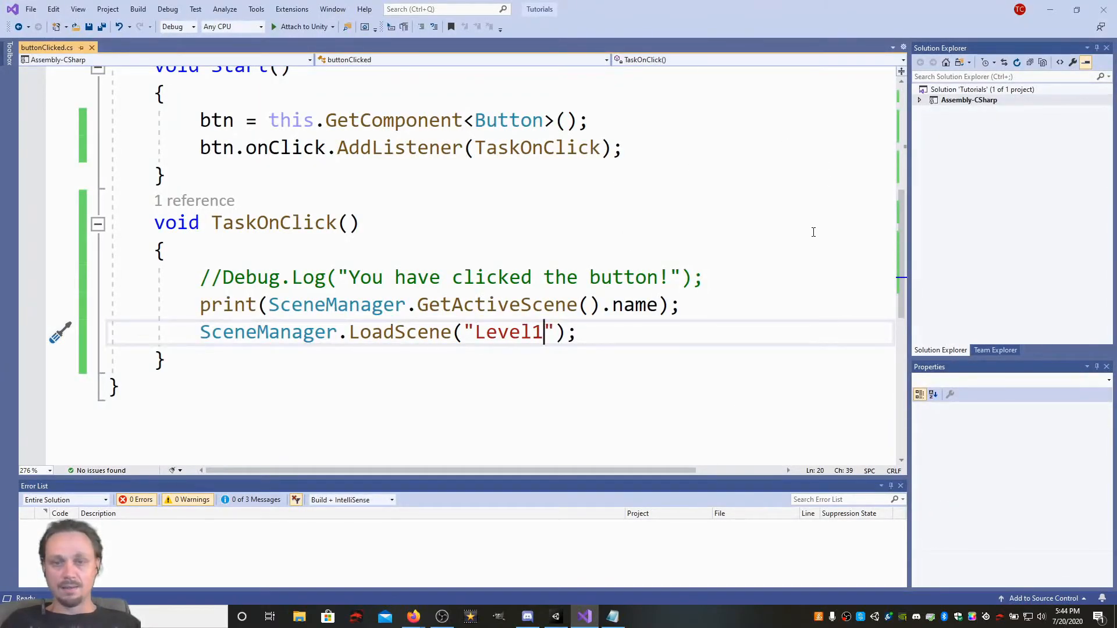
scroll(814, 232, down, 2)
scroll(813, 232, up, 4)
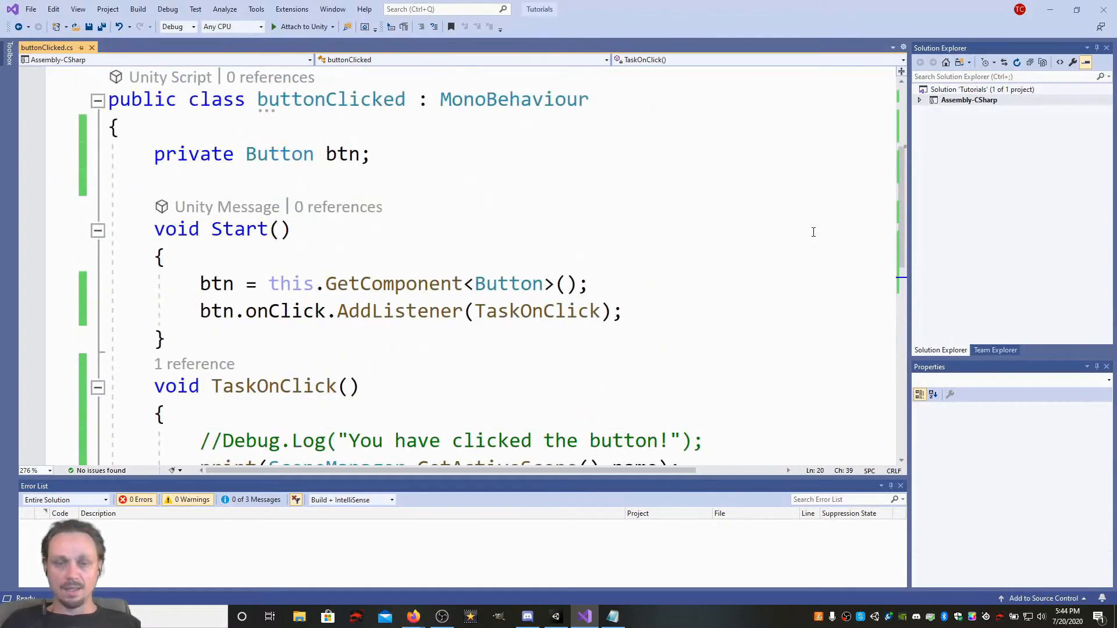
scroll(813, 232, down, 1)
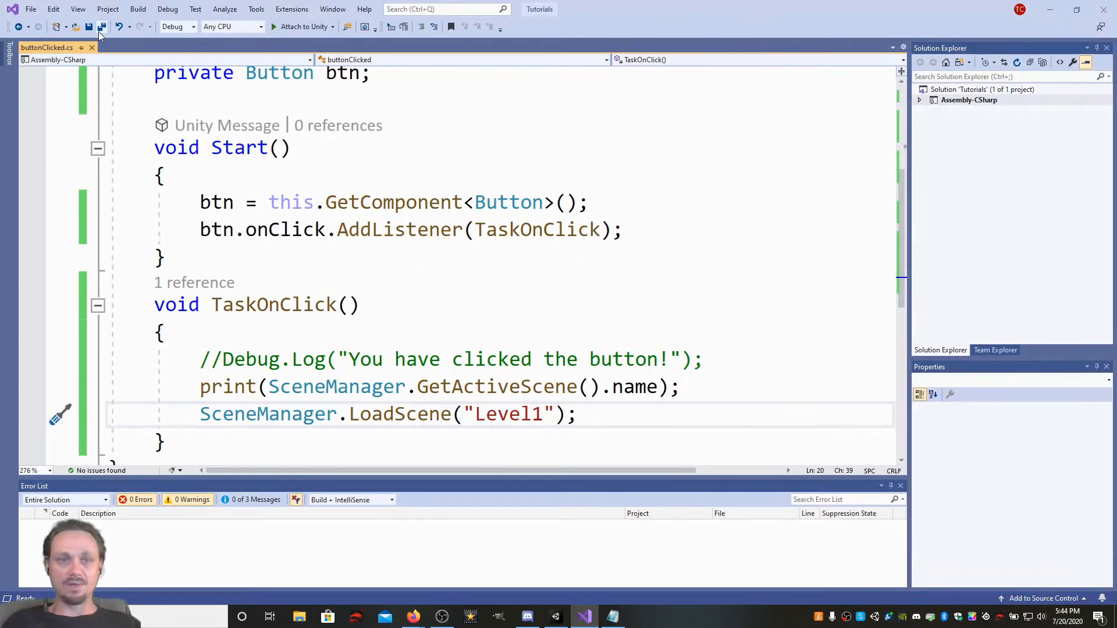
scroll(346, 186, up, 1)
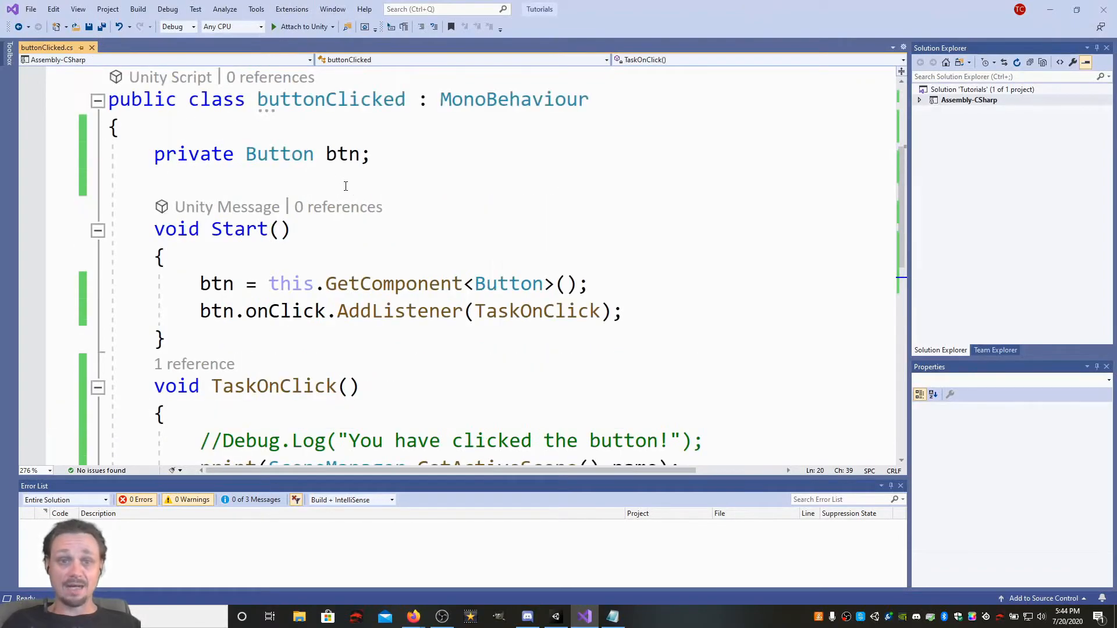
ctrl+scroll(232, 174, down, 1)
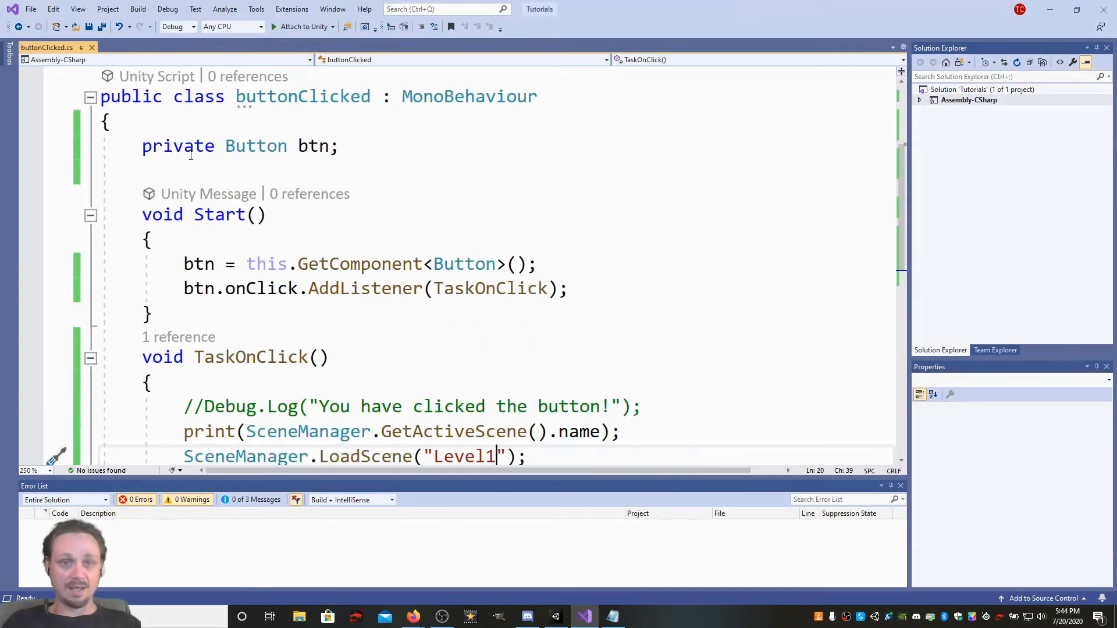
drag(140, 145, 322, 325)
scroll(319, 214, down, 2)
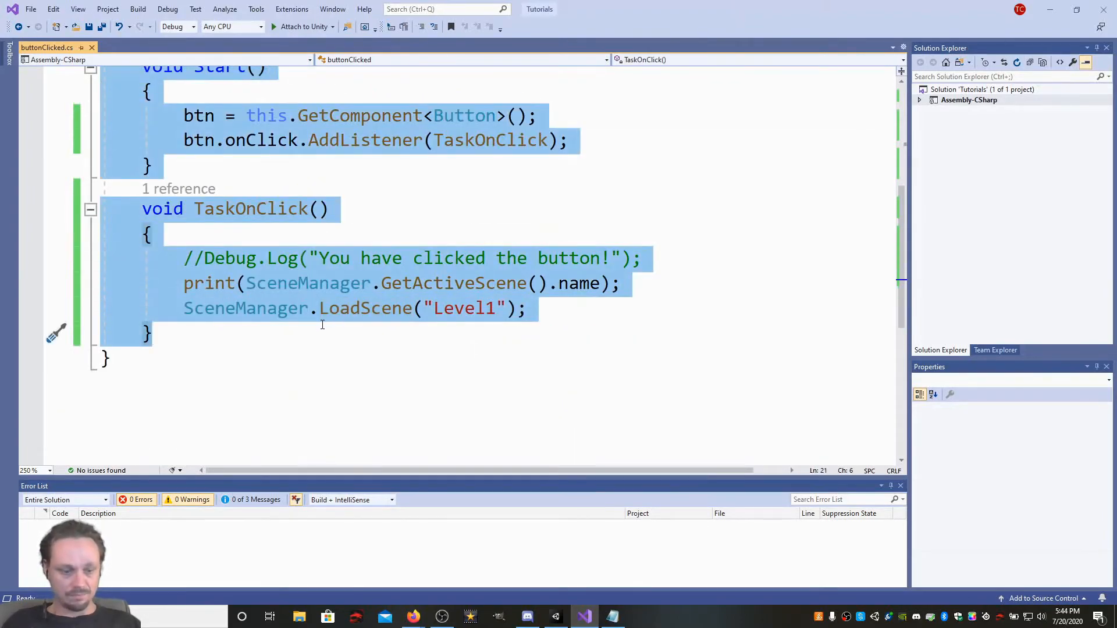
click(92, 47)
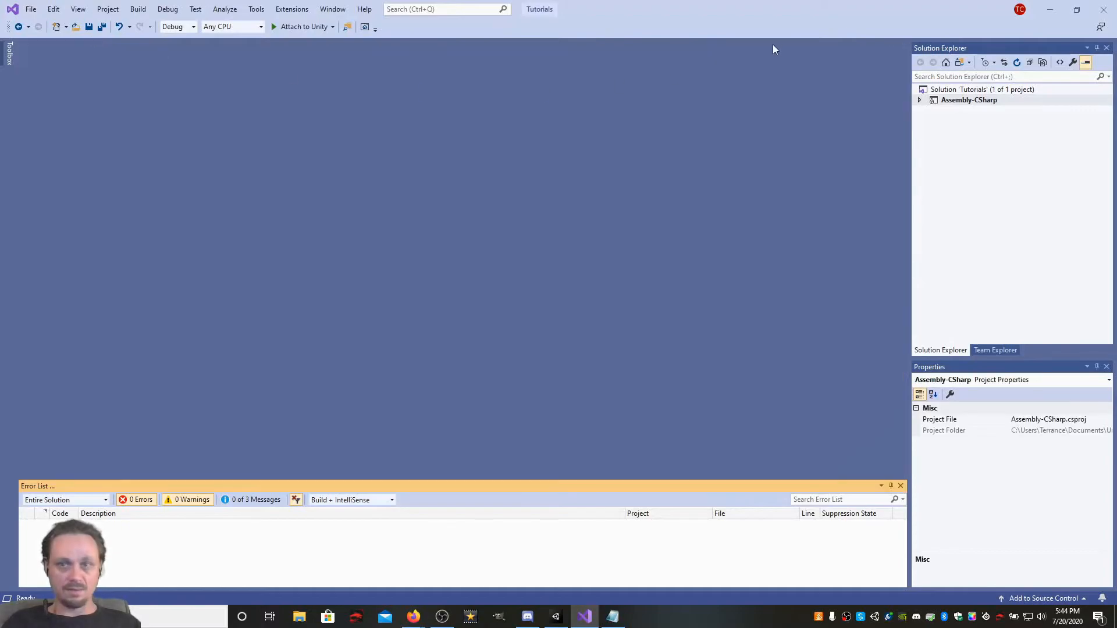
click(1060, 15)
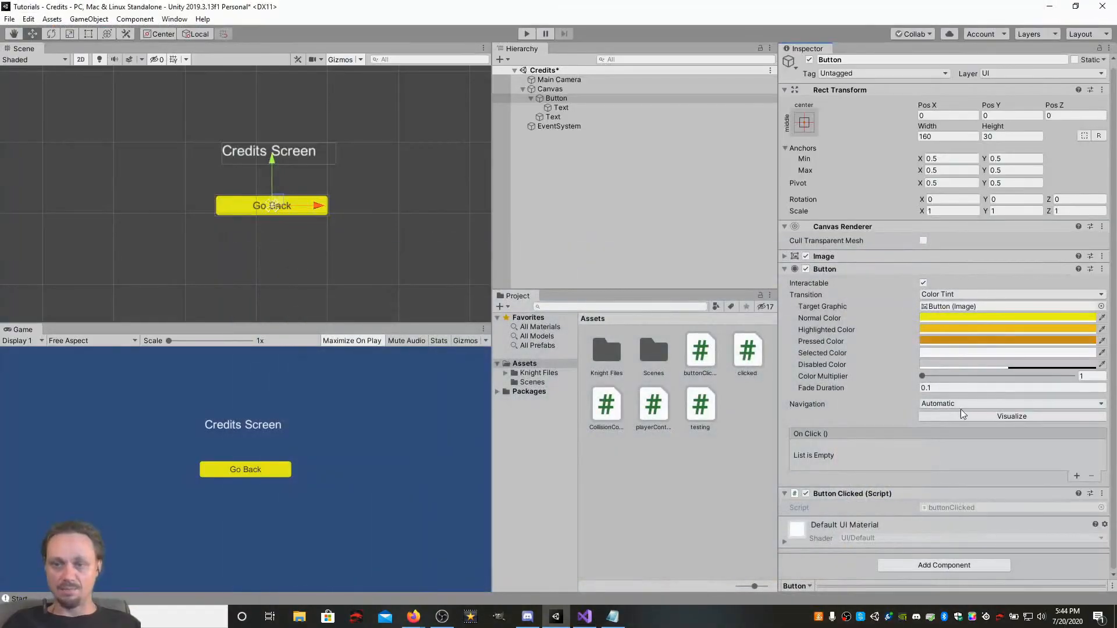
Remove the Button Clicked script from the Go Back button and add a new script named creditsClicked.
right_click(1030, 493)
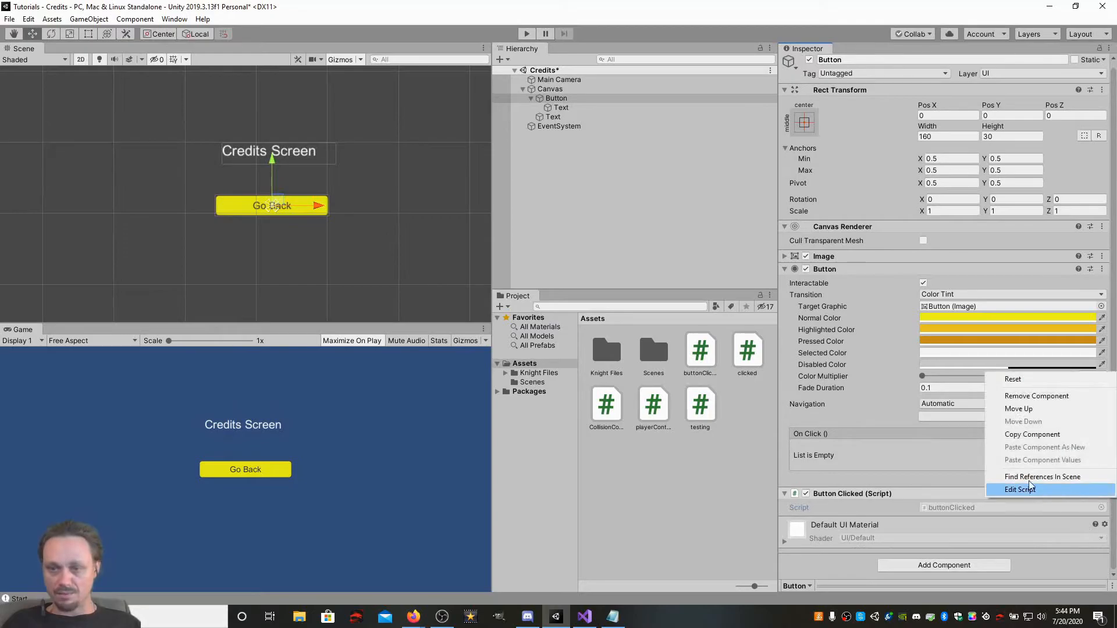
click(1015, 395)
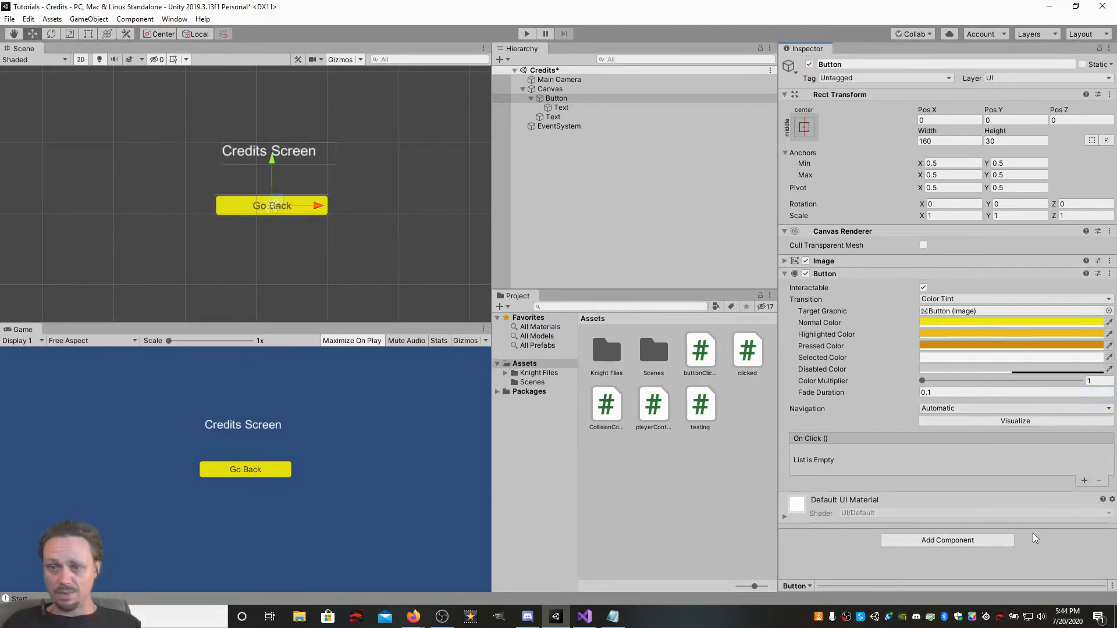
click(965, 541)
text(script)
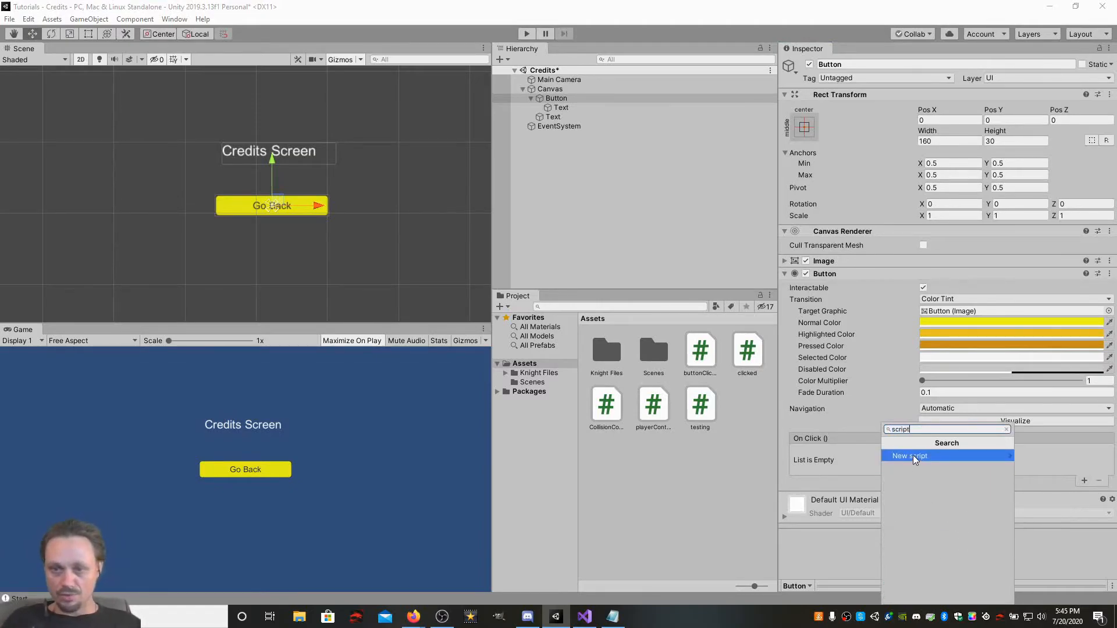
click(914, 456)
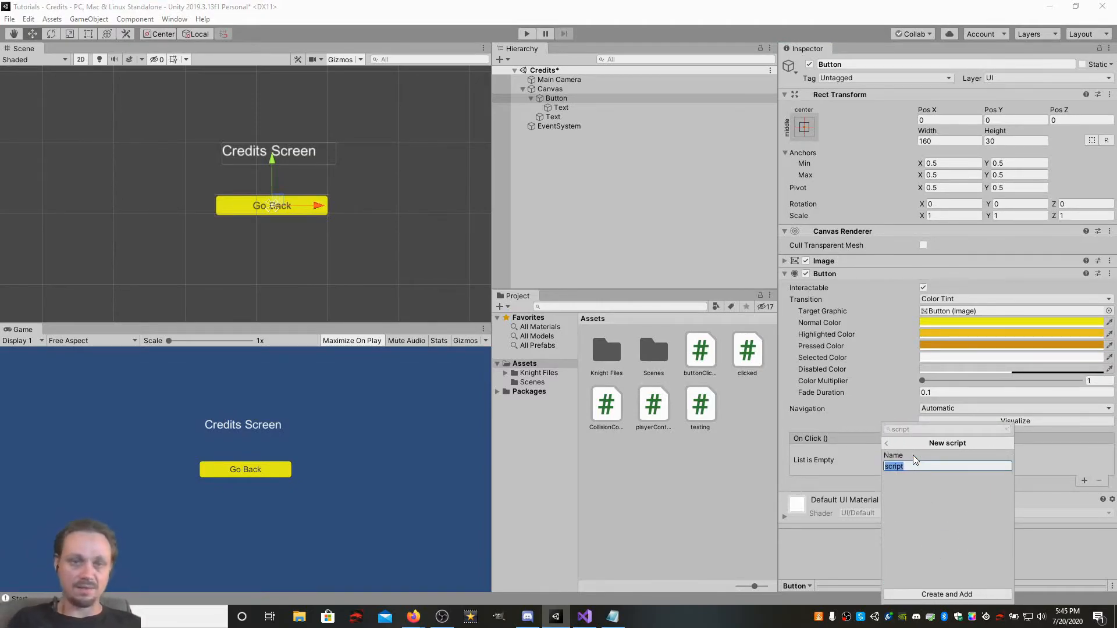
text(creditsClicked)
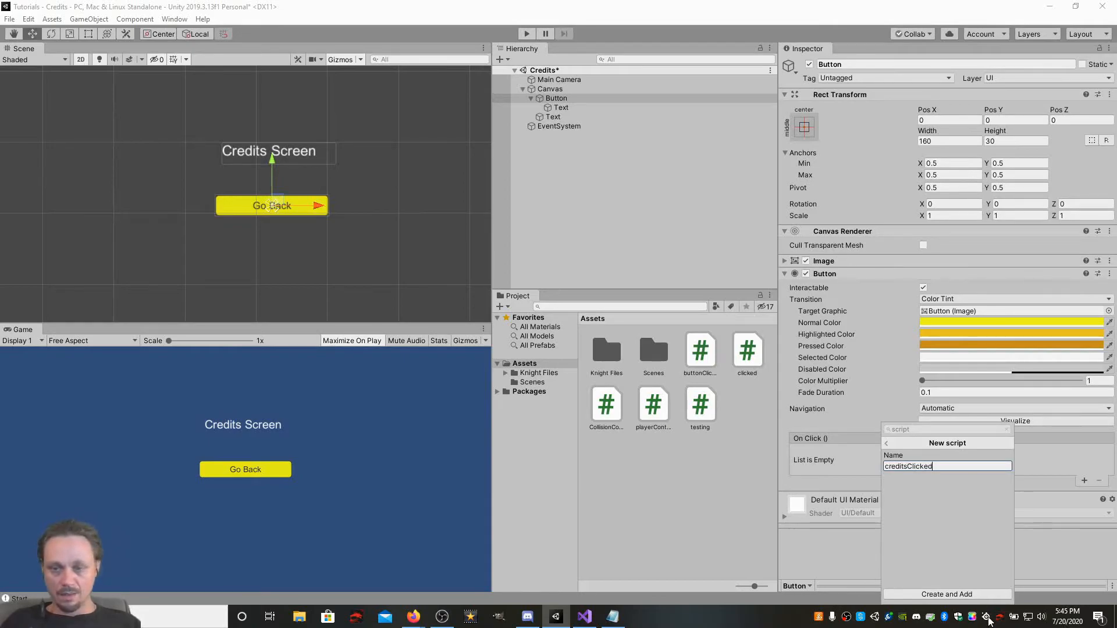
click(961, 594)
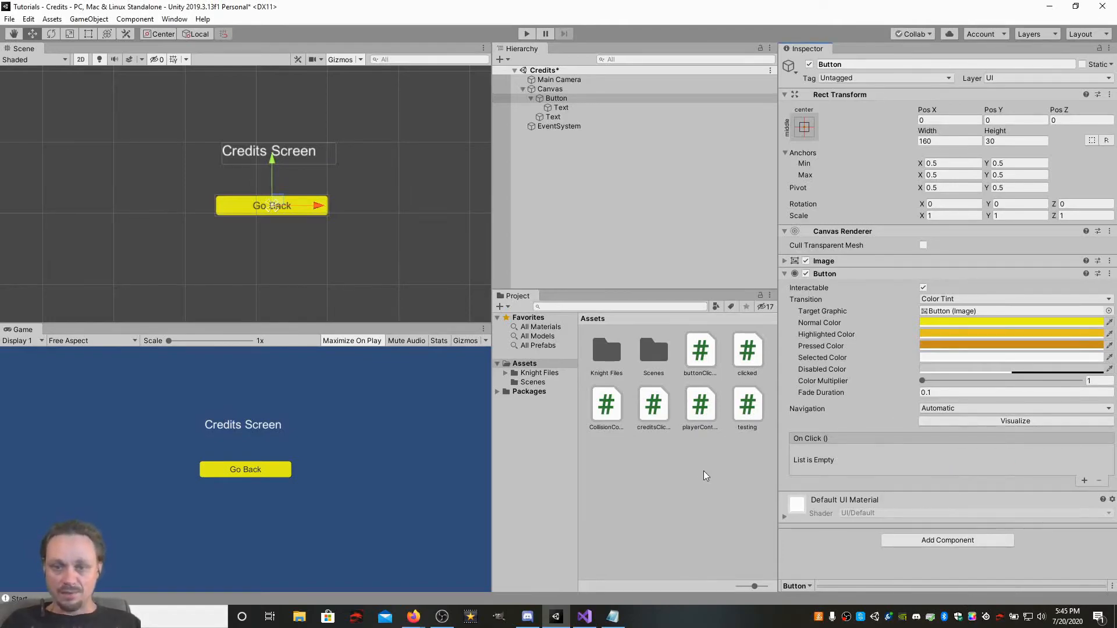
Replace the default Start and Update methods in the creditsClicked script with the code copied from buttonClicked.
double_click(653, 405)
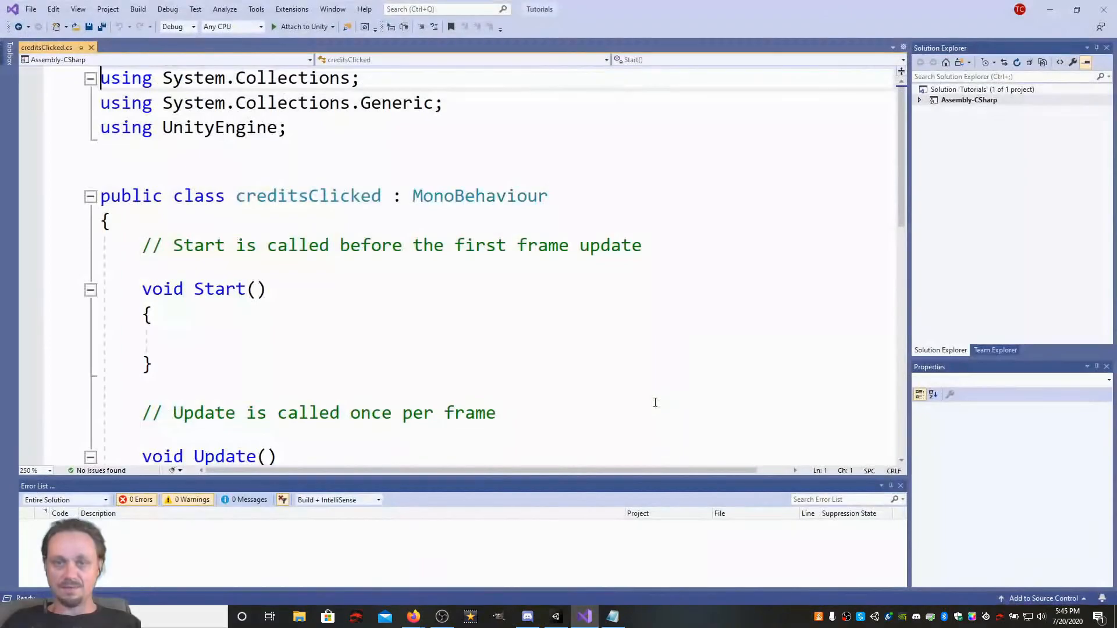
drag(139, 245, 239, 373)
scroll(239, 312, down, 2)
text(private Button btn;      void Start()     {         btn = this.GetComponent<Button>();         btn.onClick.AddListener(TaskOnClick);     }      void TaskOnClick()     {         //Debug.Log("You have clicked the button!");         print(SceneManager.GetActiveScene().name);         SceneManager.LoadScene("Level1");     })
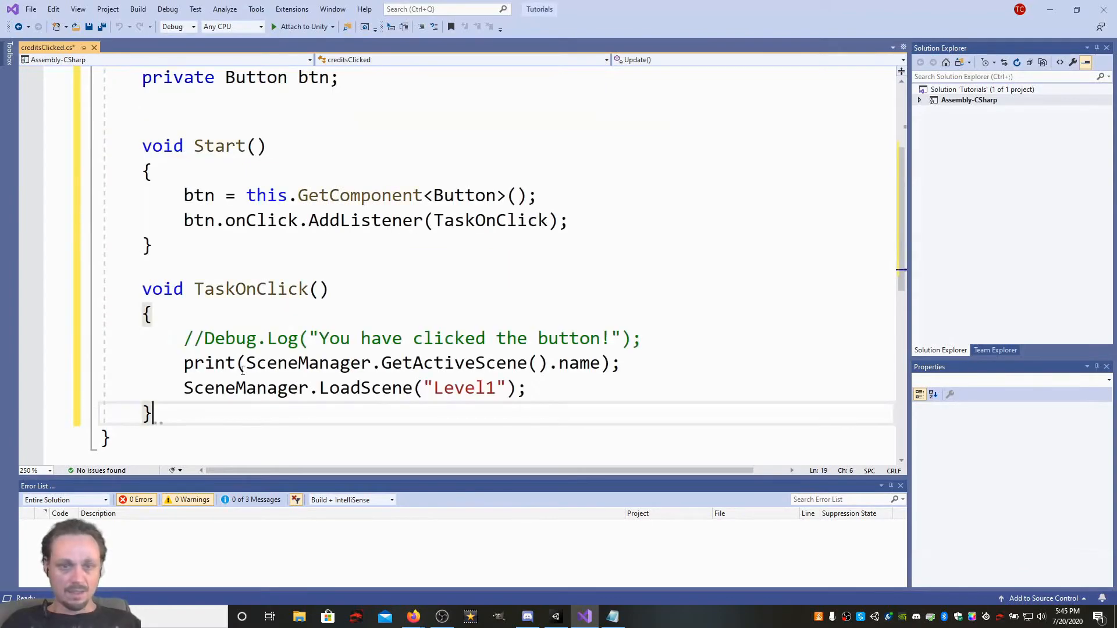
scroll(483, 325, up, 3)
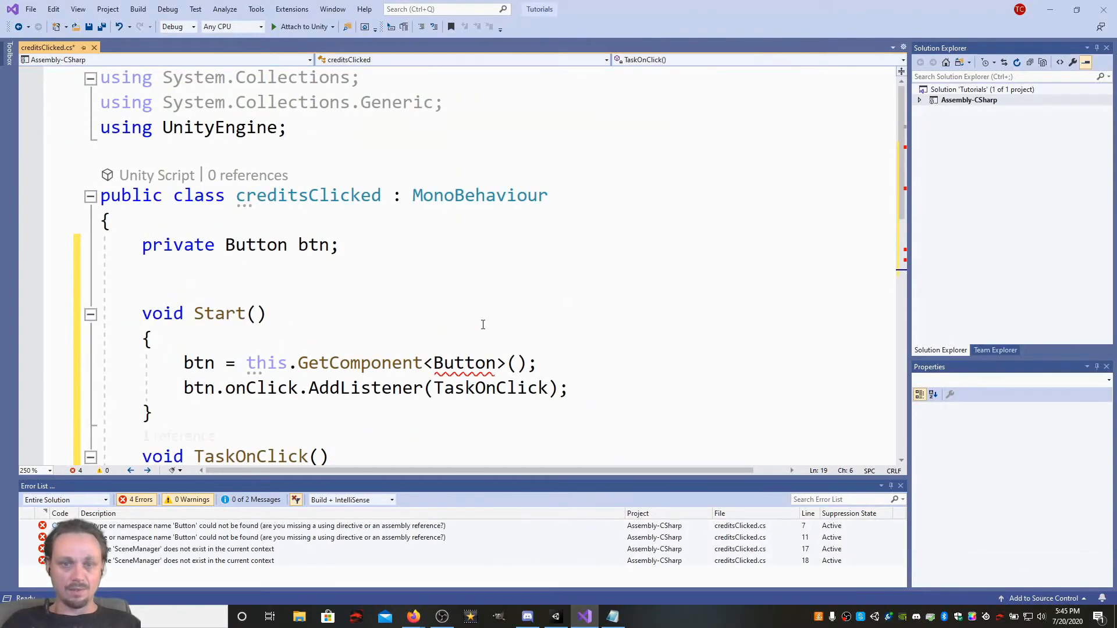
drag(286, 129, 100, 128)
right_click(135, 125)
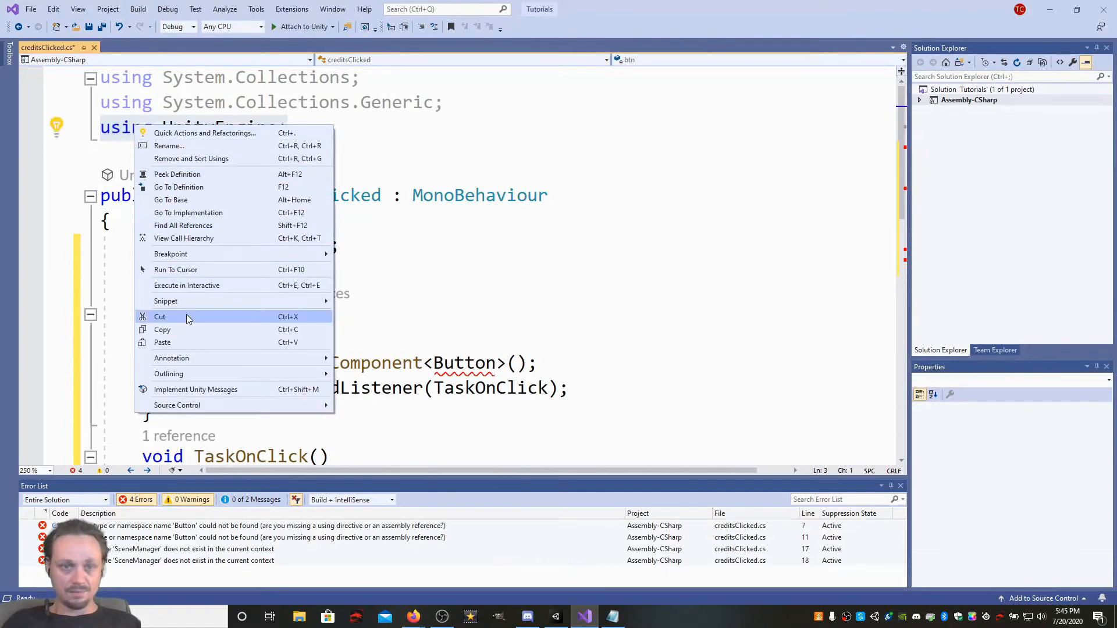
click(456, 302)
Resolve the missing Button type in creditsClicked by adding the using UnityEngine.UI directive from the suggested fixes.
mouse_move(465, 365)
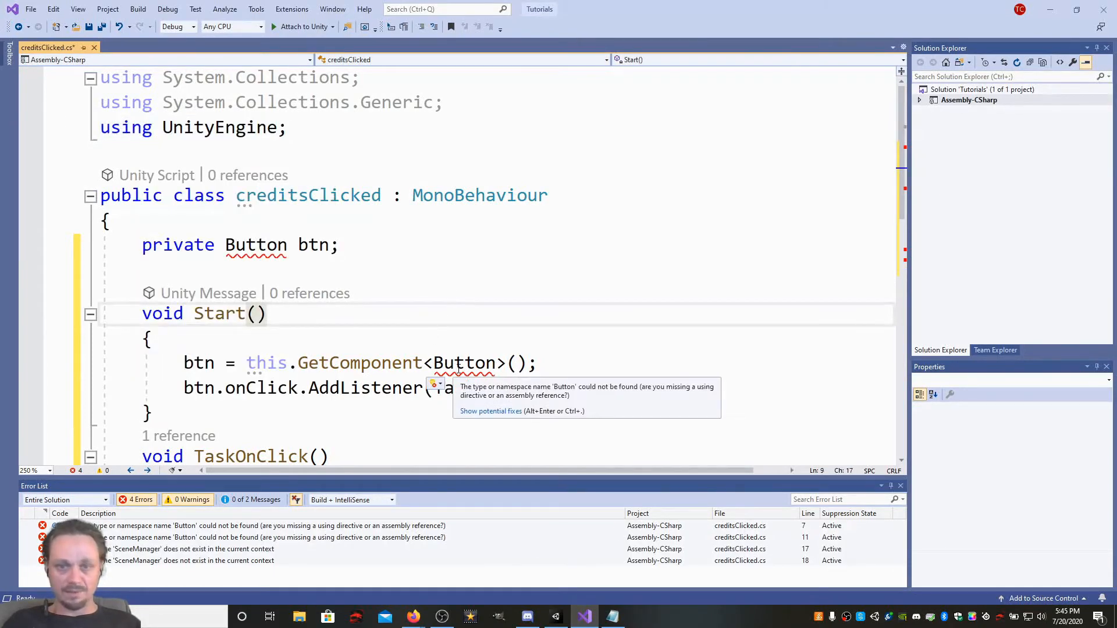
click(483, 412)
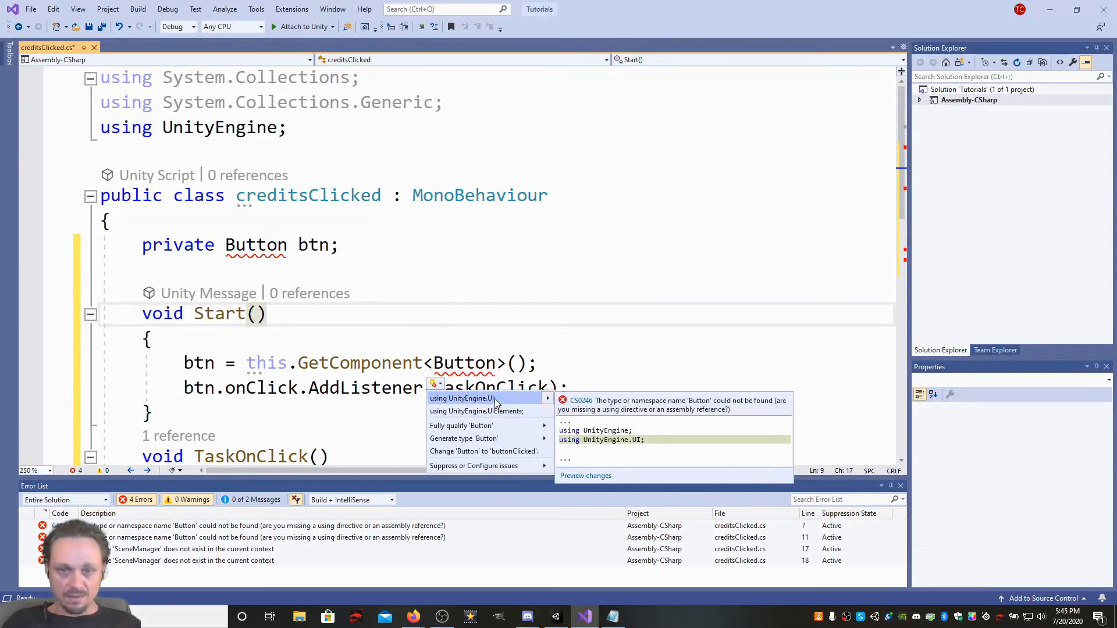
click(494, 399)
Resolve the missing SceneManager name in creditsClicked by adding the using UnityEngine.SceneManagement directive from the suggested fixes.
scroll(481, 331, down, 5)
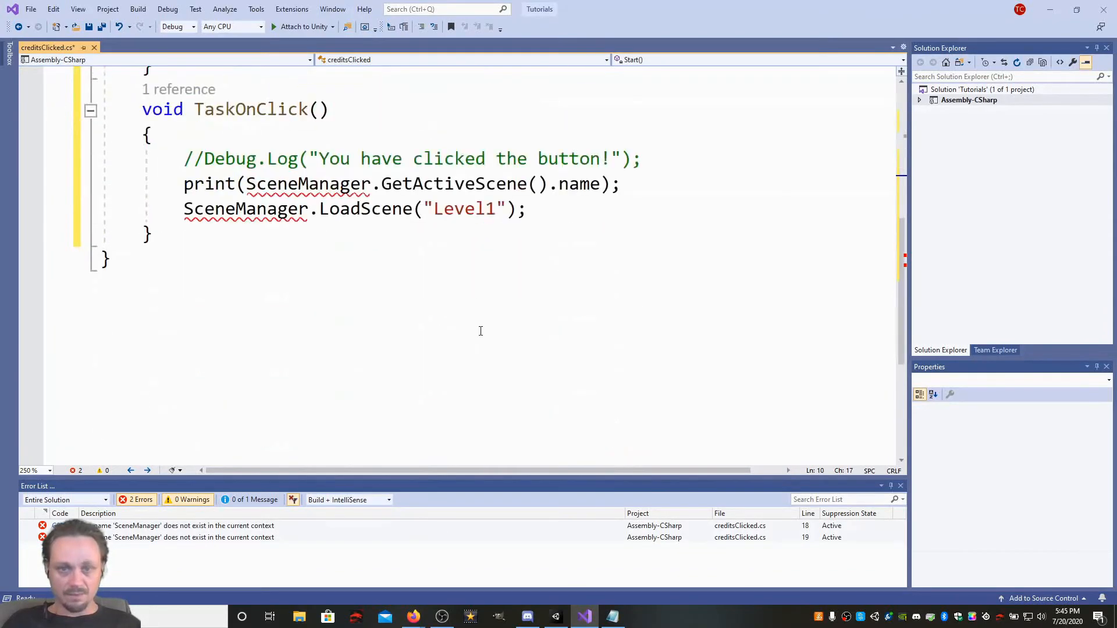
scroll(480, 331, up, 2)
right_click(341, 336)
click(622, 406)
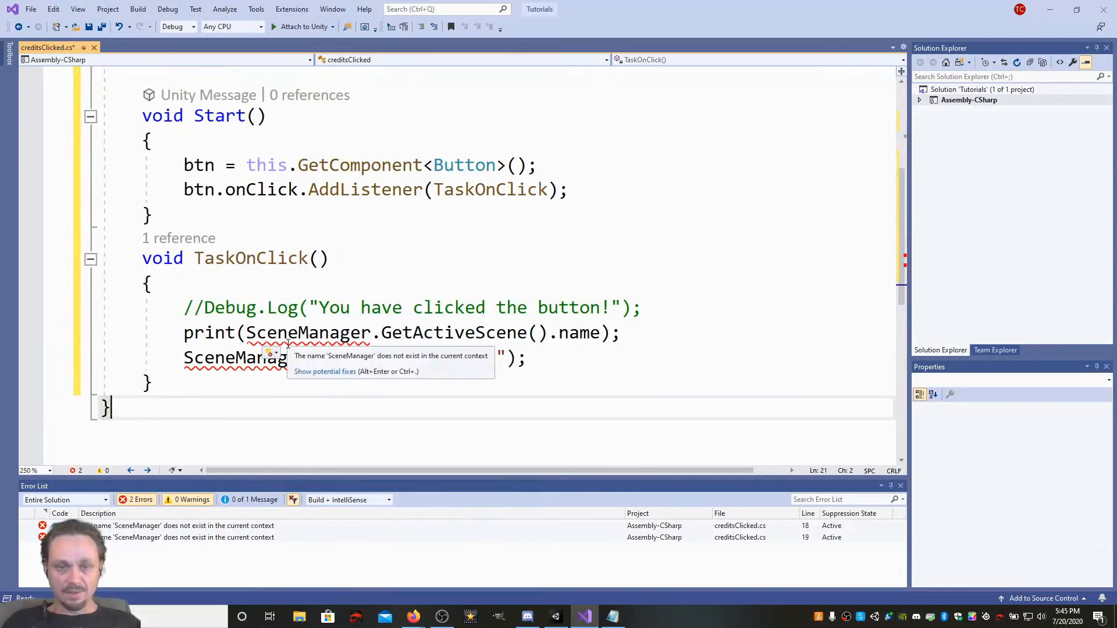
click(311, 373)
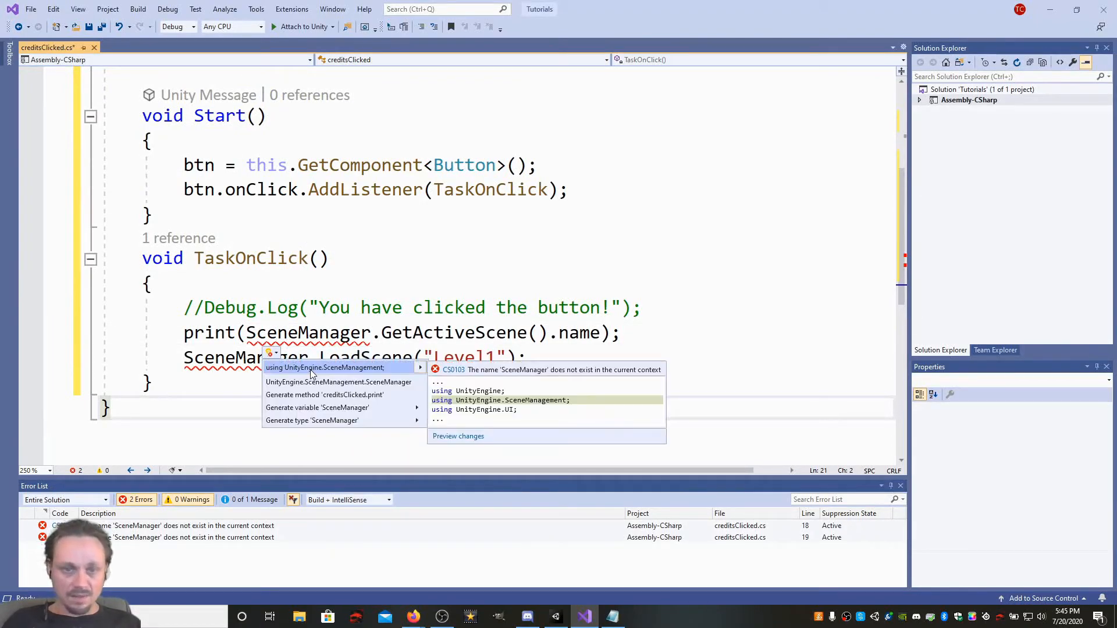
click(311, 371)
scroll(417, 297, up, 4)
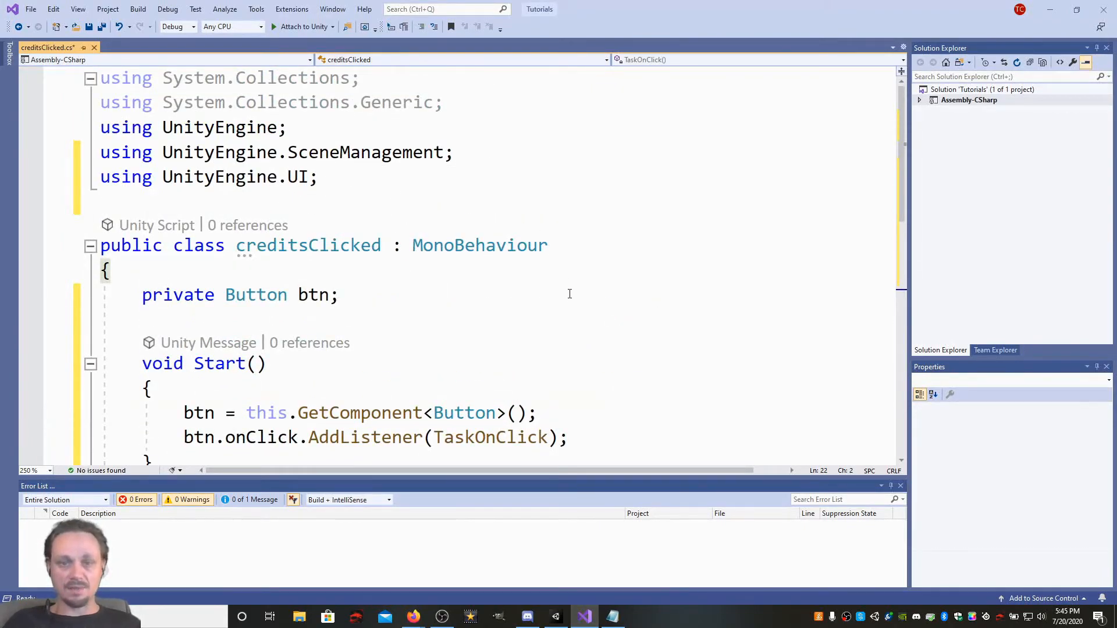
Change the scene loaded by TaskOnClick in creditsClicked to "Start", save the script and return to Unity.
scroll(569, 292, down, 3)
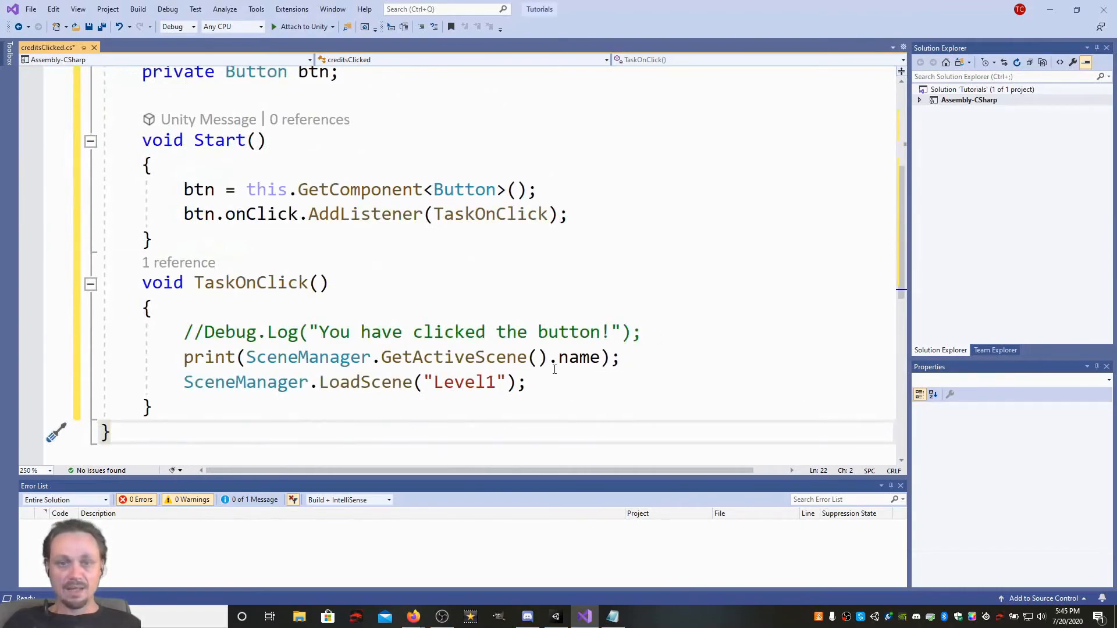
drag(495, 382, 434, 382)
text(Start)
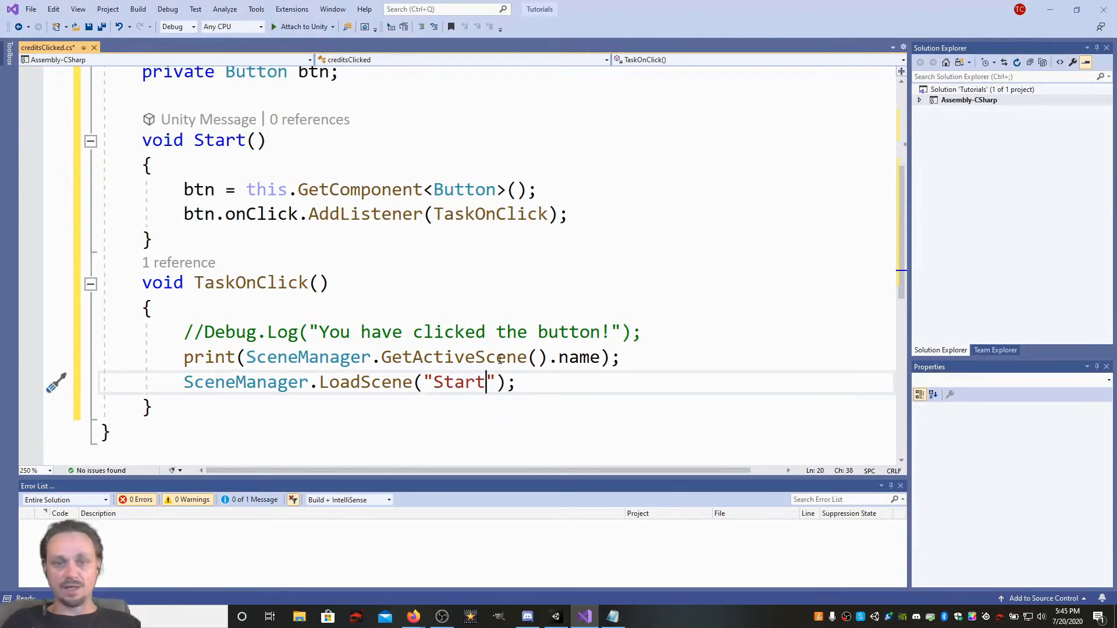
click(696, 289)
scroll(696, 291, up, 3)
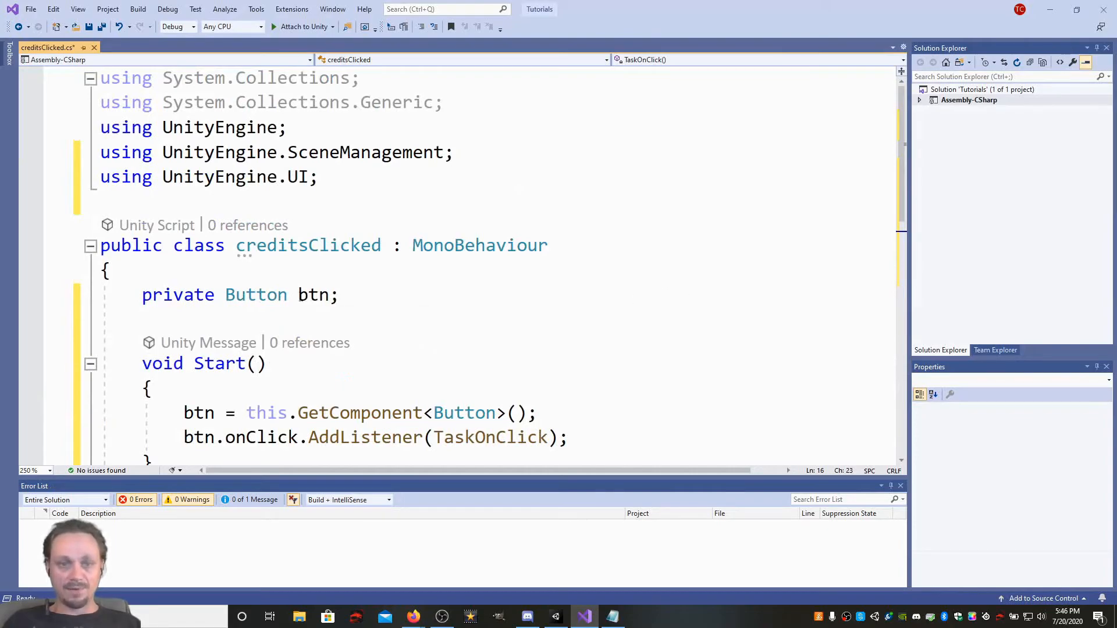
scroll(412, 299, down, 1)
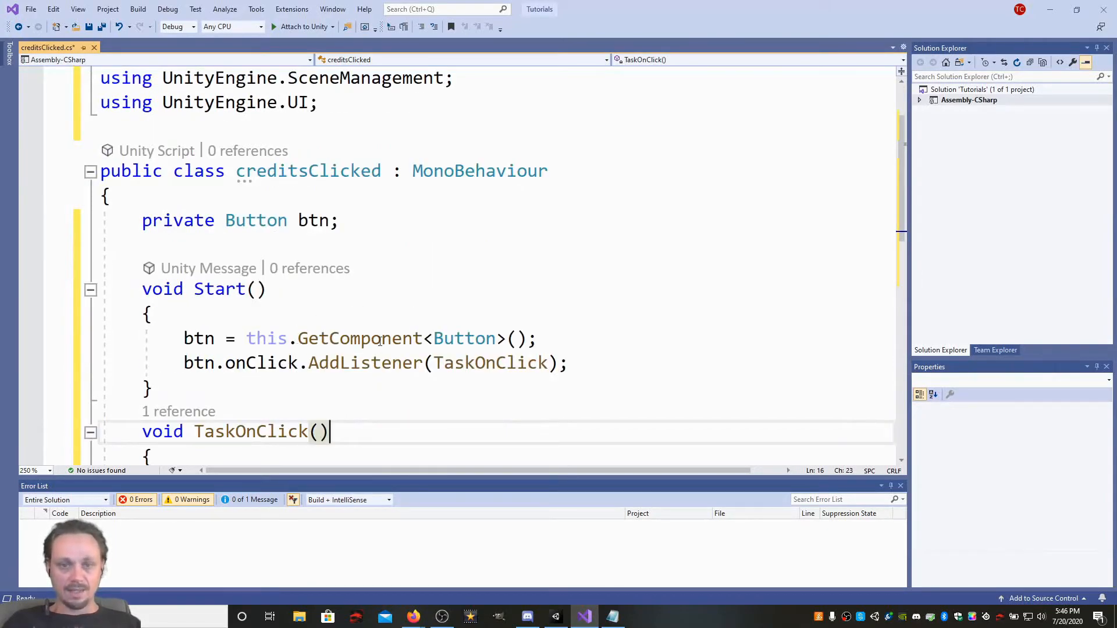
scroll(426, 364, down, 2)
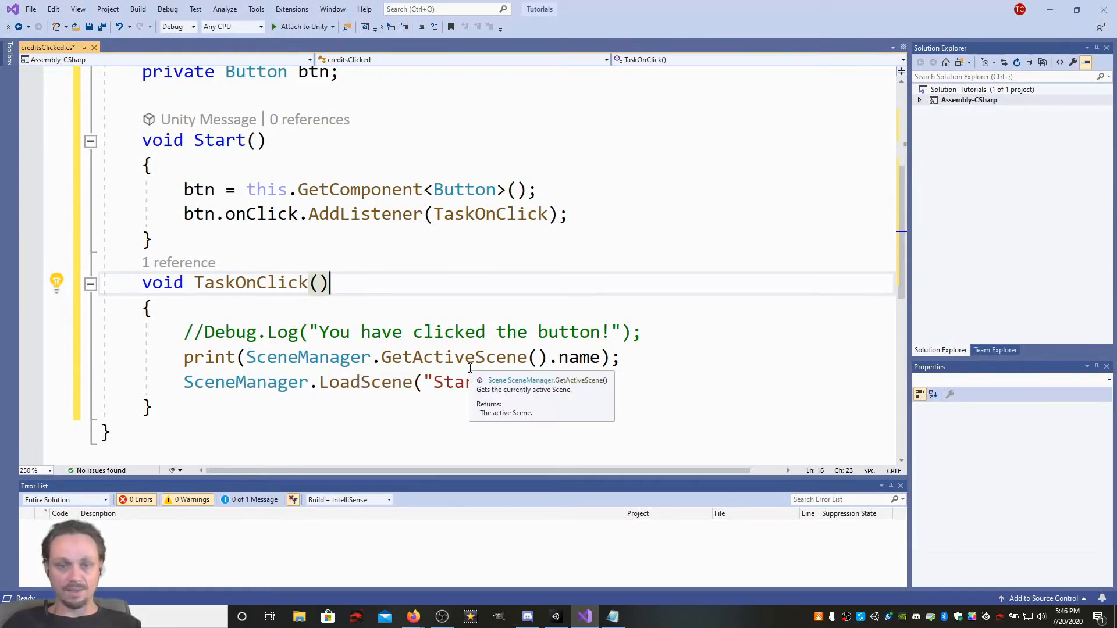
key(ctrl+s)
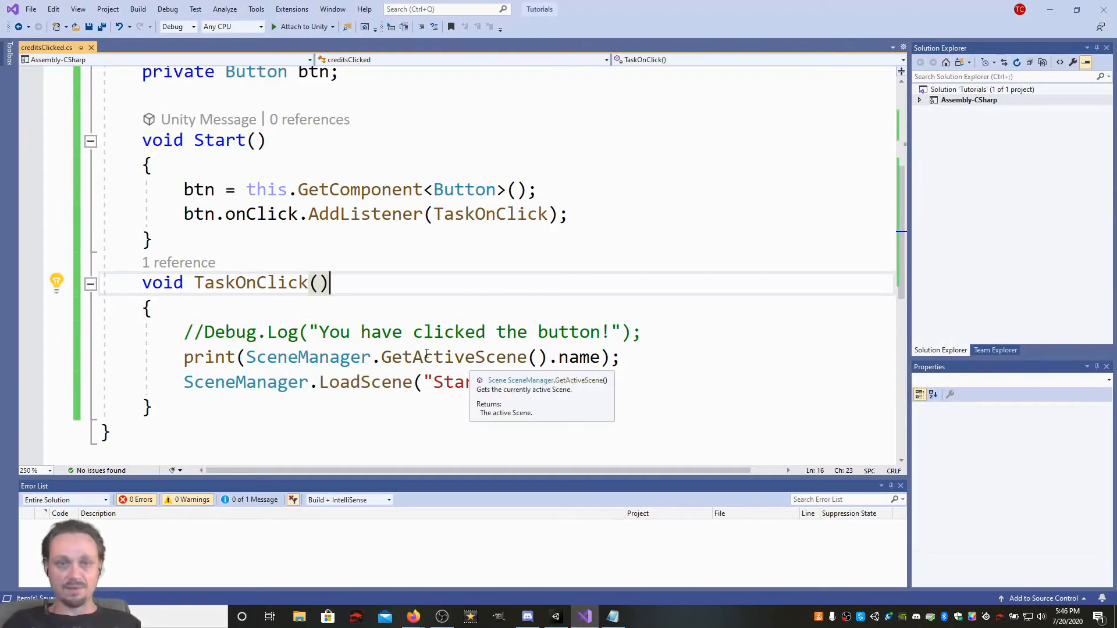
click(1050, 13)
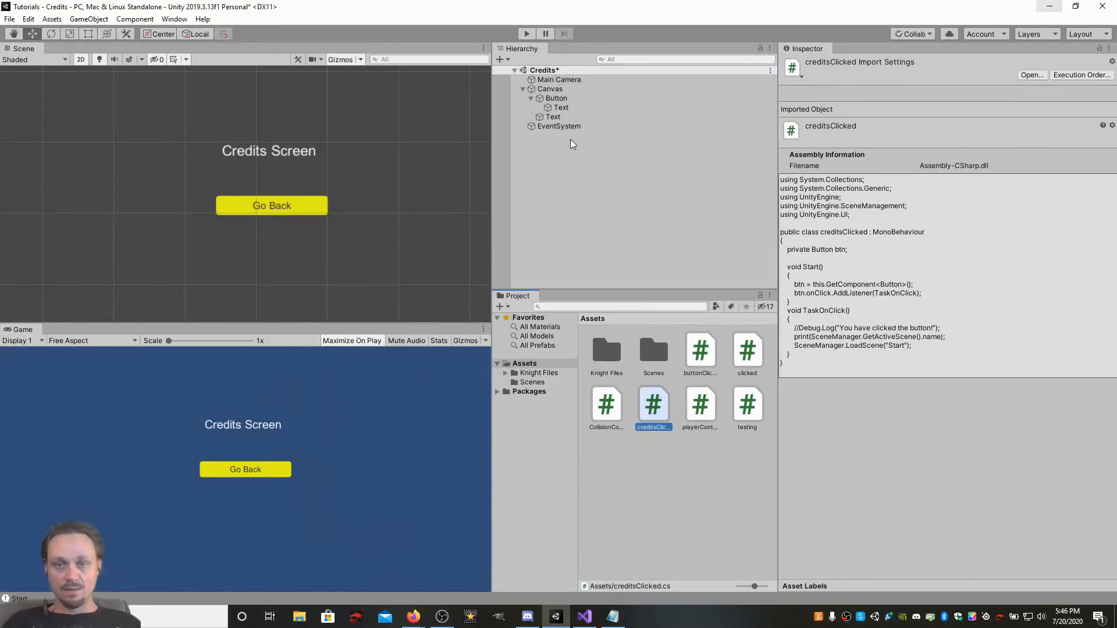
Open the Start scene from the Scenes folder, saving the pending changes to the Credits scene.
double_click(651, 354)
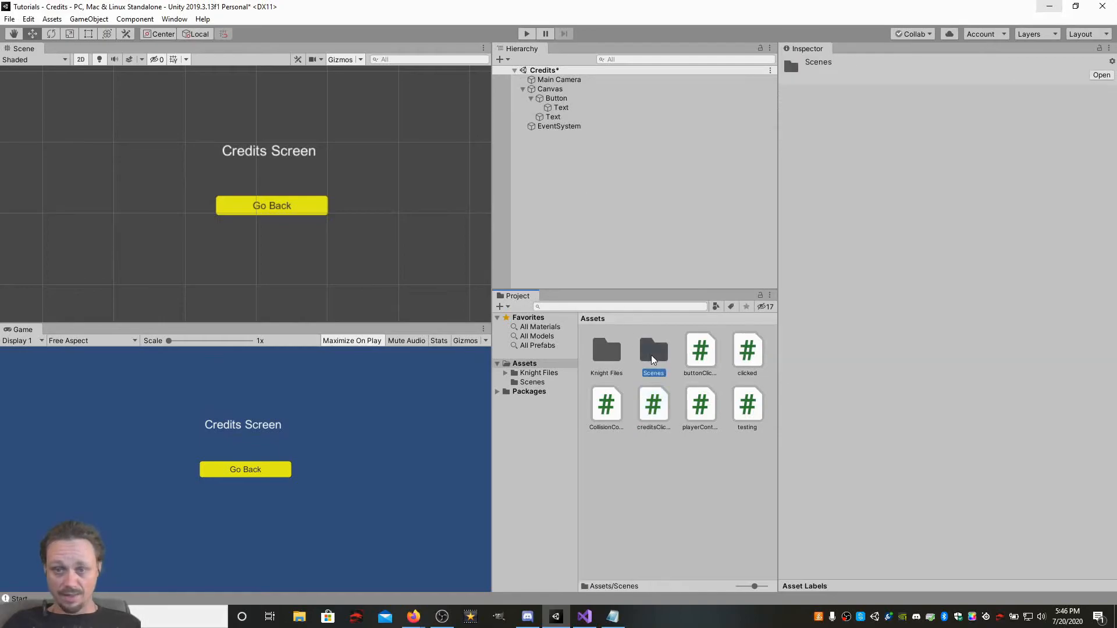
double_click(738, 343)
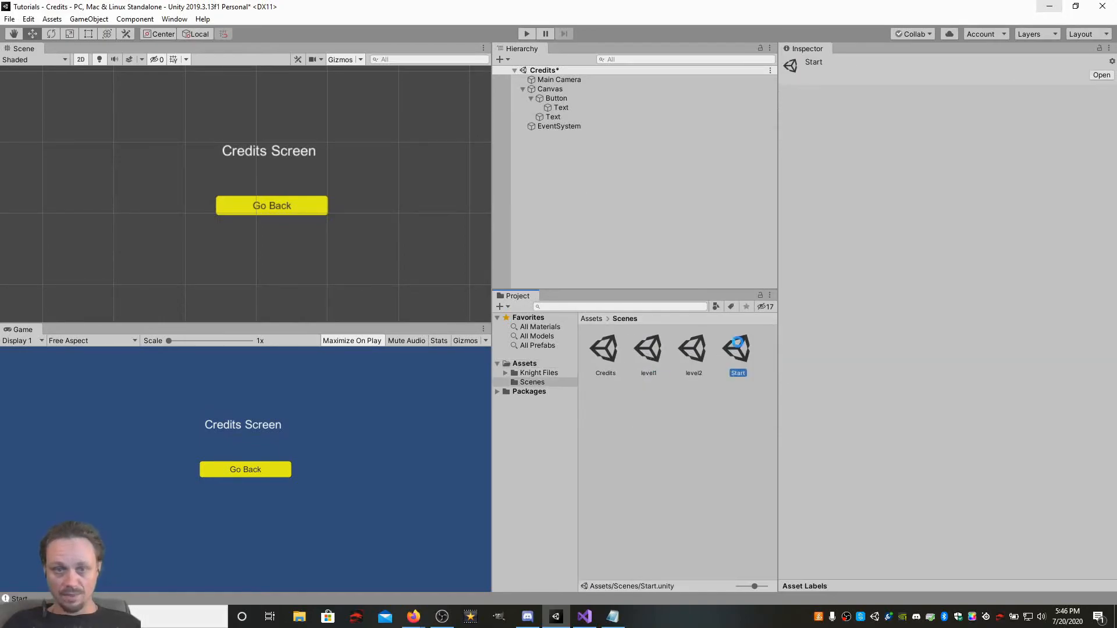
click(553, 333)
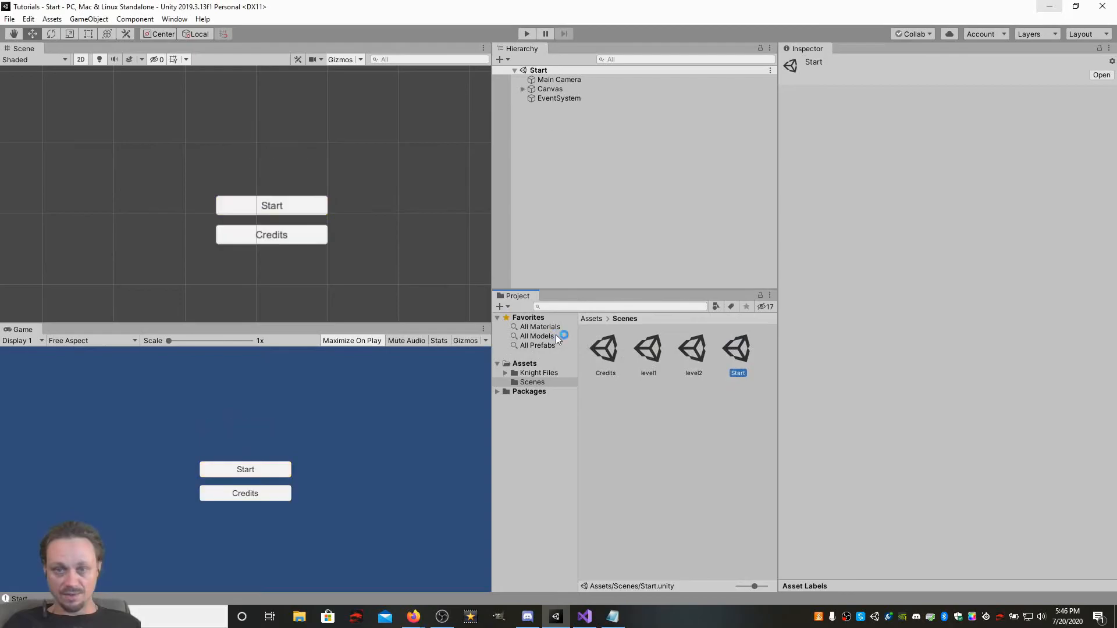
Add a new script component named iwasclicked to the Credits button of the Start scene.
click(262, 235)
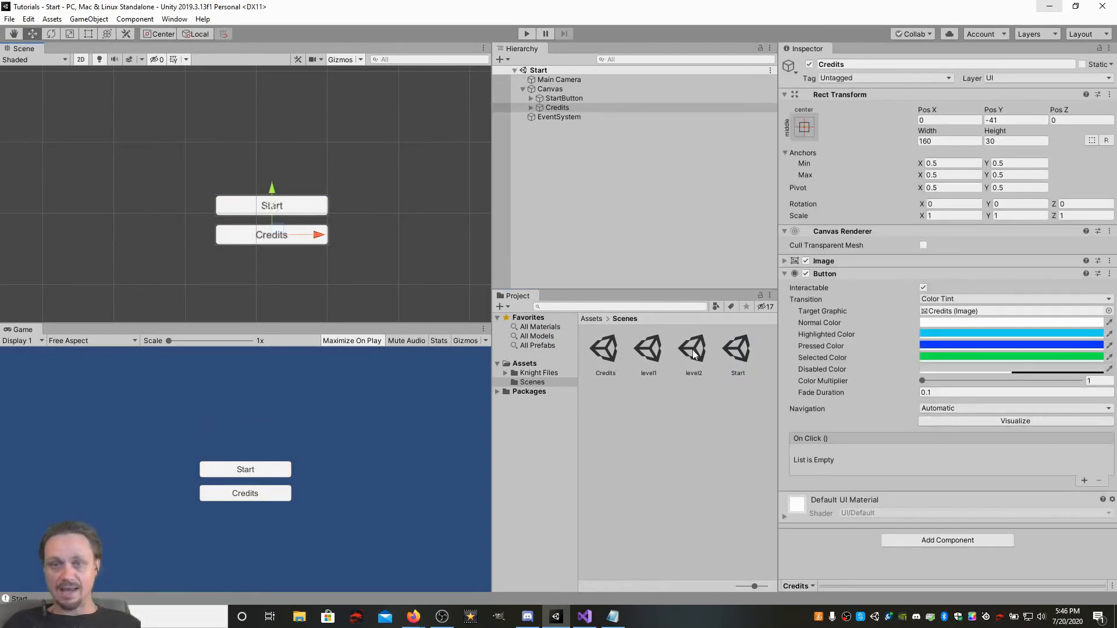
click(577, 105)
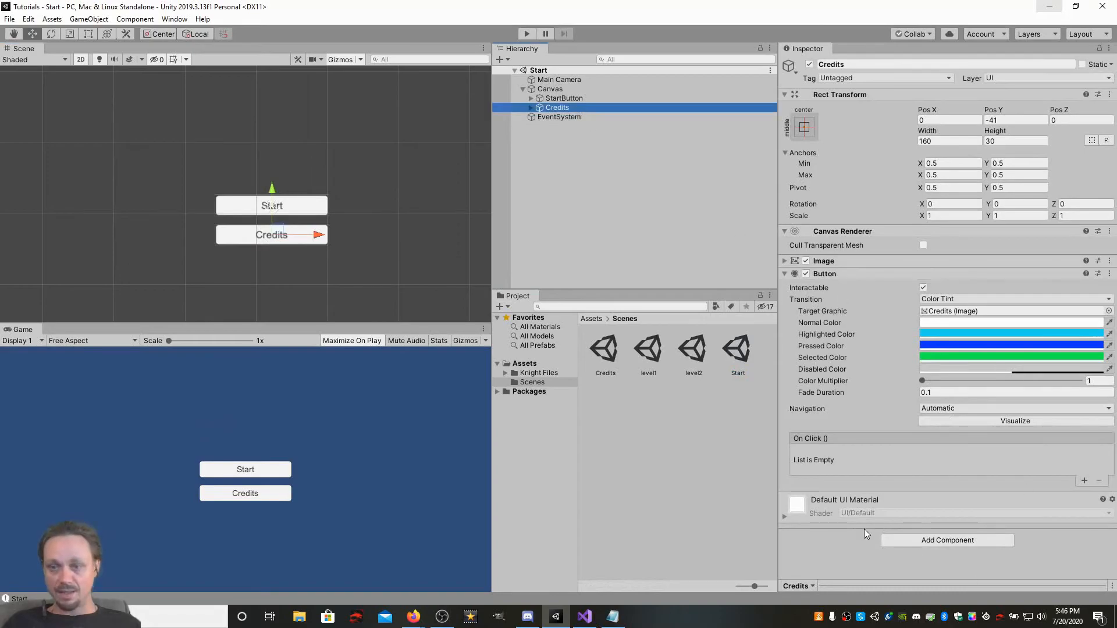
click(910, 544)
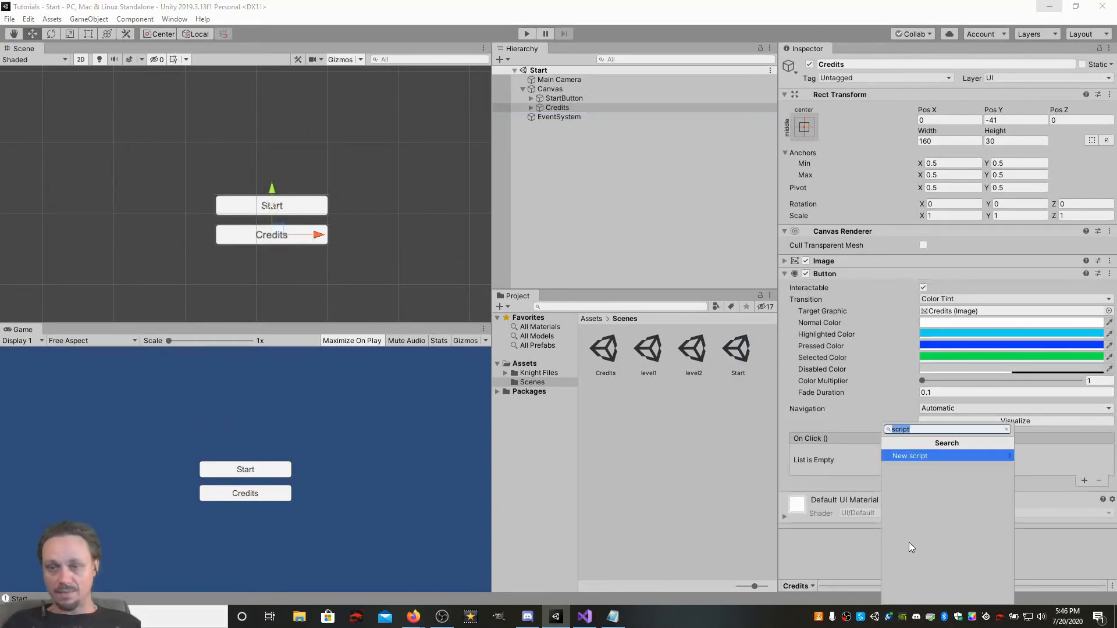
click(934, 456)
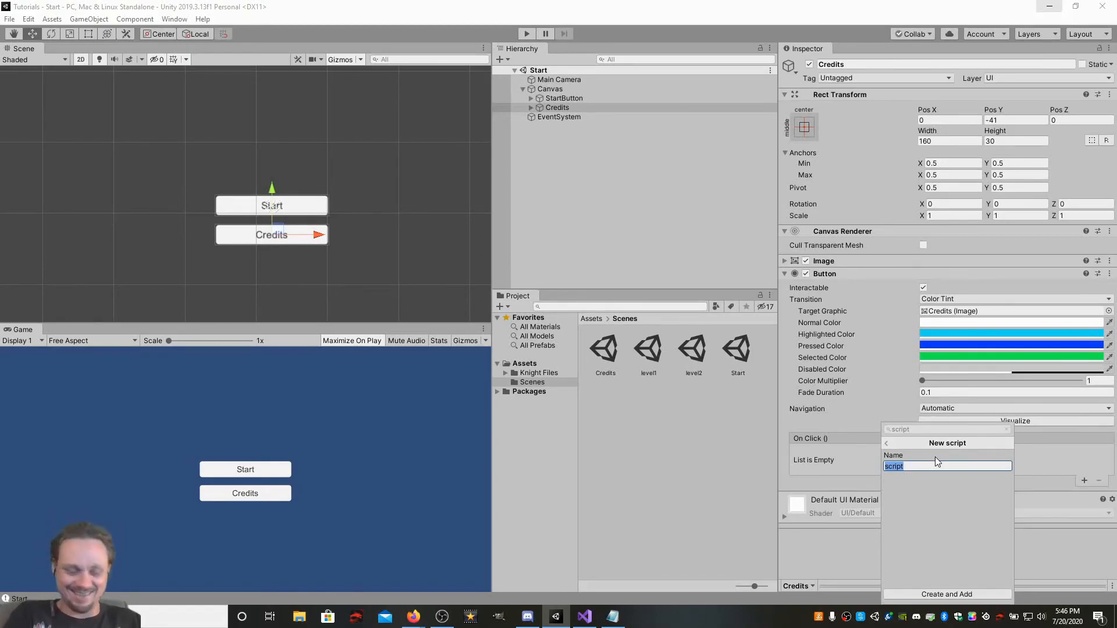
text(iwasclicked)
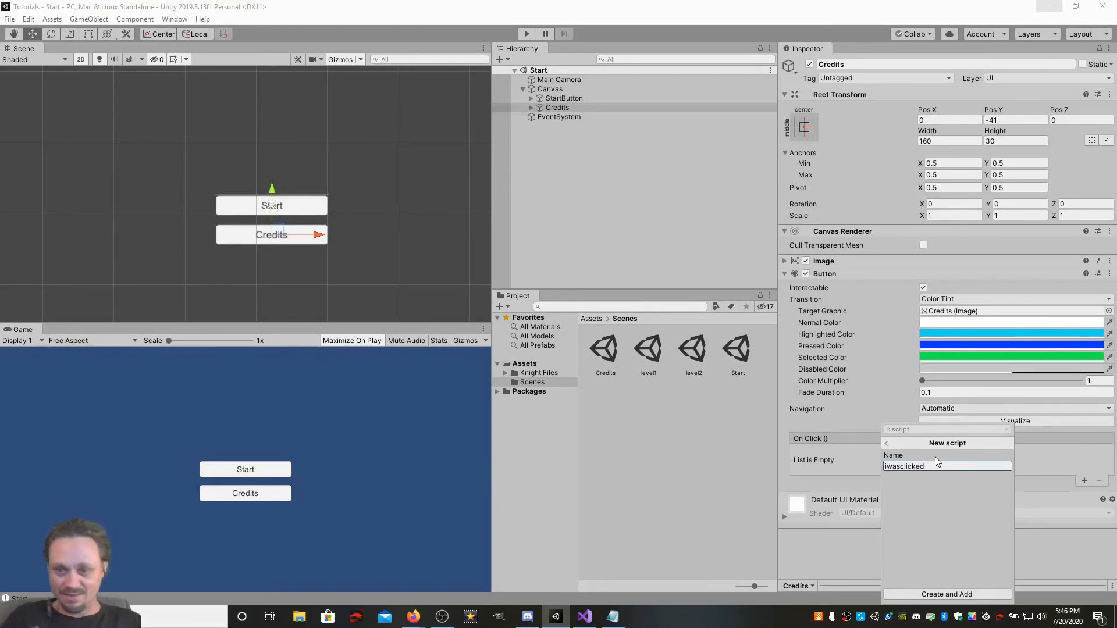
click(938, 594)
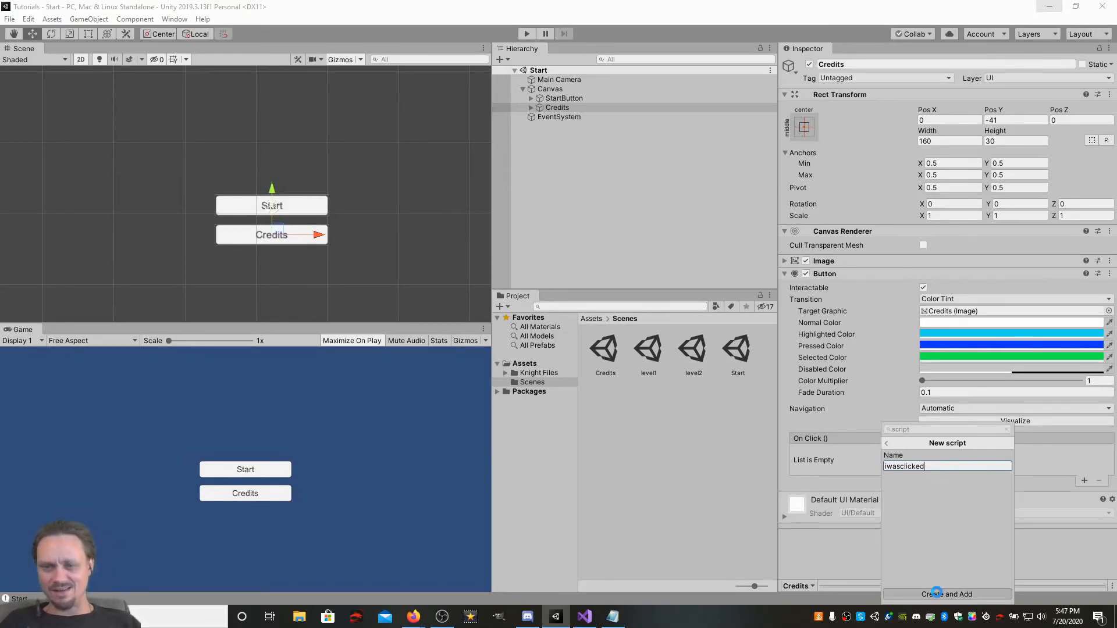
key(alt+Tab)
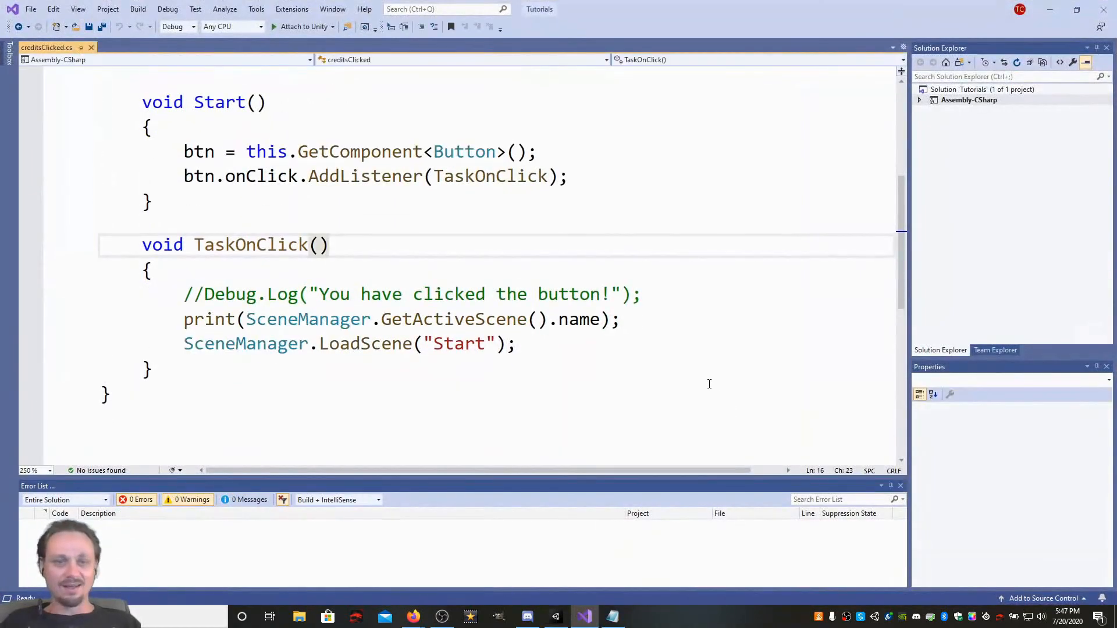
click(1048, 10)
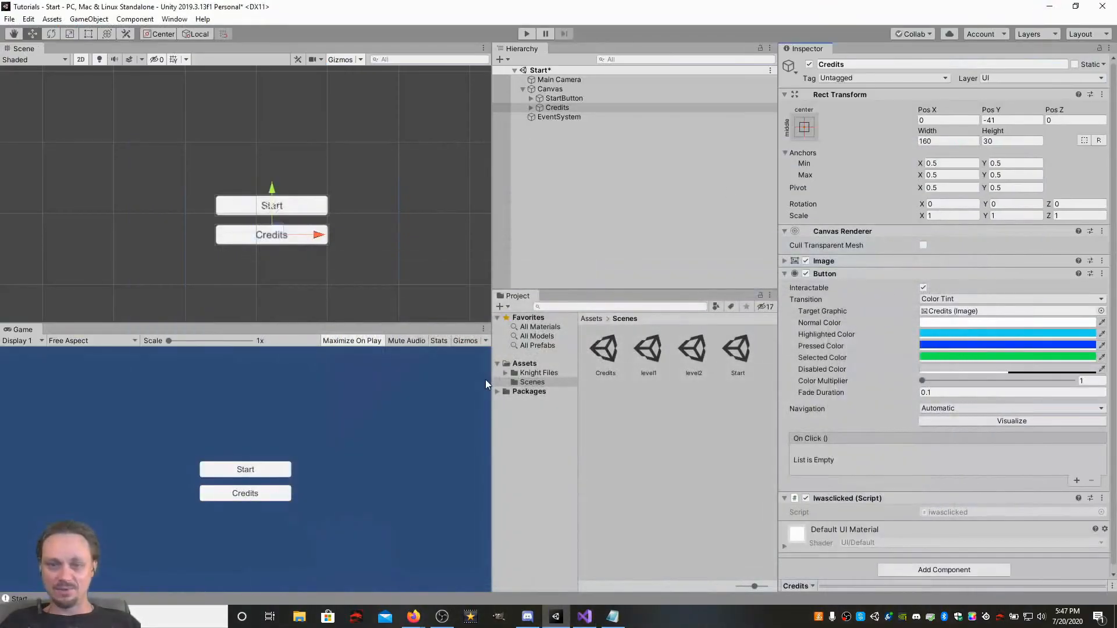
Open the iwasclicked script from the Assets folder in Visual Studio.
click(526, 382)
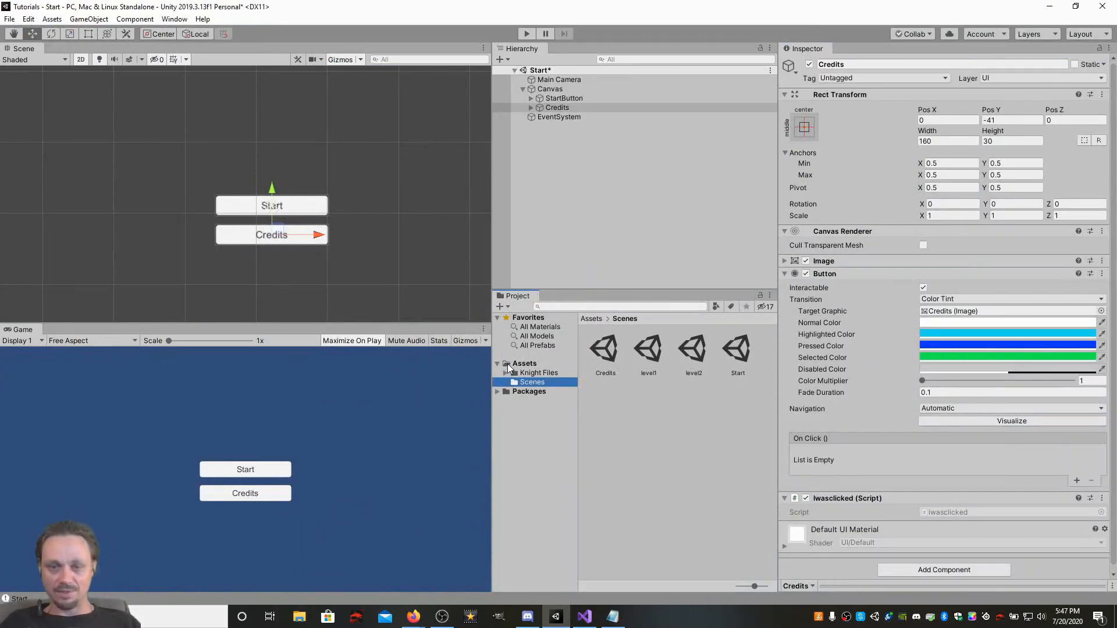
click(507, 363)
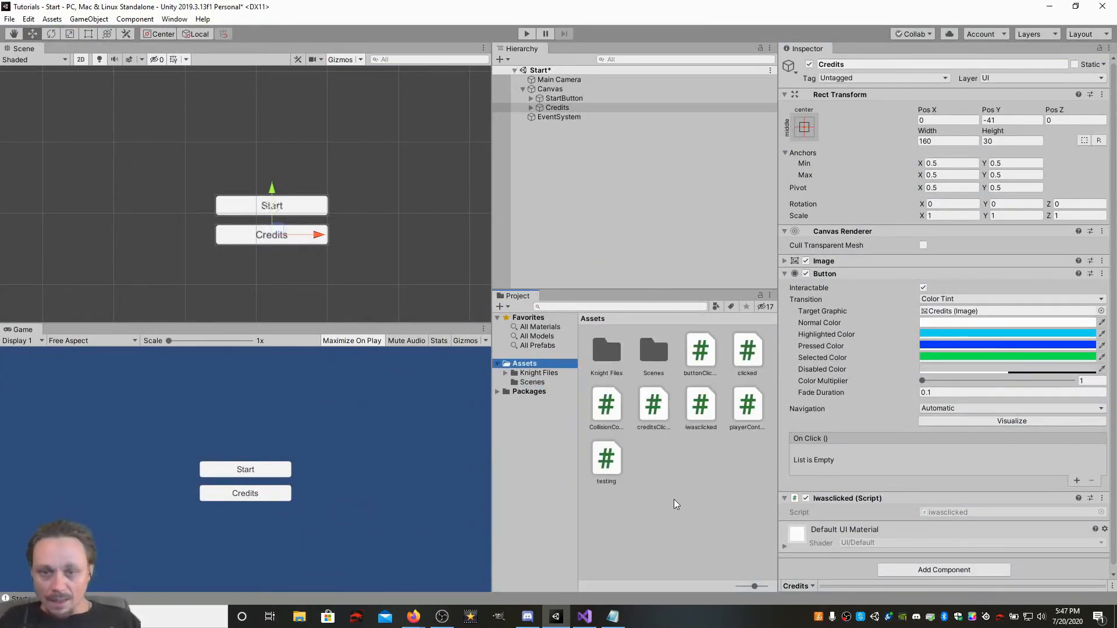
click(703, 401)
double_click(704, 400)
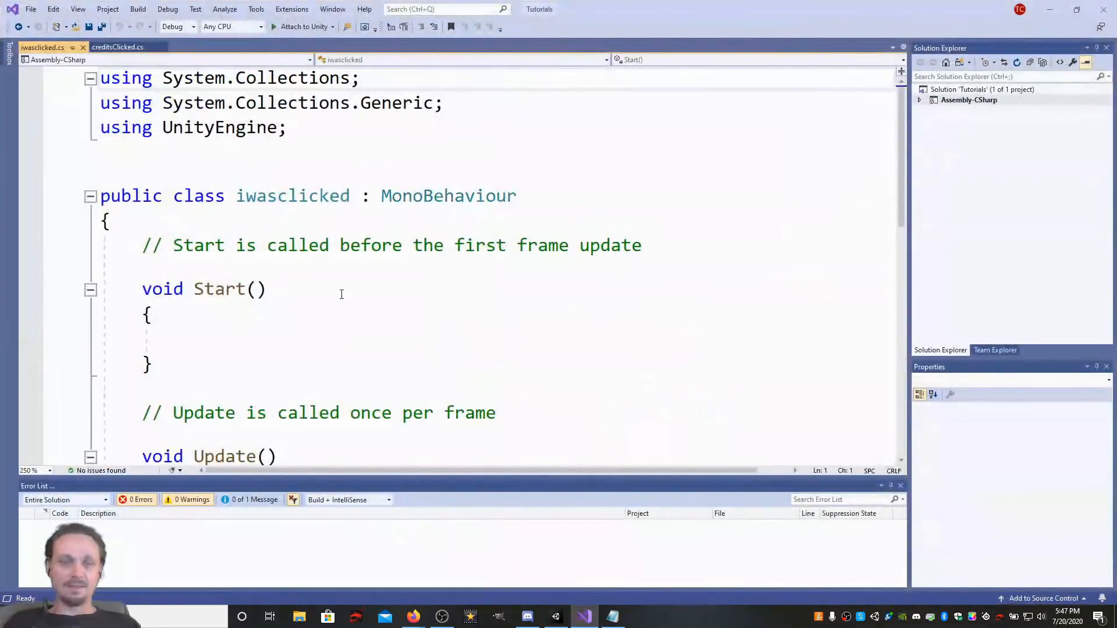
Replace the default Start and Update methods in iwasclicked with the copied button code and make it load the "Credits" scene.
scroll(342, 294, down, 1)
drag(159, 198, 366, 315)
scroll(368, 349, down, 2)
text(void Start() {     btn = this.GetComponent<Button>();     btn.onClick.AddListener(TaskOnClick); }  void TaskOnClick() {     //Debug.Log("You have clicked the button!");     print(SceneManager.GetActiveScene().name);     SceneManager.LoadScene("Level1"); })
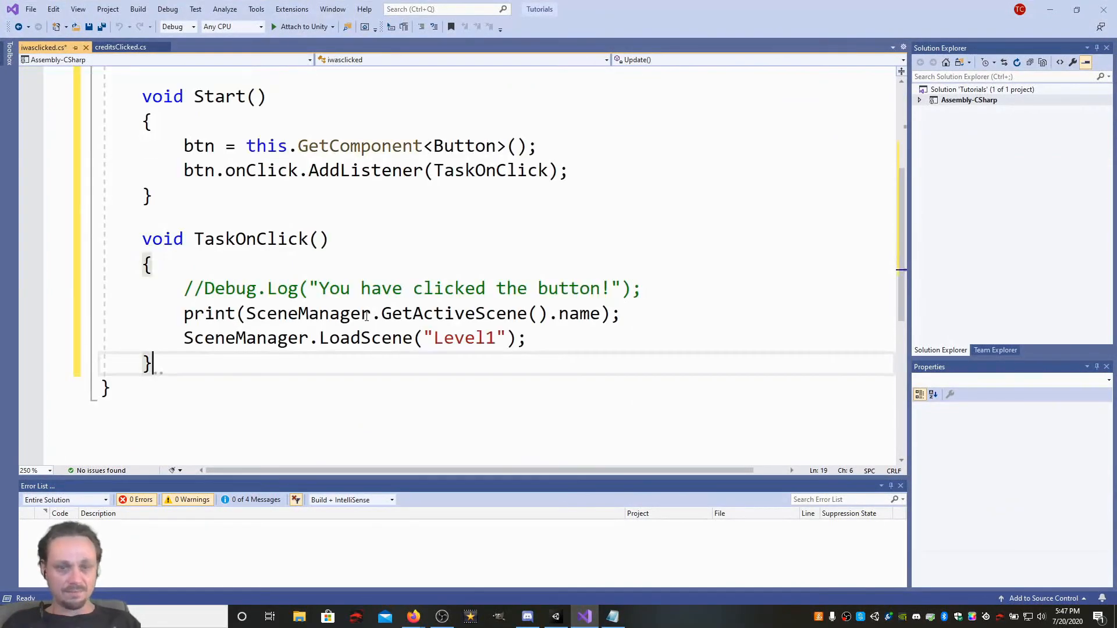
drag(434, 338, 495, 338)
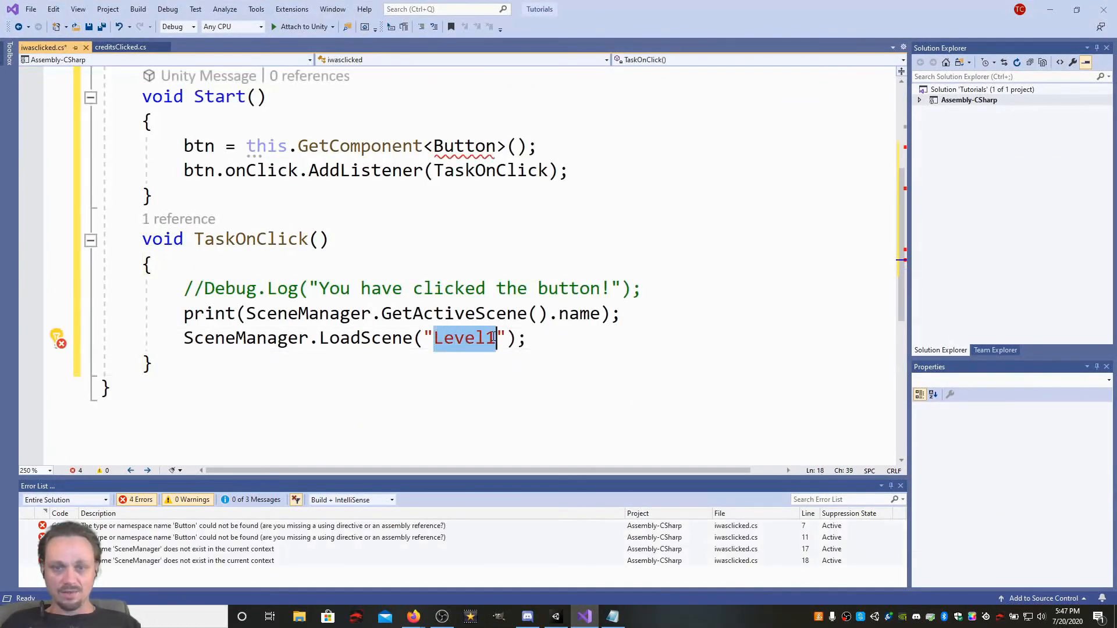
text(Credits)
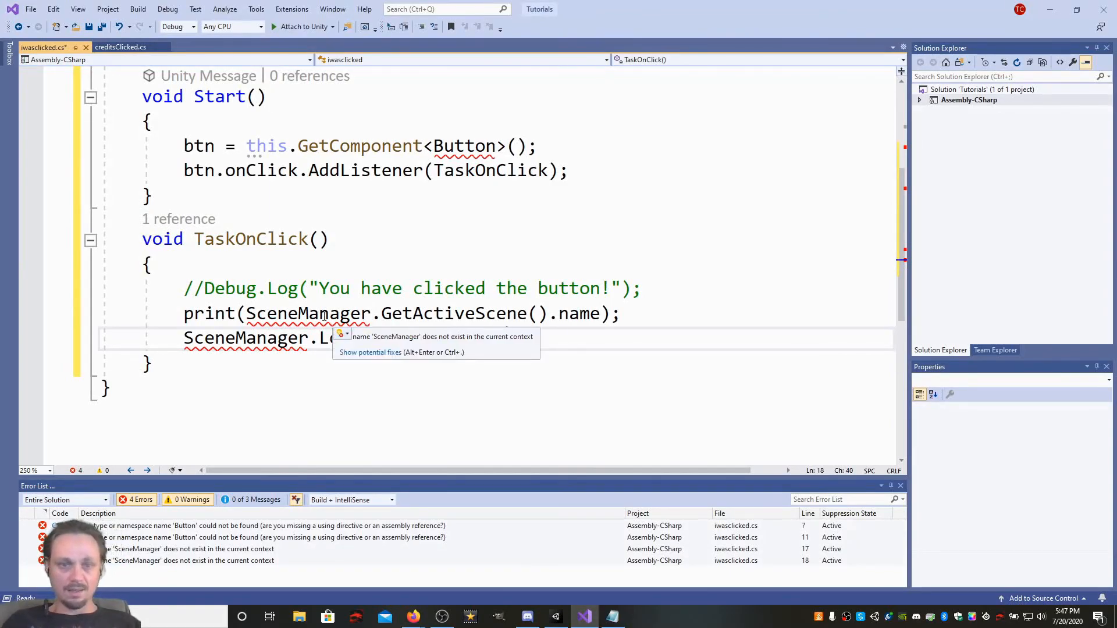
Add the UnityEngine.SceneManagement and UnityEngine.UI using directives to iwasclicked from the suggested fixes, save the script and return to Unity.
click(351, 352)
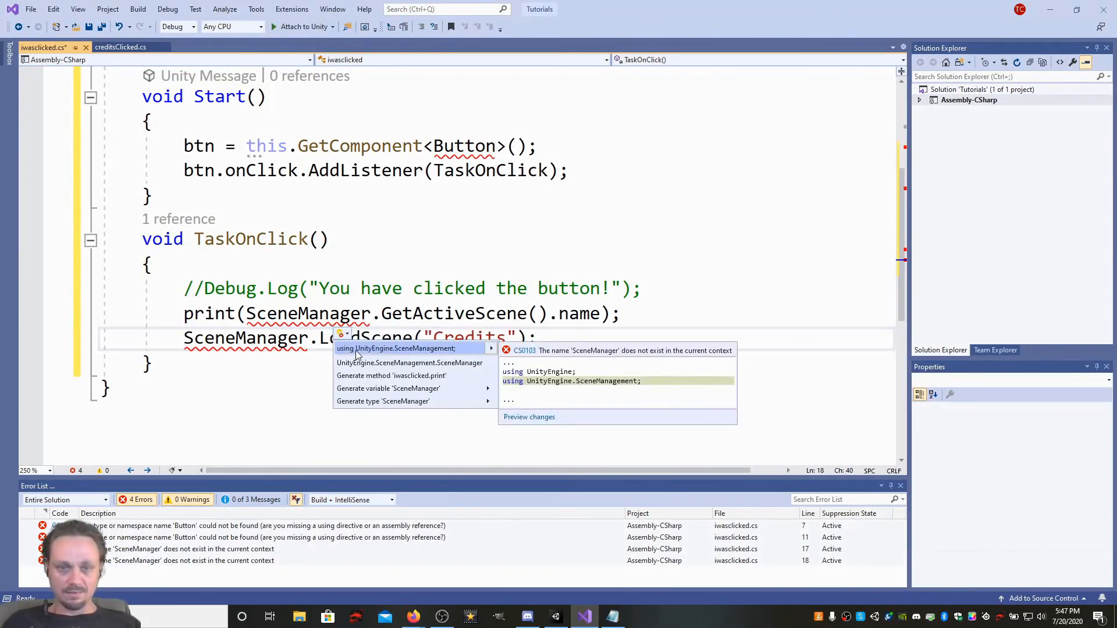
click(355, 349)
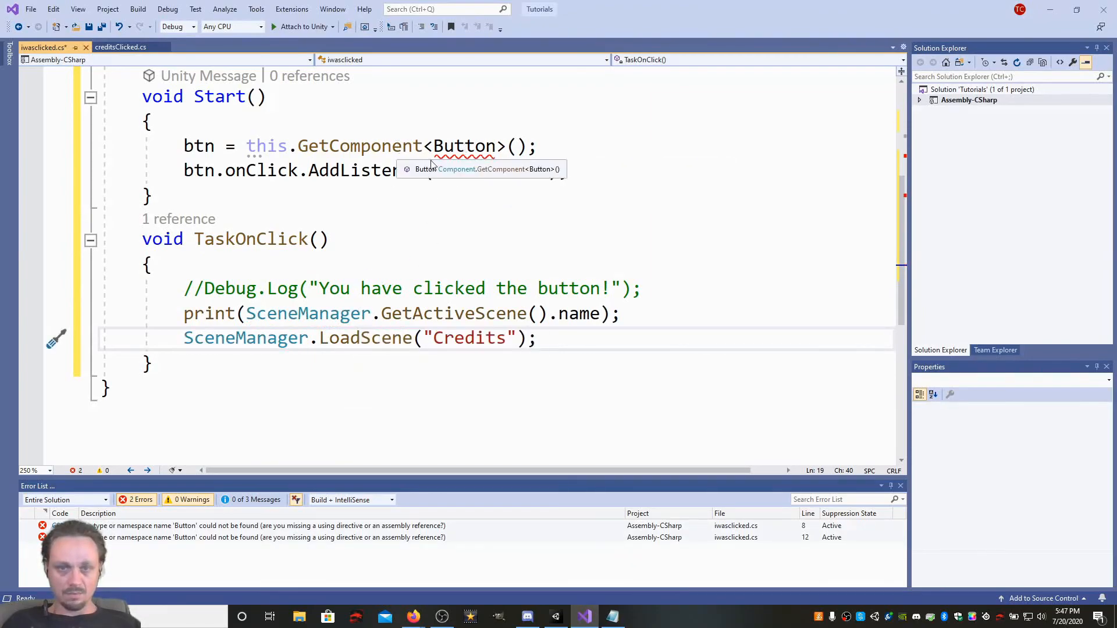
click(483, 193)
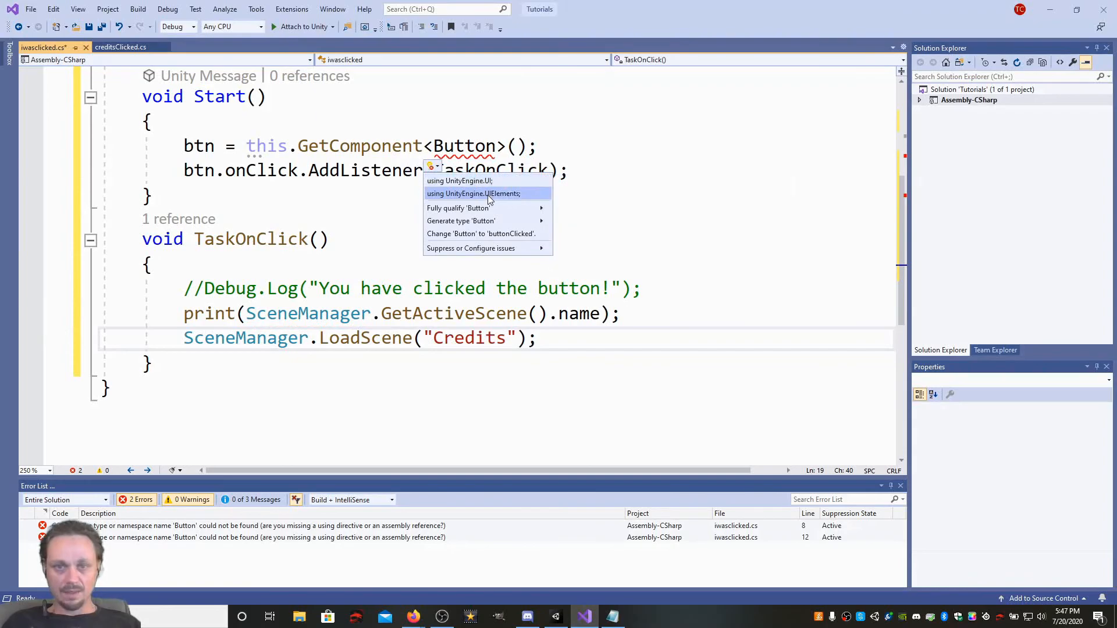
click(489, 194)
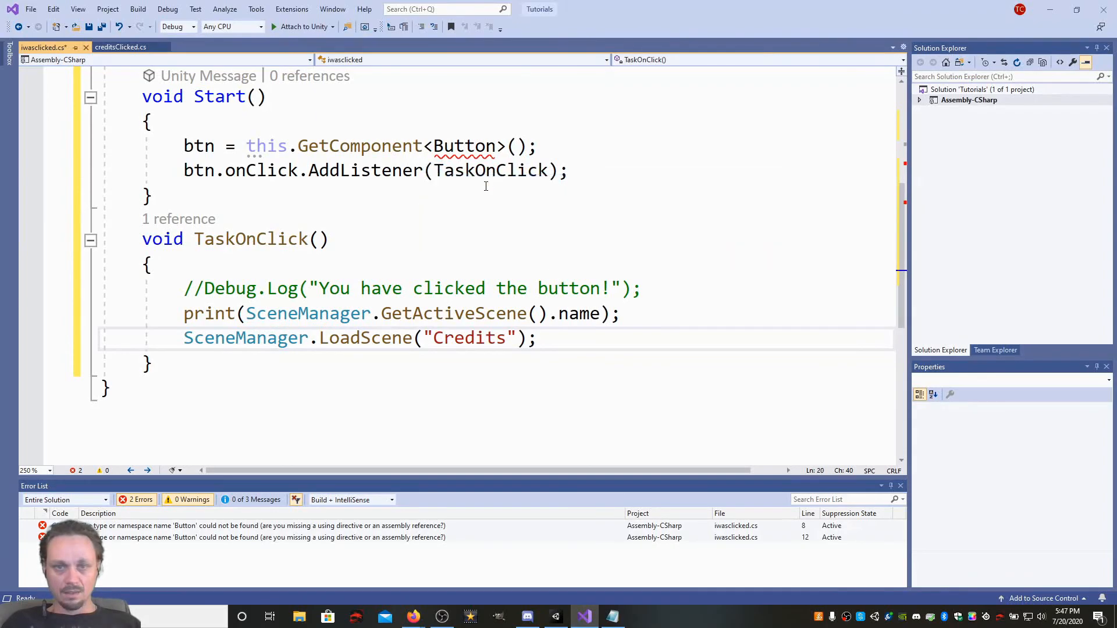
click(484, 222)
scroll(484, 223, up, 4)
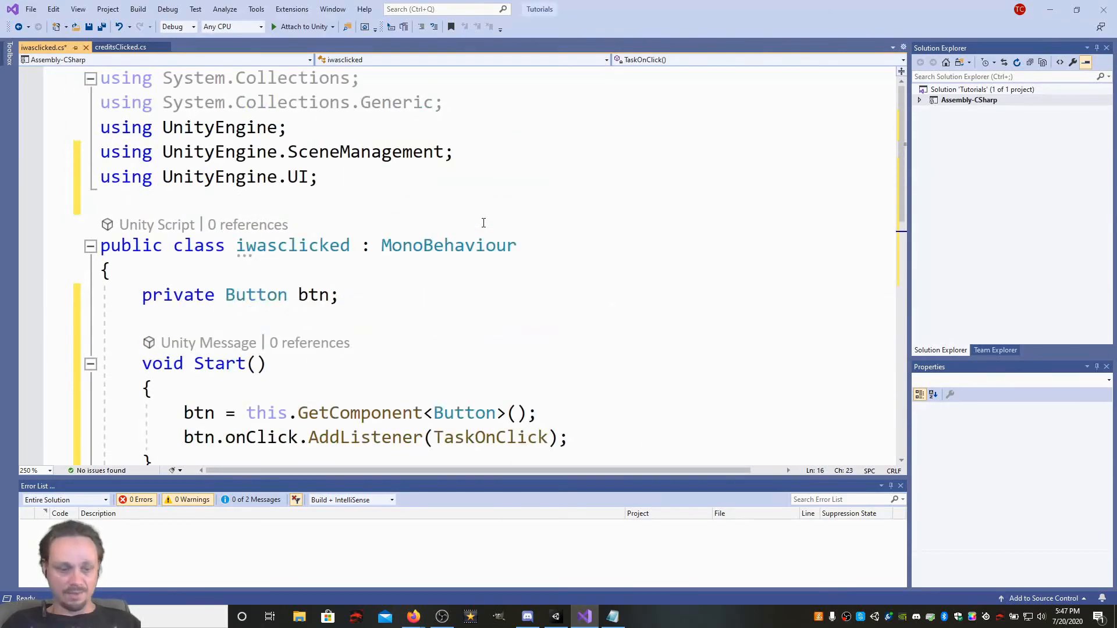
key(ctrl+s)
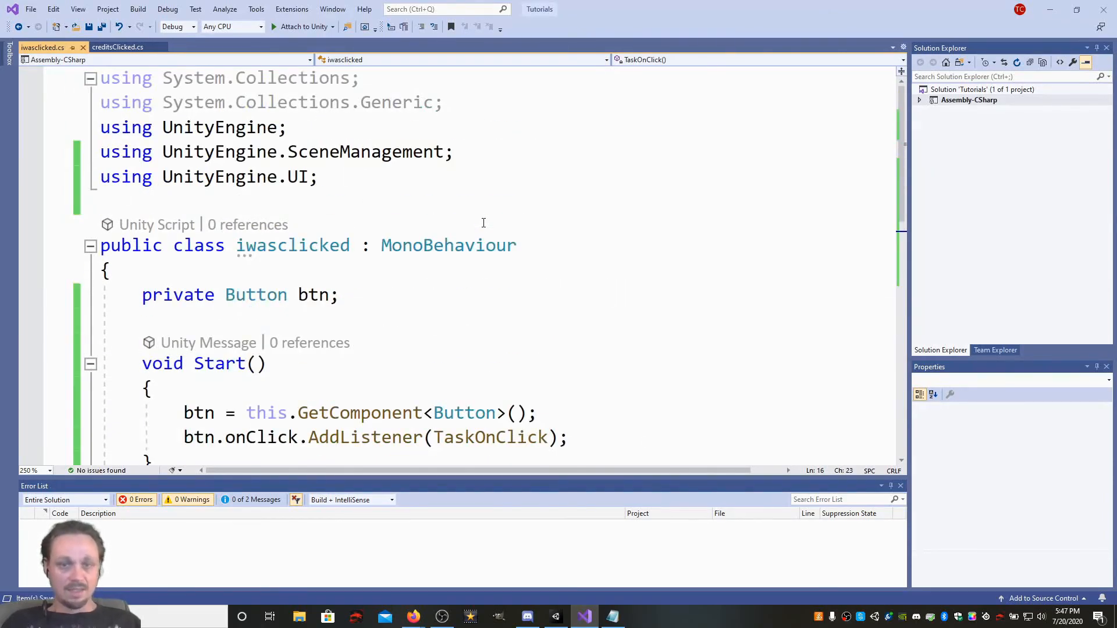
click(1050, 9)
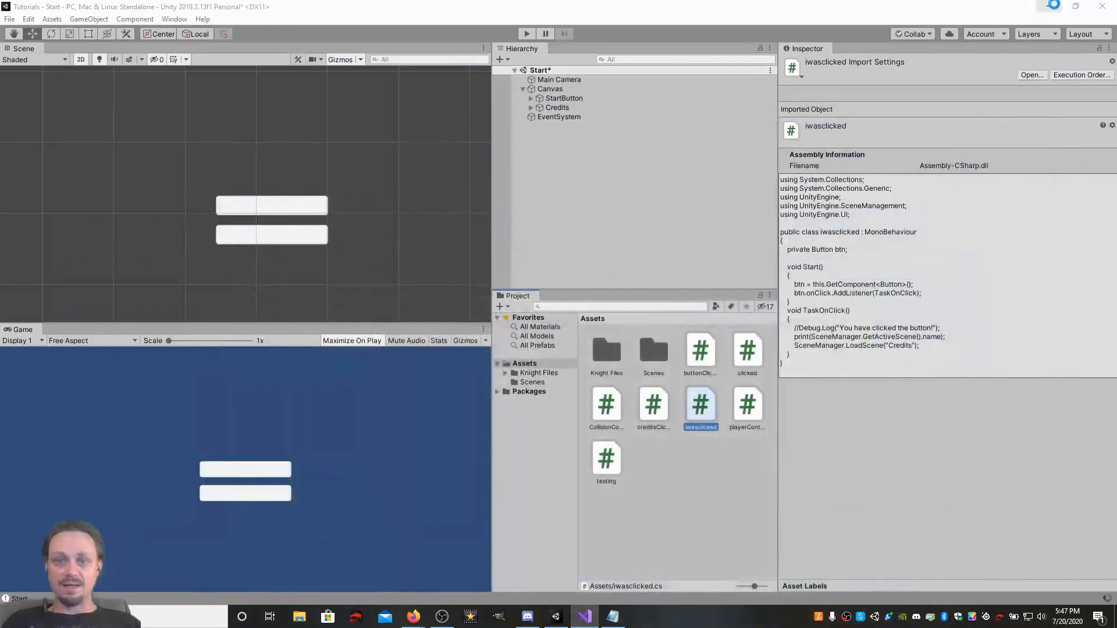
Play-test the Start scene's buttons by opening the credits and going back twice, starting the level, and exiting Play mode.
click(525, 33)
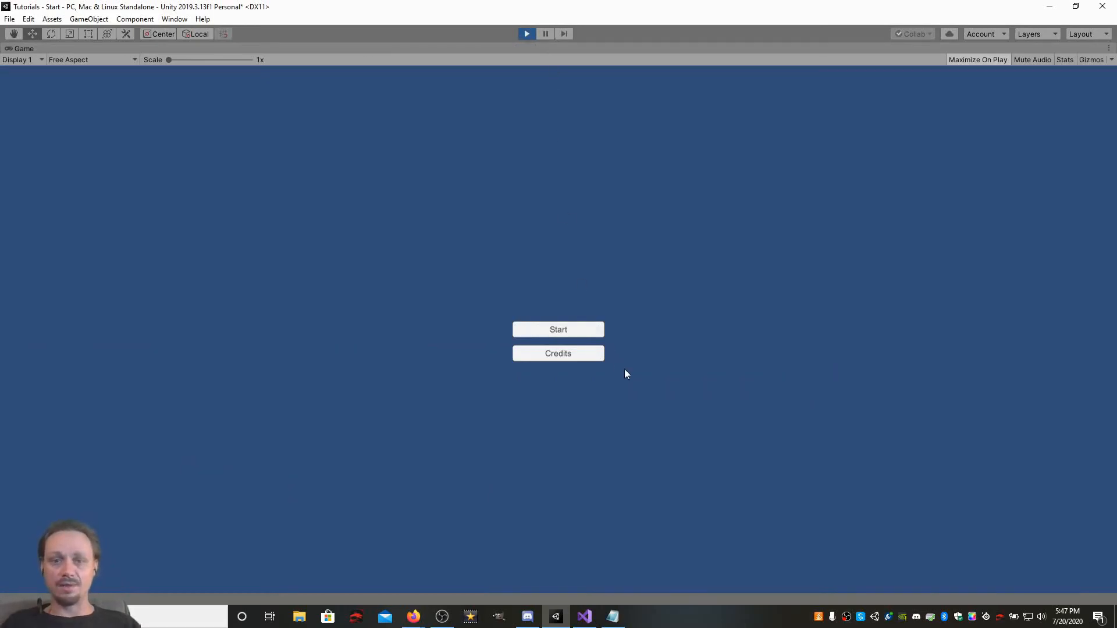
click(556, 353)
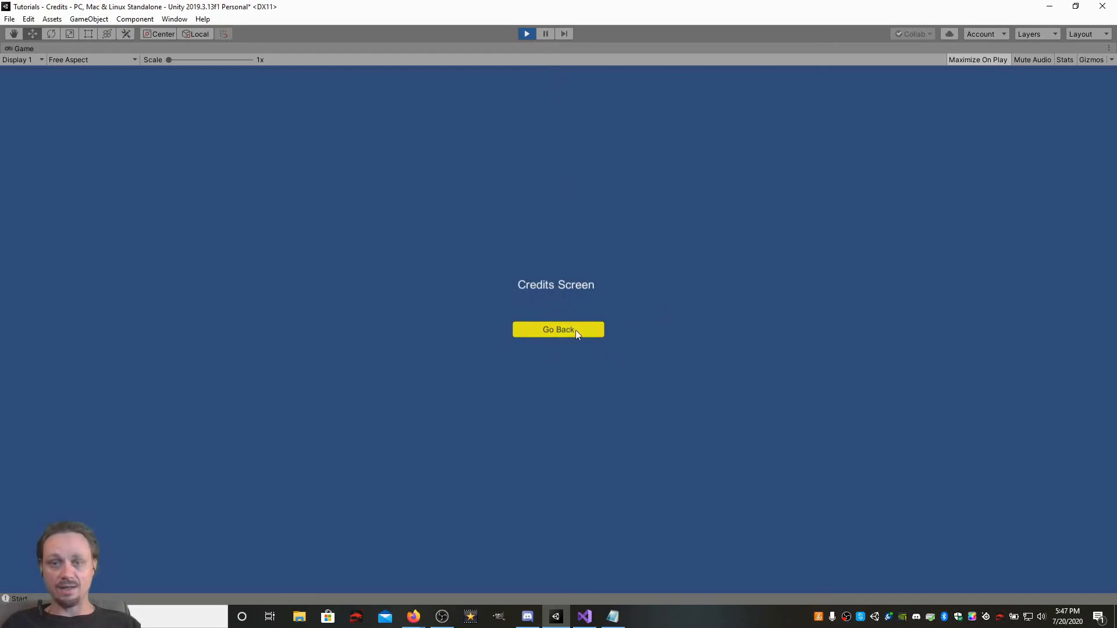
click(563, 328)
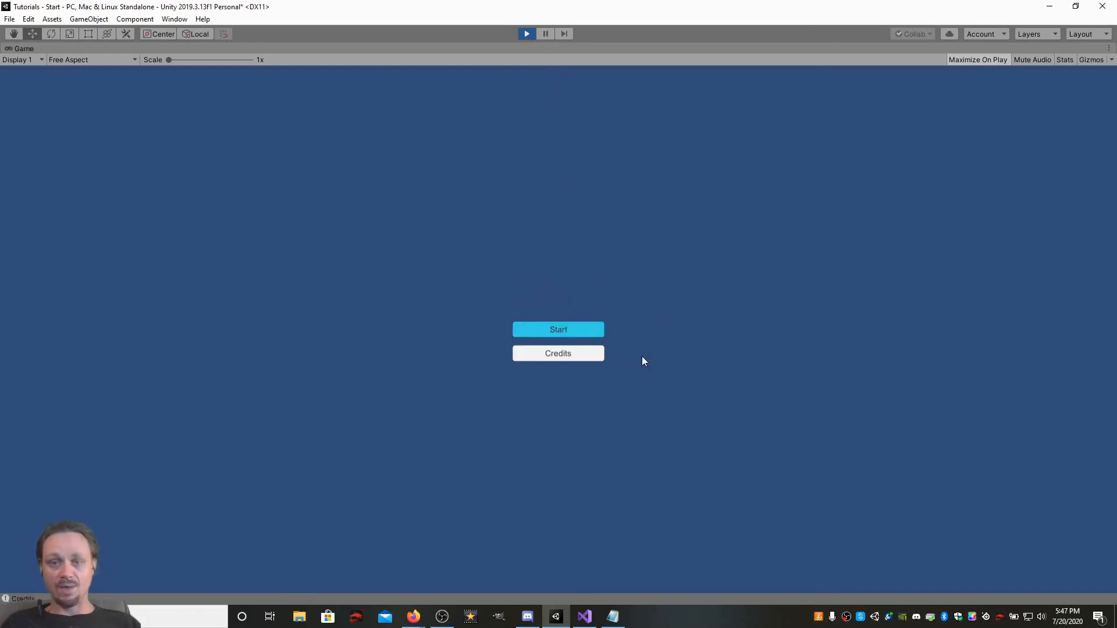
click(567, 358)
click(562, 330)
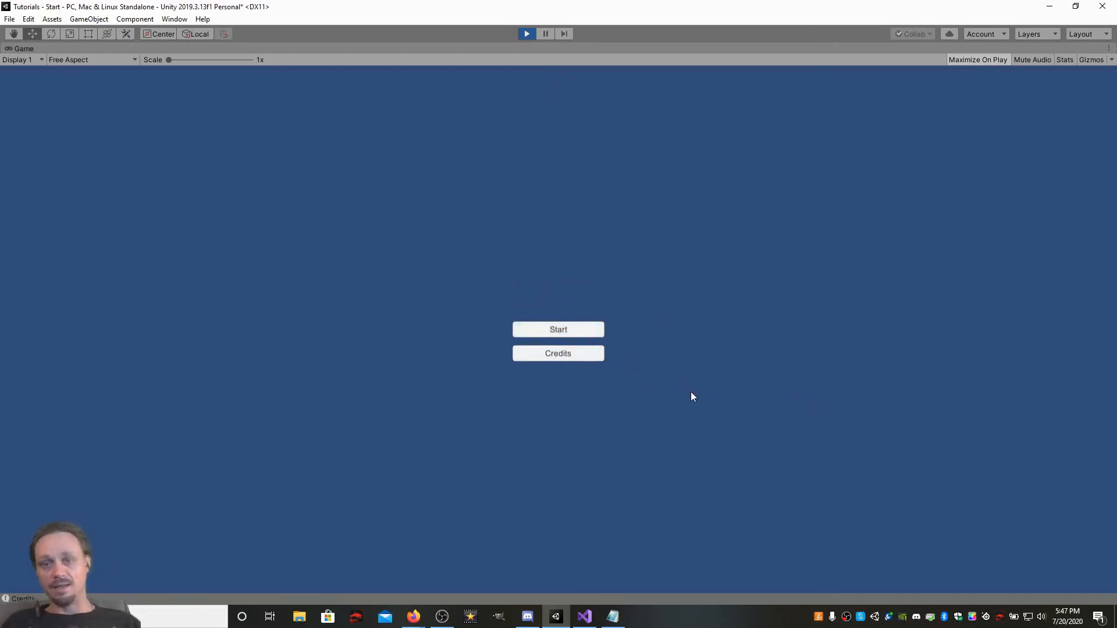
click(578, 328)
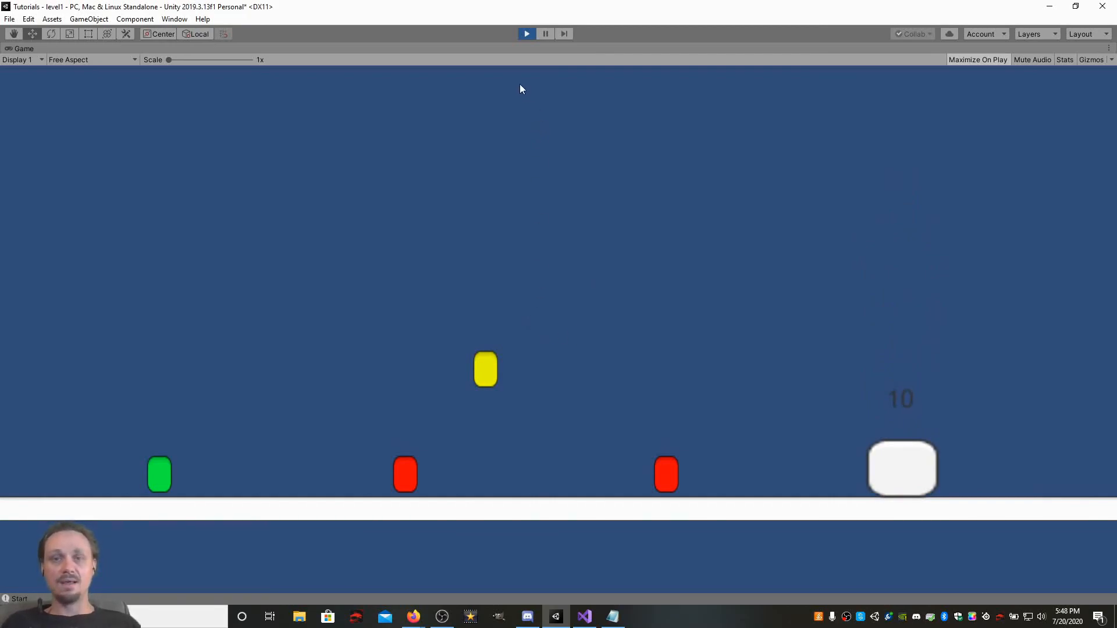
click(525, 33)
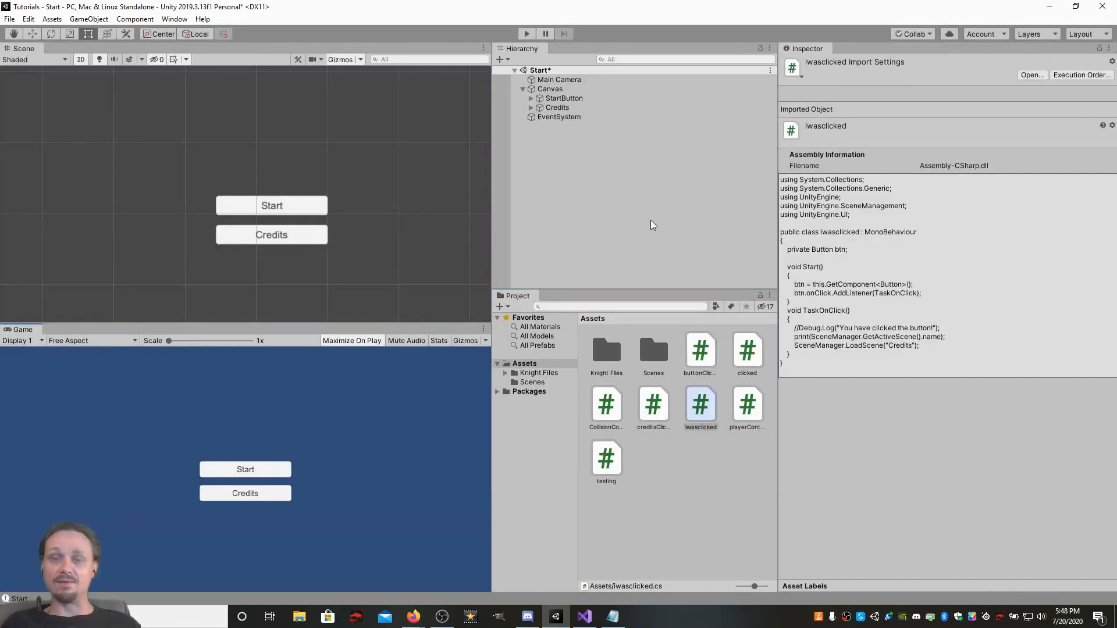